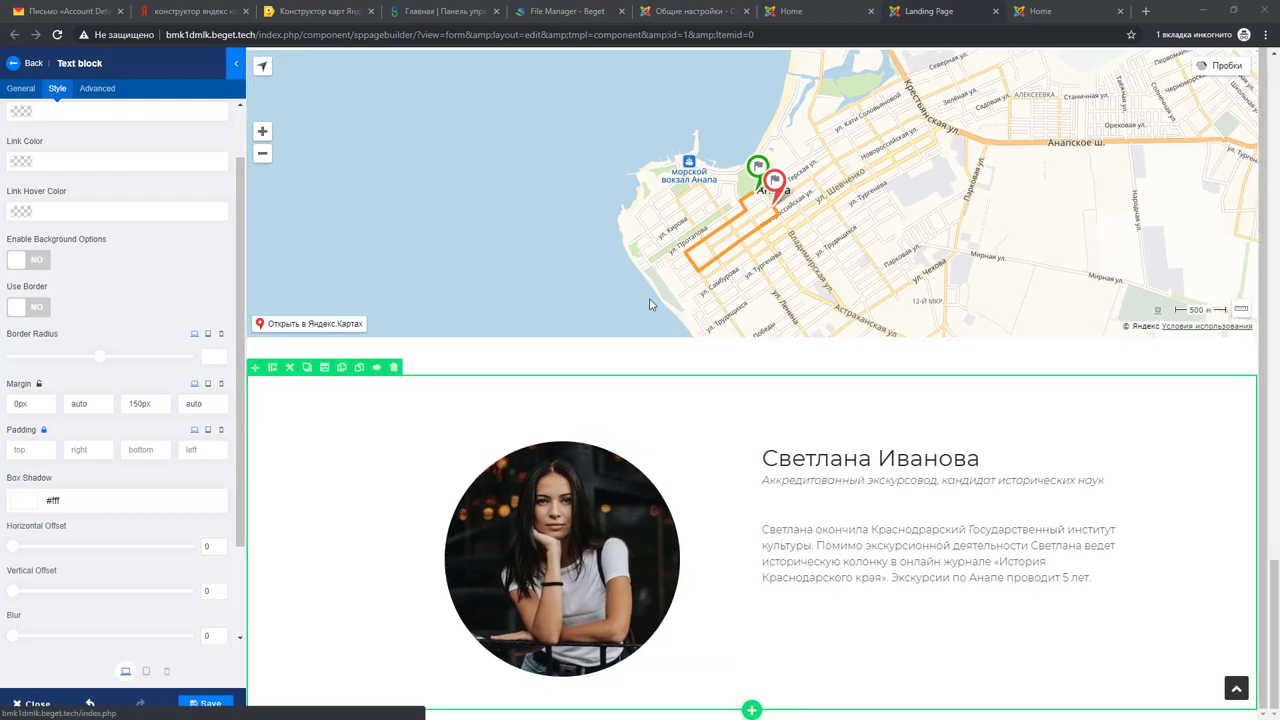
Check the reviews block on the reference site and add a section with a 12+6+6+6+6 column layout below the guide's biography.
click(1048, 13)
scroll(817, 346, up, 2)
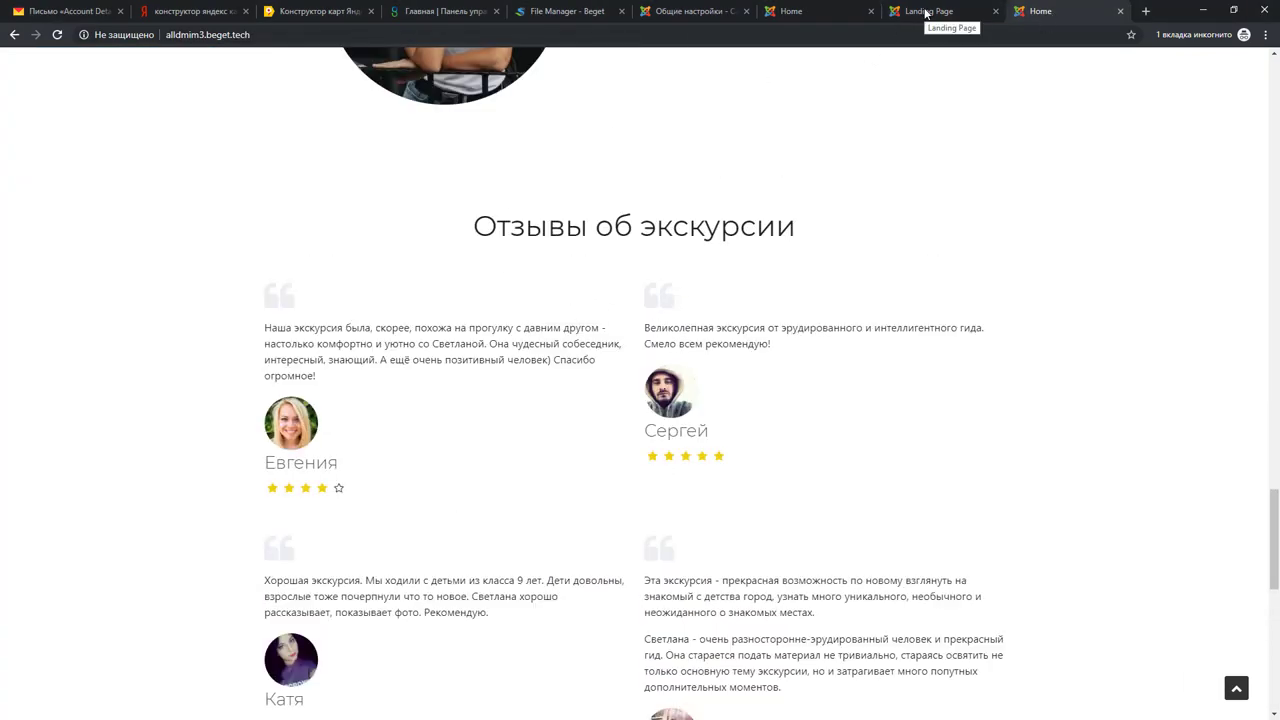
click(922, 12)
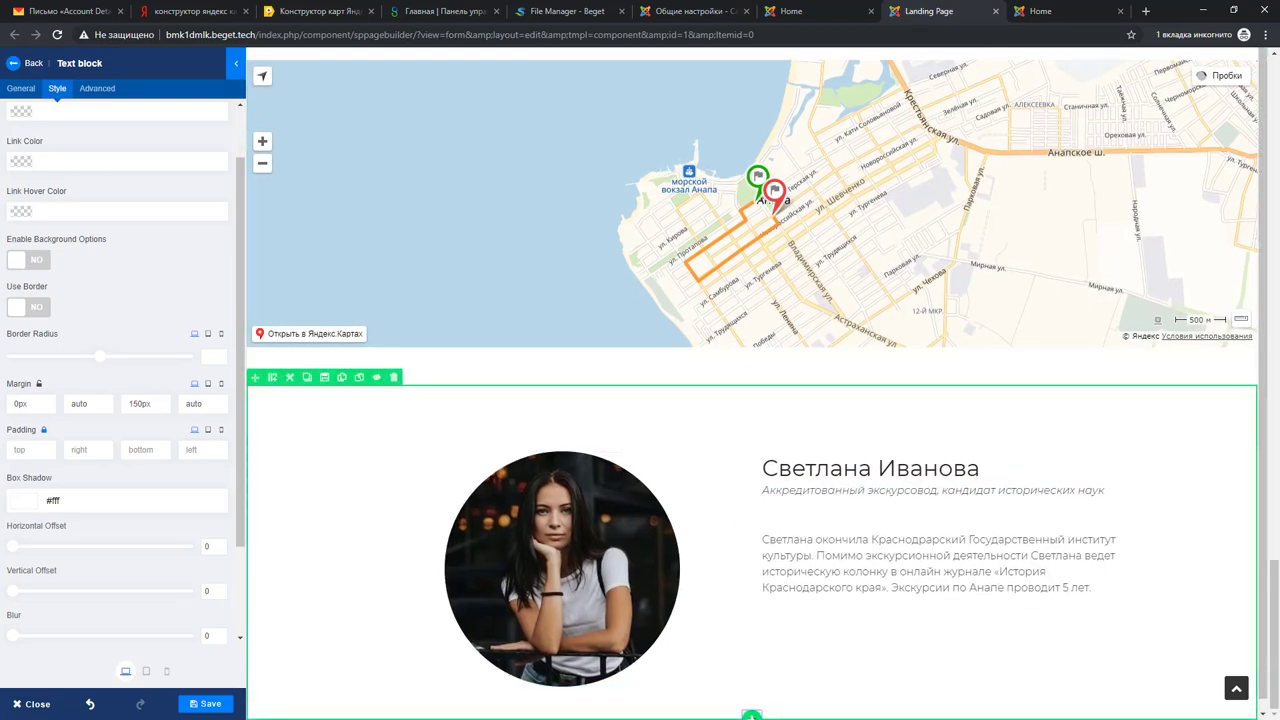
click(752, 715)
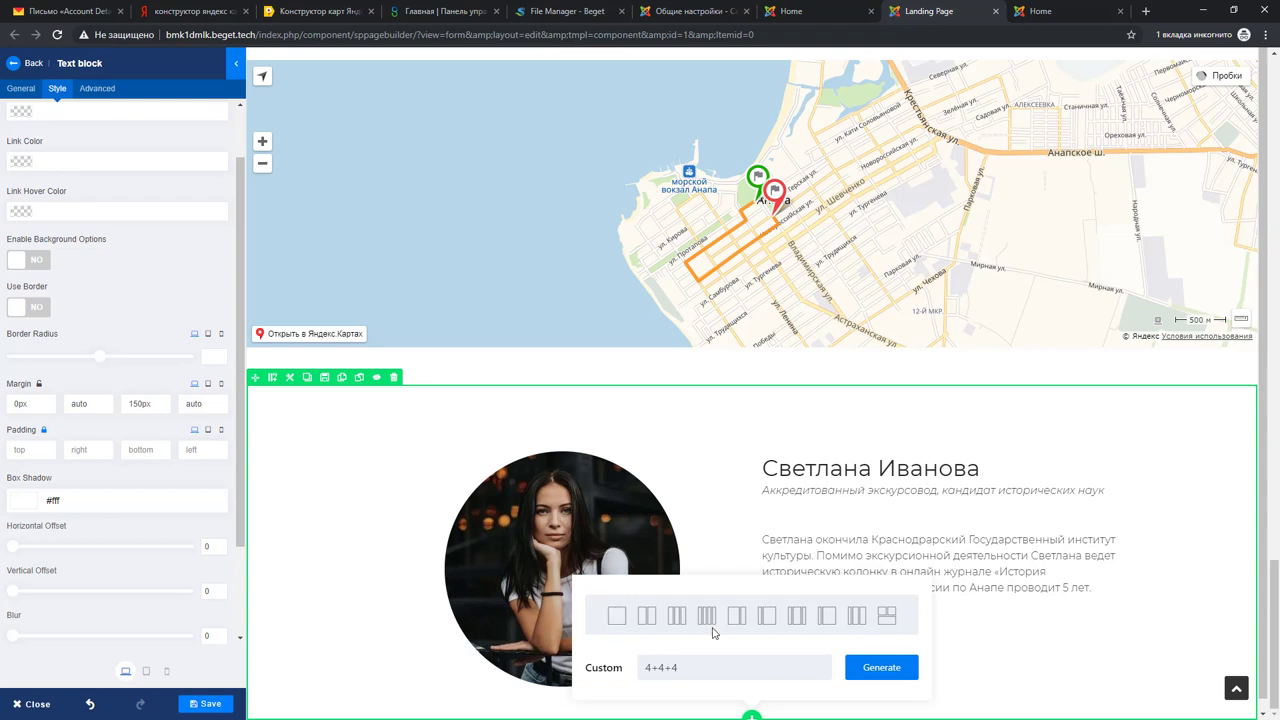
drag(699, 673, 590, 668)
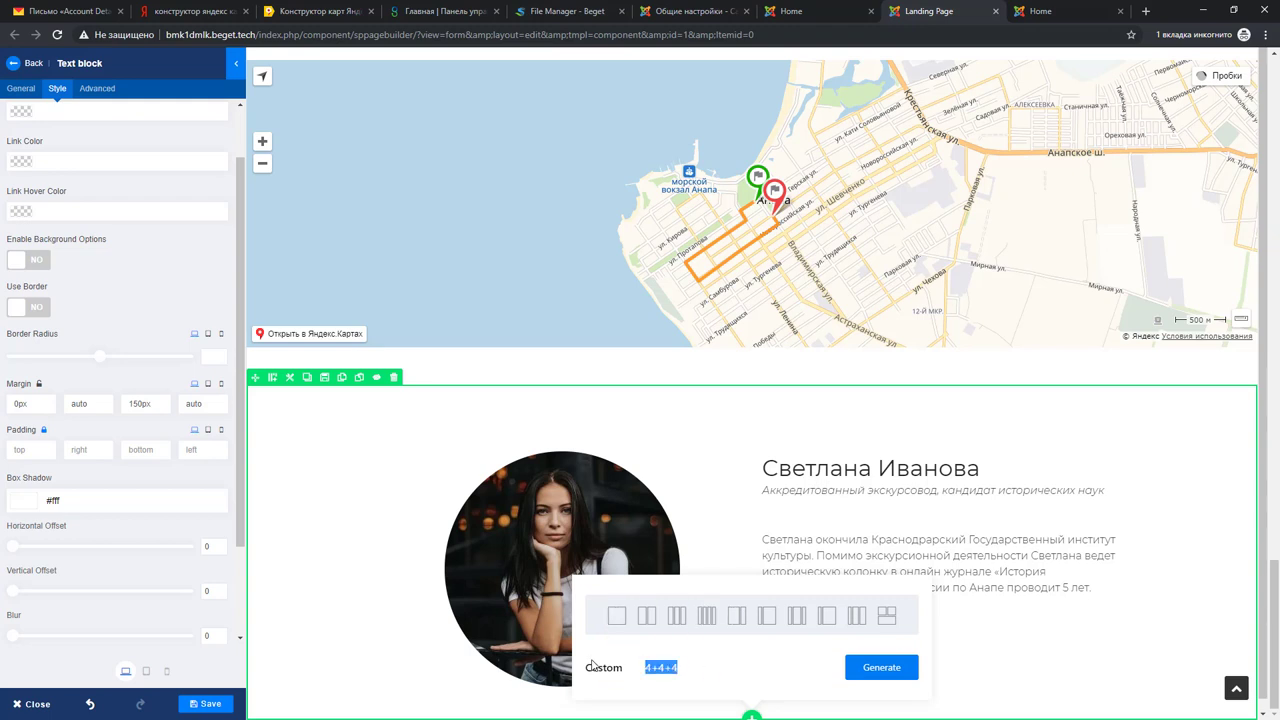
text(12+6+6+6+6)
click(871, 667)
scroll(806, 658, down, 2)
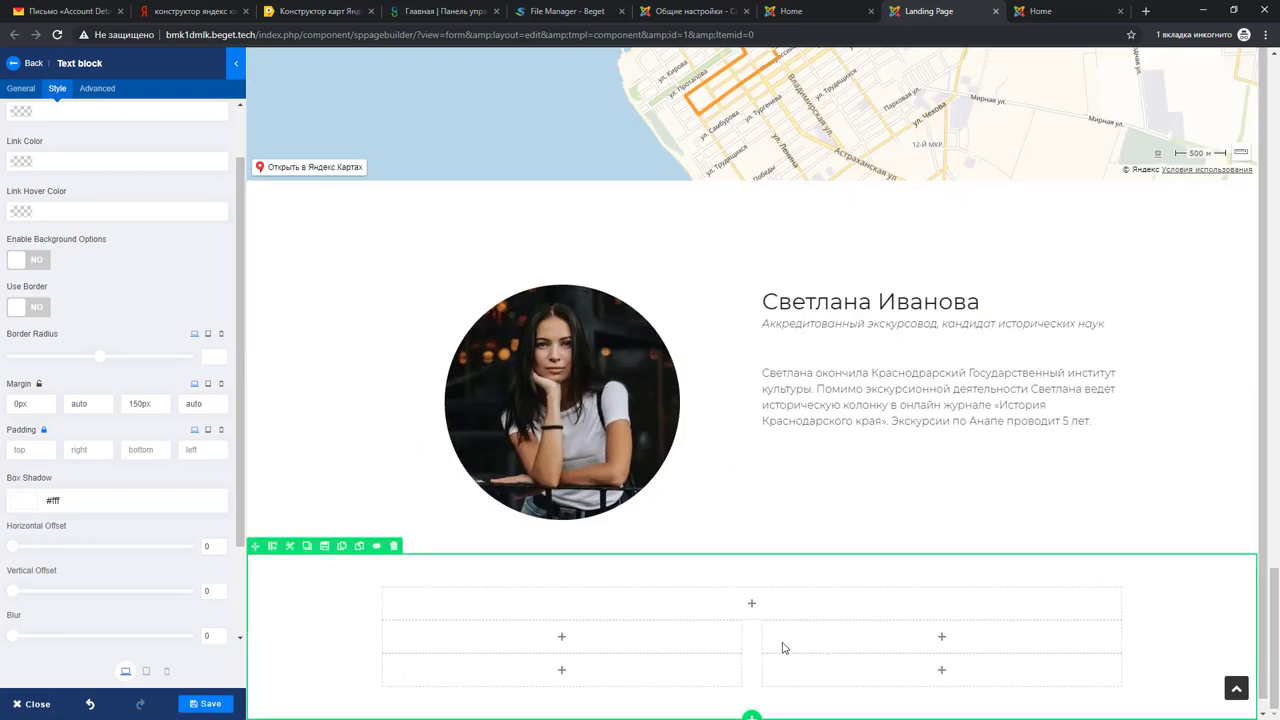
Preview the new section's columns in the tablet and phone layouts and return to the desktop layout.
click(147, 673)
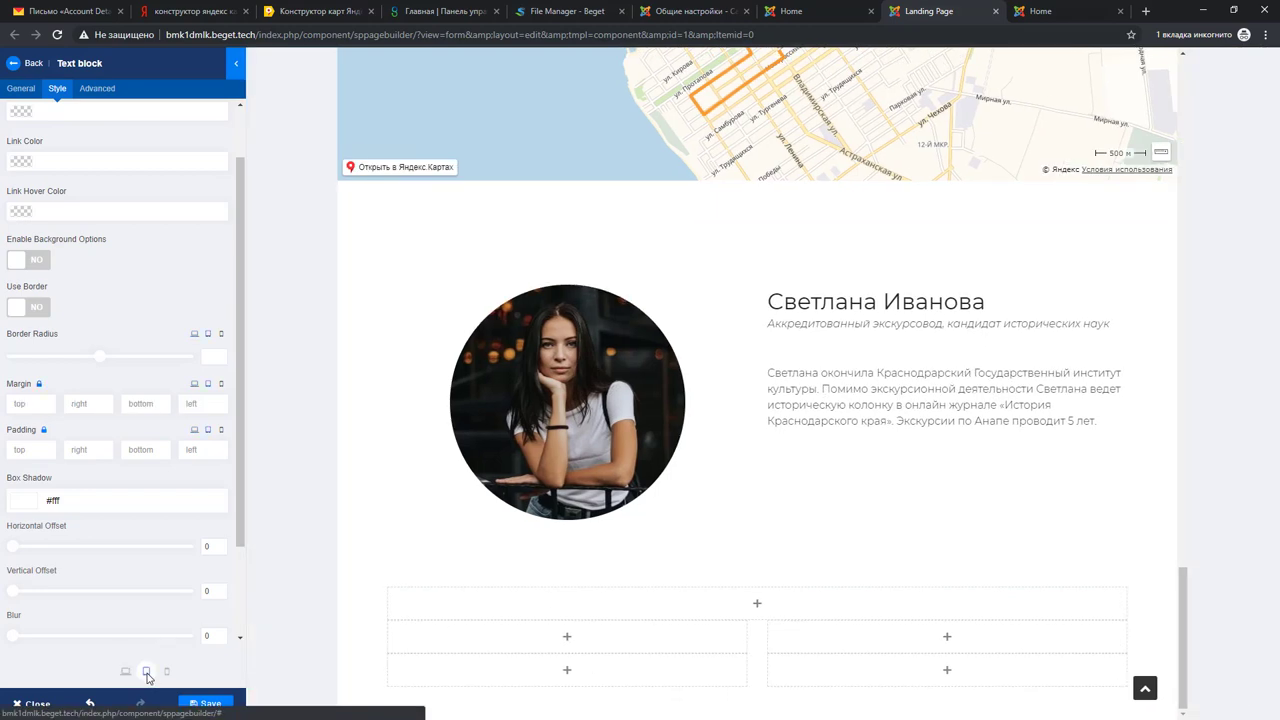
click(167, 671)
scroll(740, 540, down, 15)
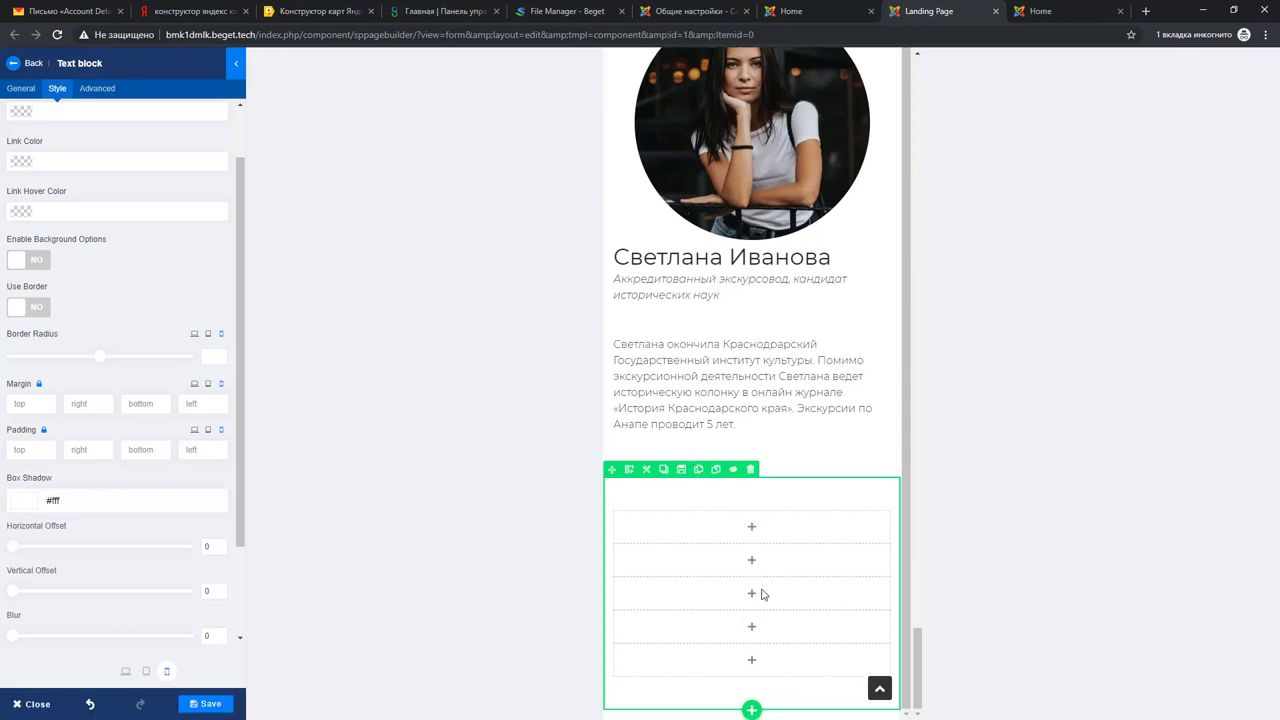
click(125, 672)
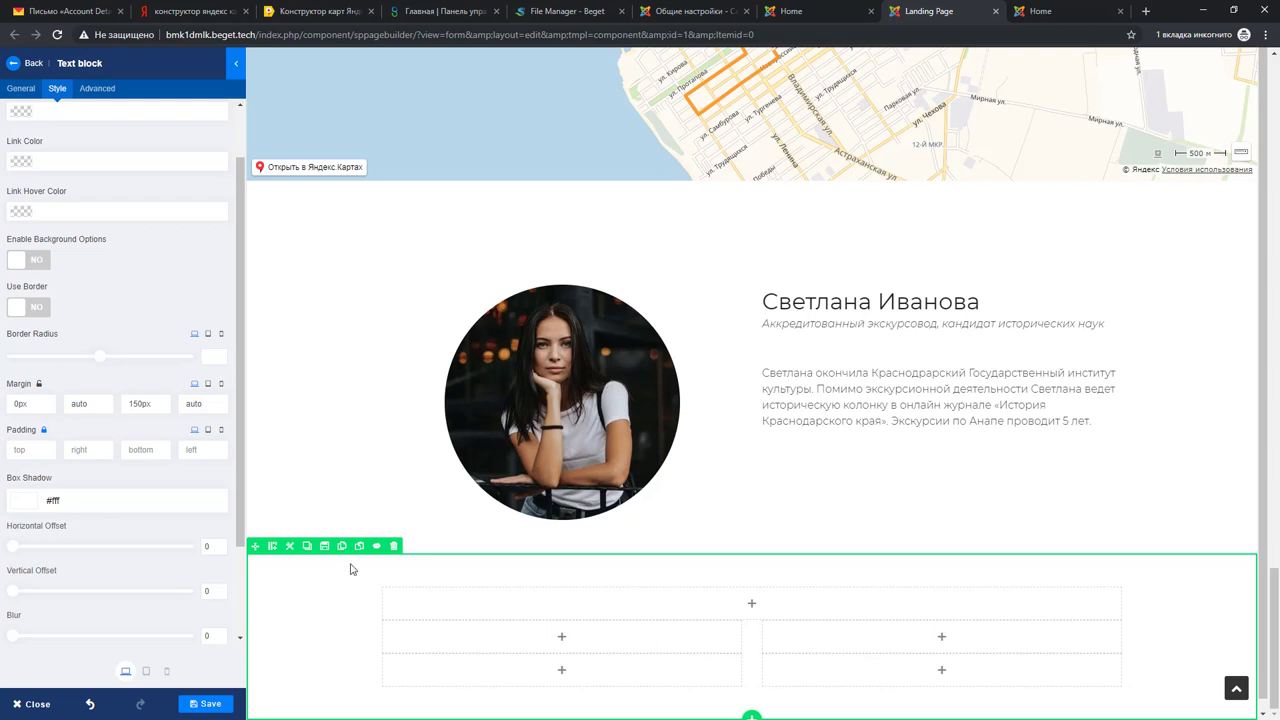
Review the new section's settings and its current column layout formula.
click(289, 545)
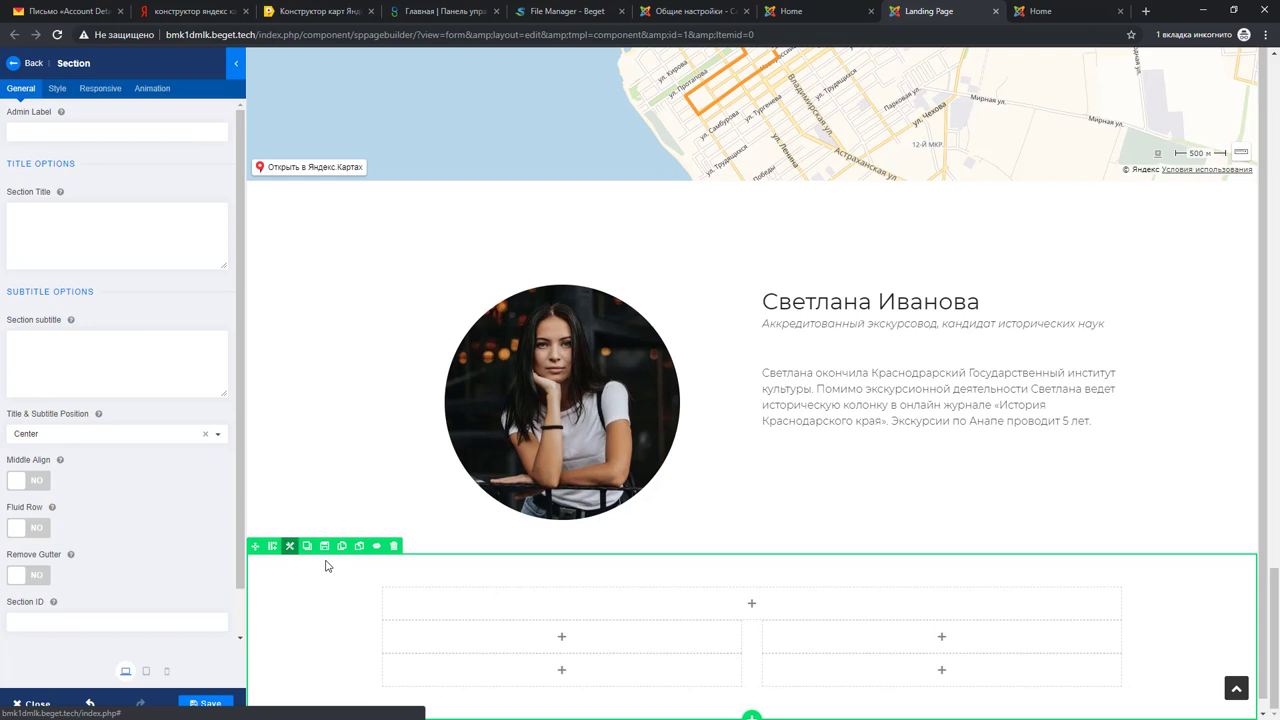
click(272, 546)
scroll(378, 611, down, 1)
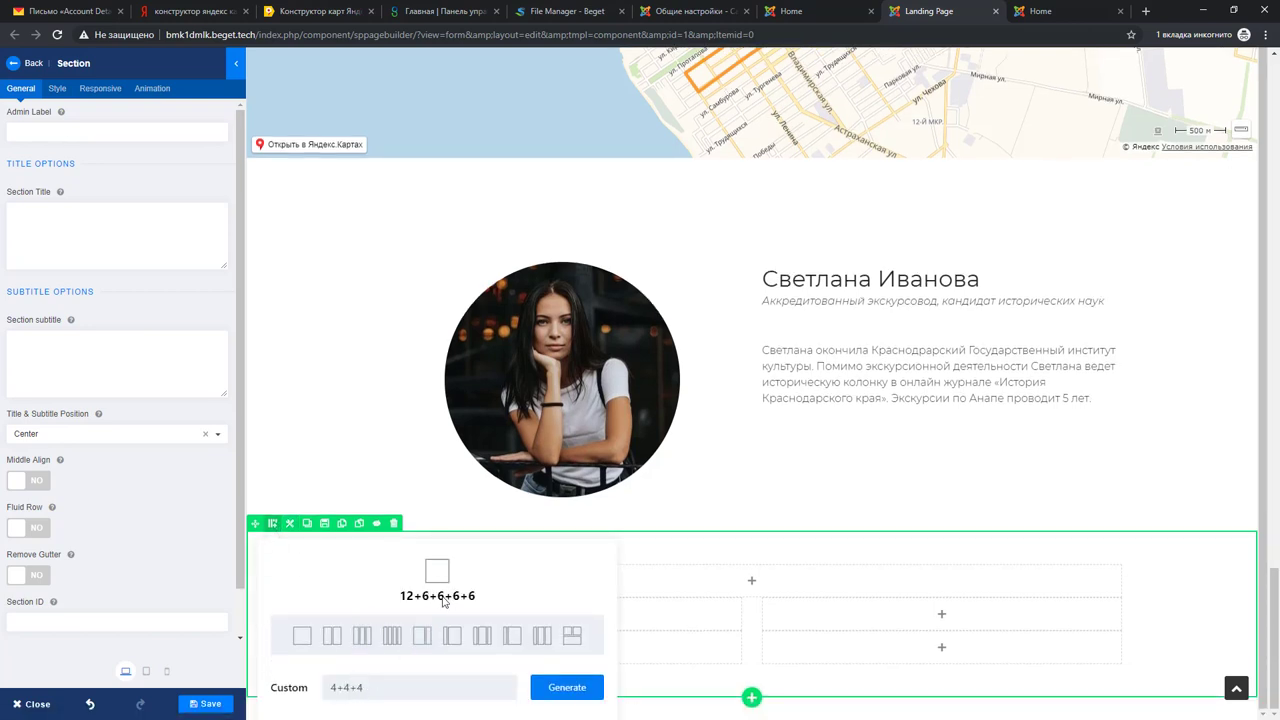
drag(444, 601, 402, 598)
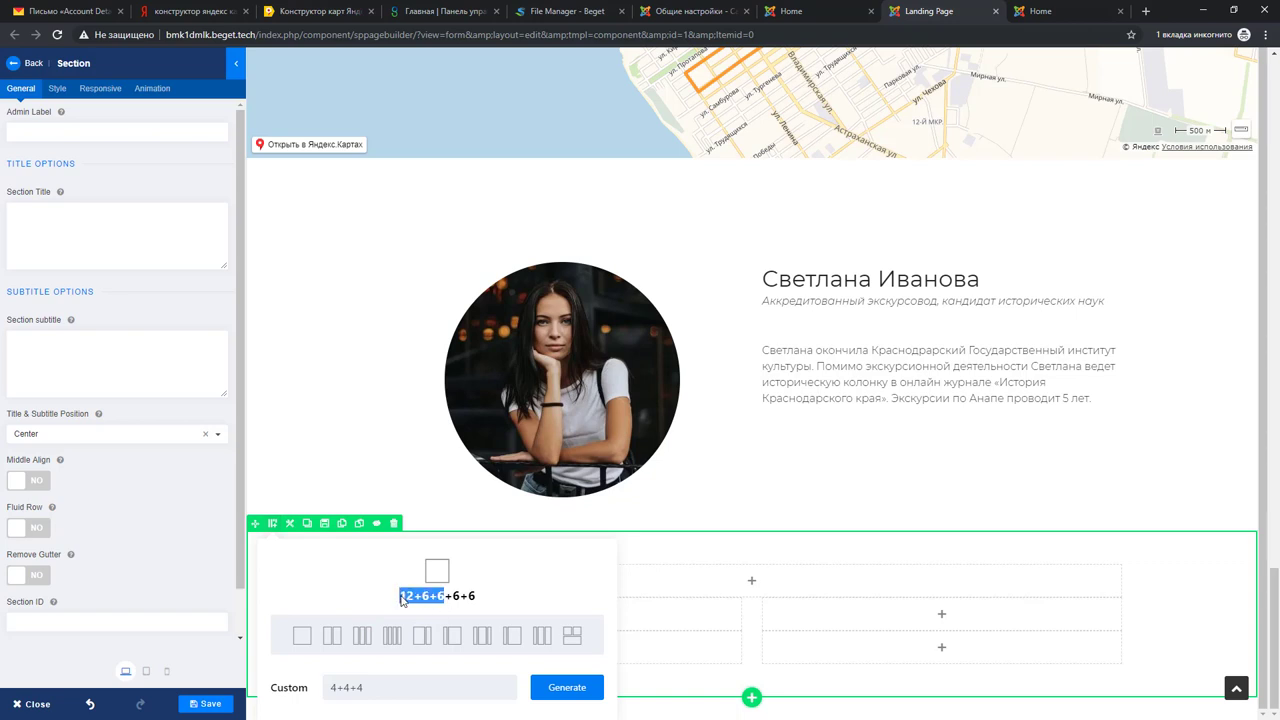
click(412, 601)
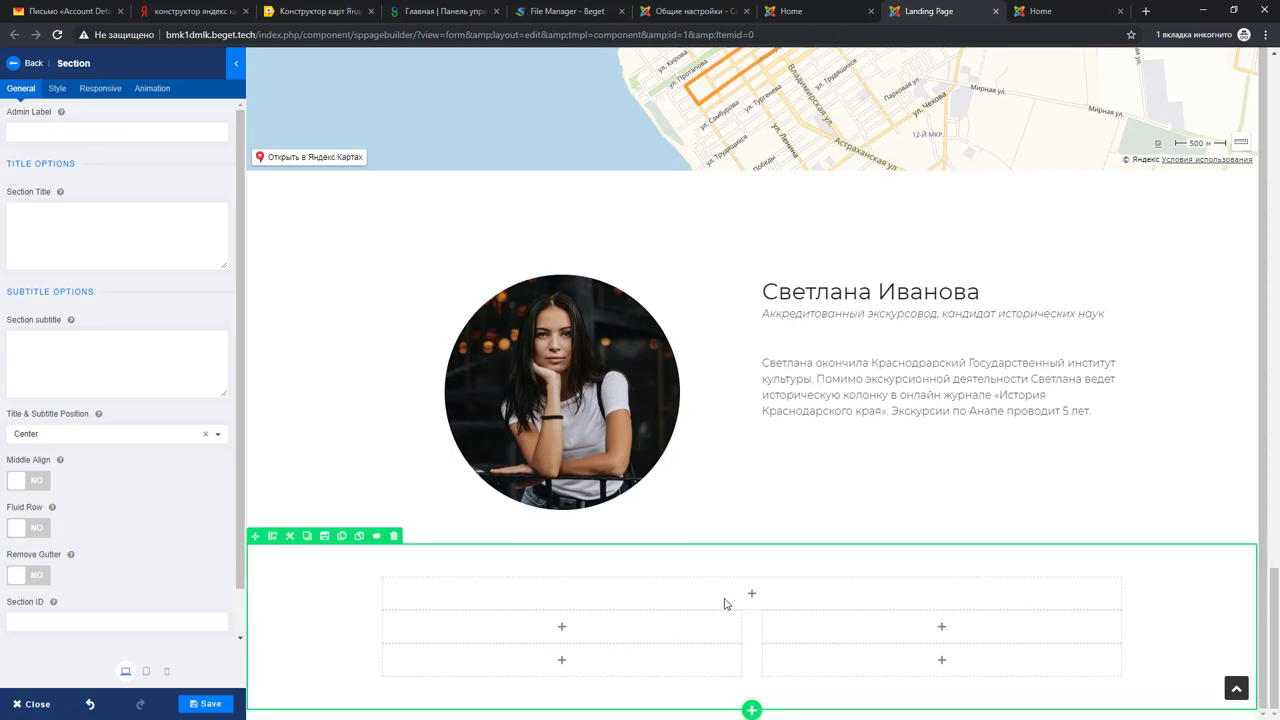
Duplicate the "Маршрут экскурсии" heading and move the copy into the full-width column of the new section.
scroll(720, 560, up, 7)
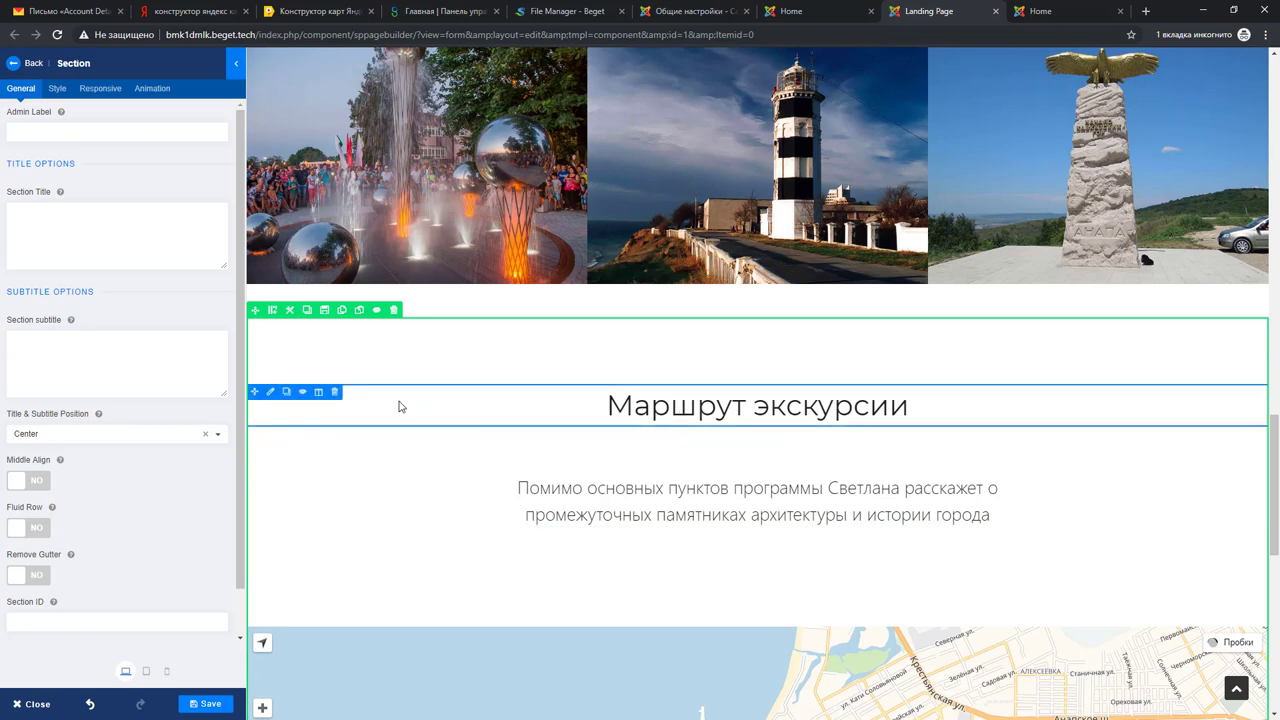
click(286, 391)
scroll(316, 470, down, 1)
scroll(316, 470, down, 1)
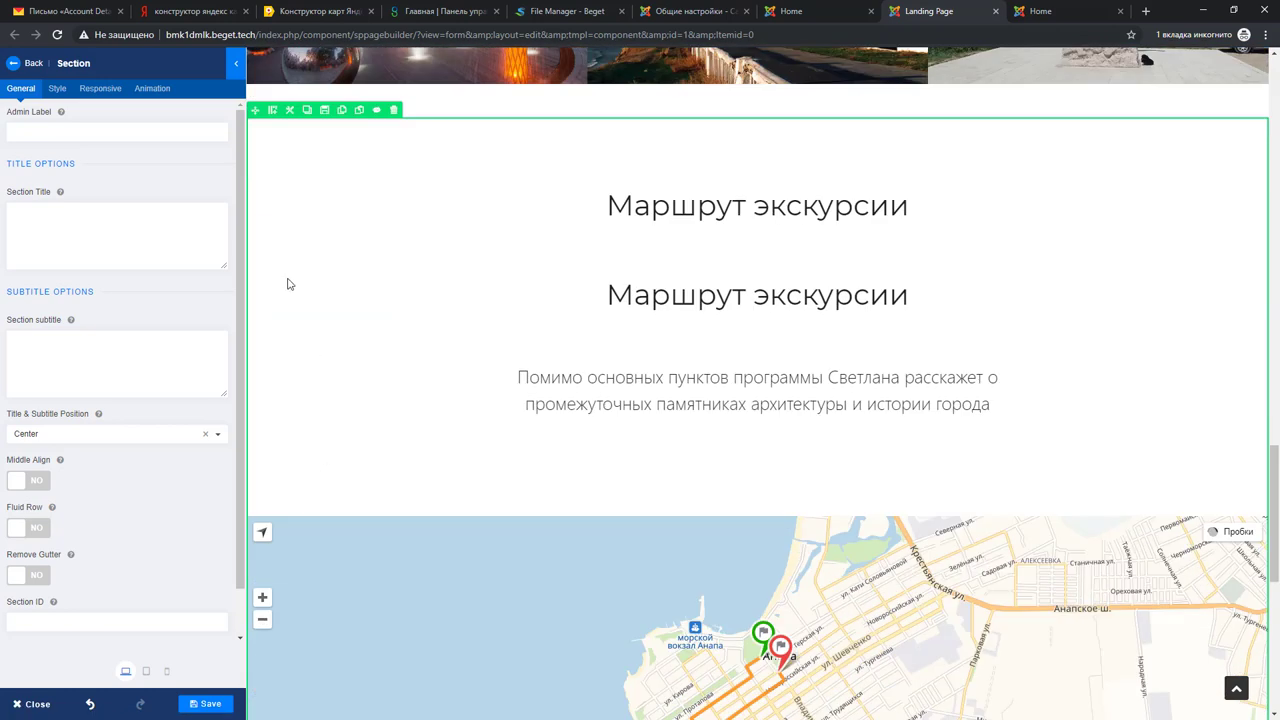
drag(254, 281, 300, 296)
scroll(545, 340, down, 2)
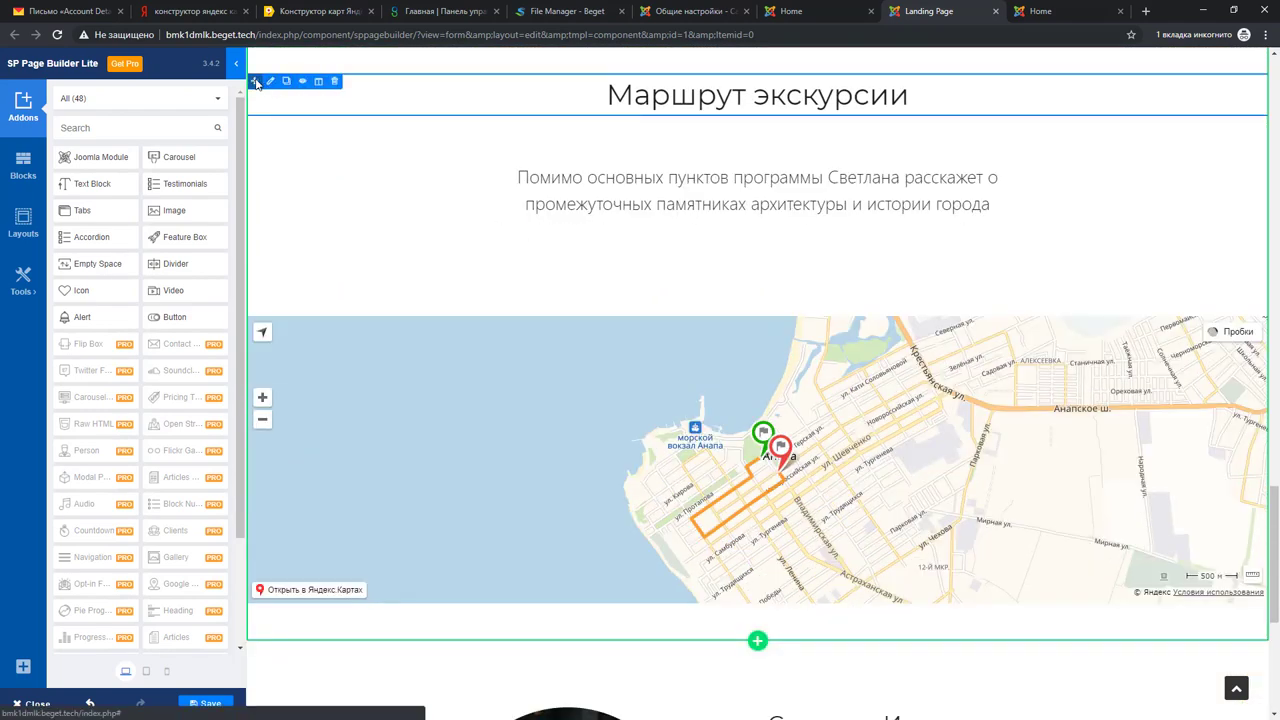
drag(255, 81, 752, 607)
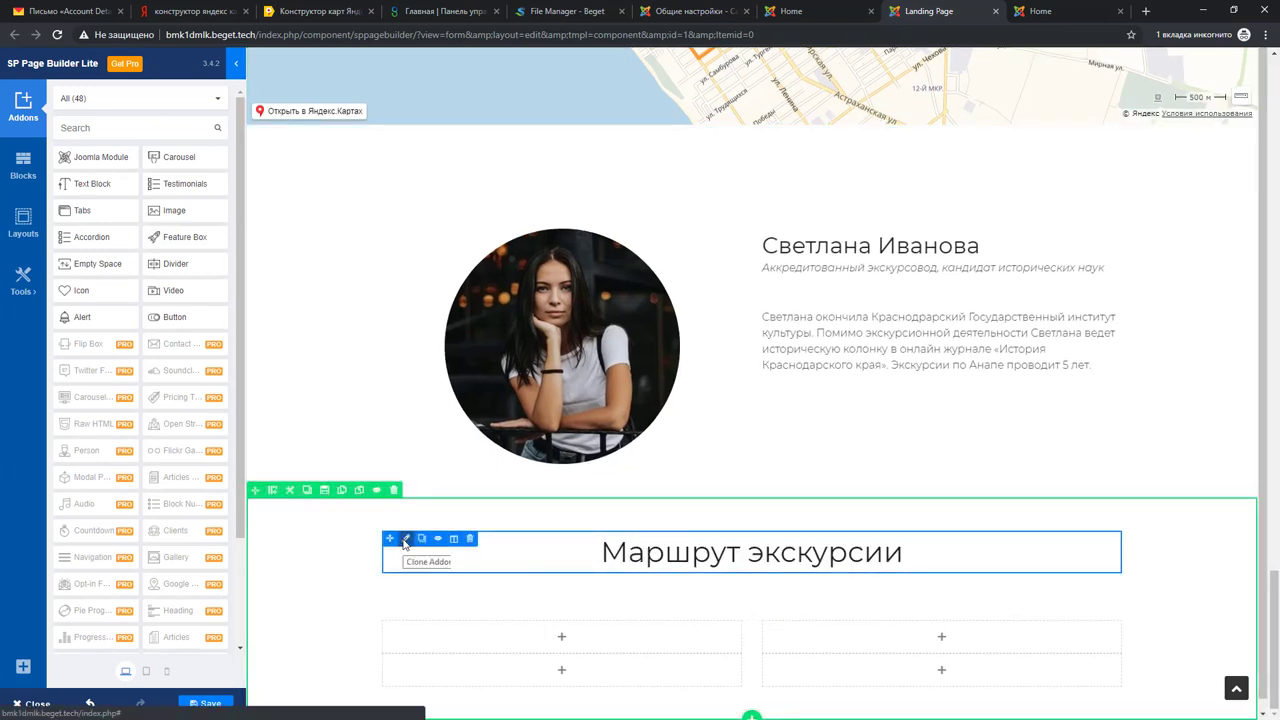
Replace the copied heading's text with "Отзывы об экскурсии".
click(405, 539)
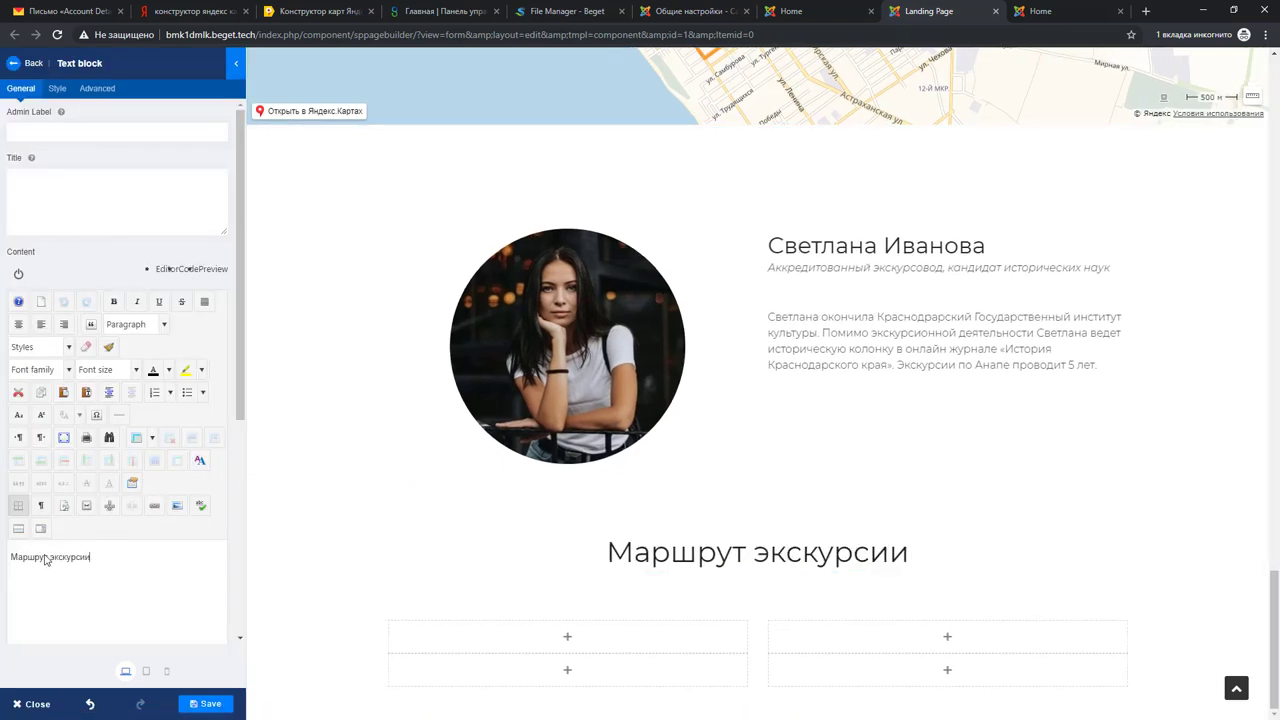
drag(91, 557, 5, 558)
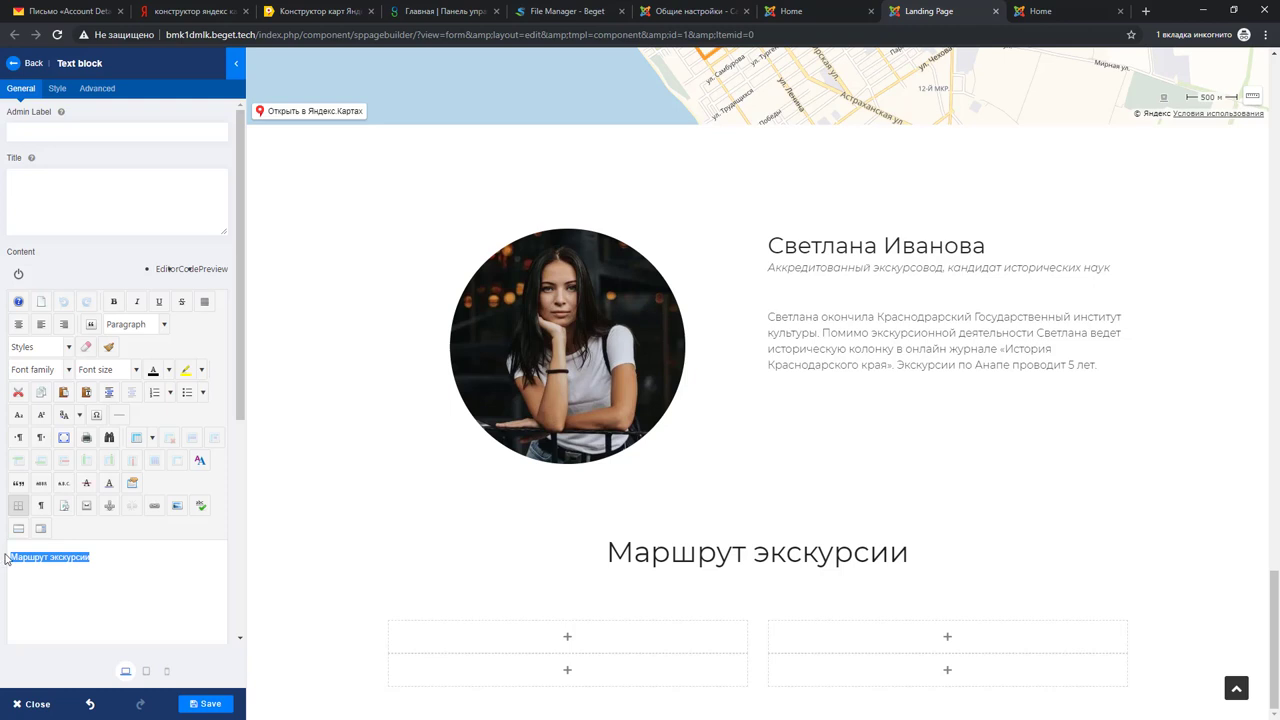
text(Отзывы )
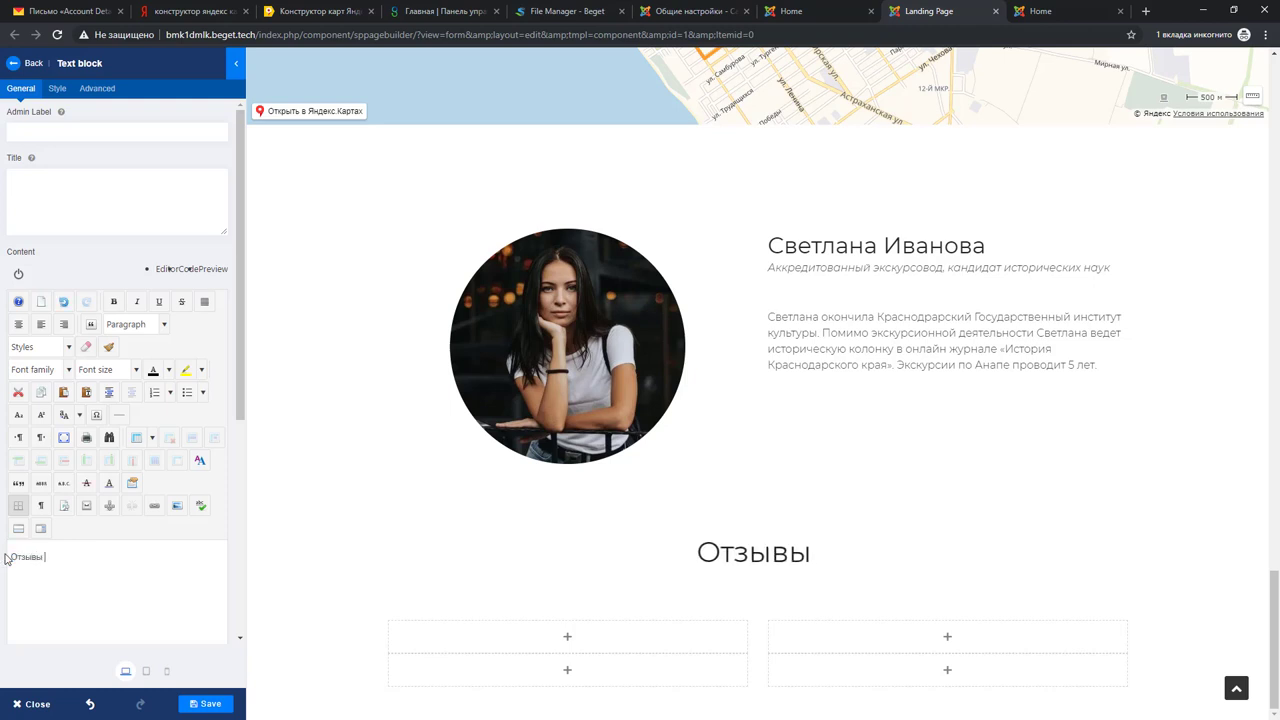
text(об экс)
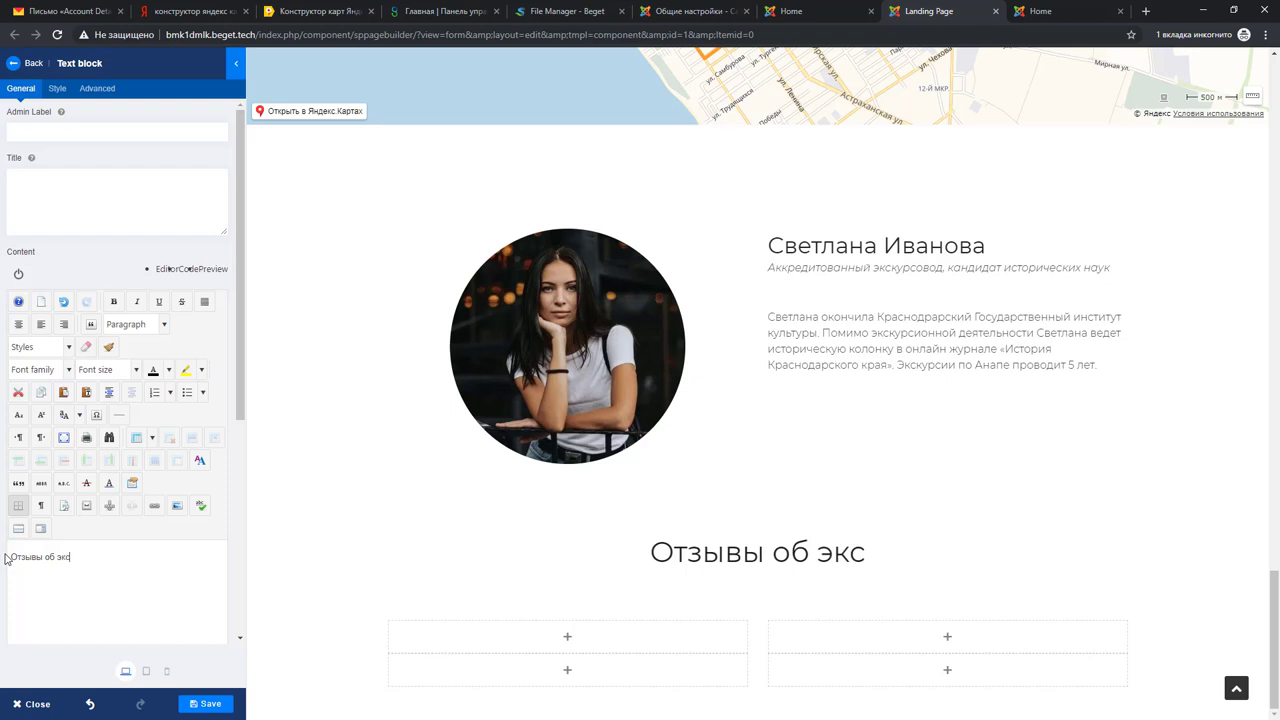
text(курсии)
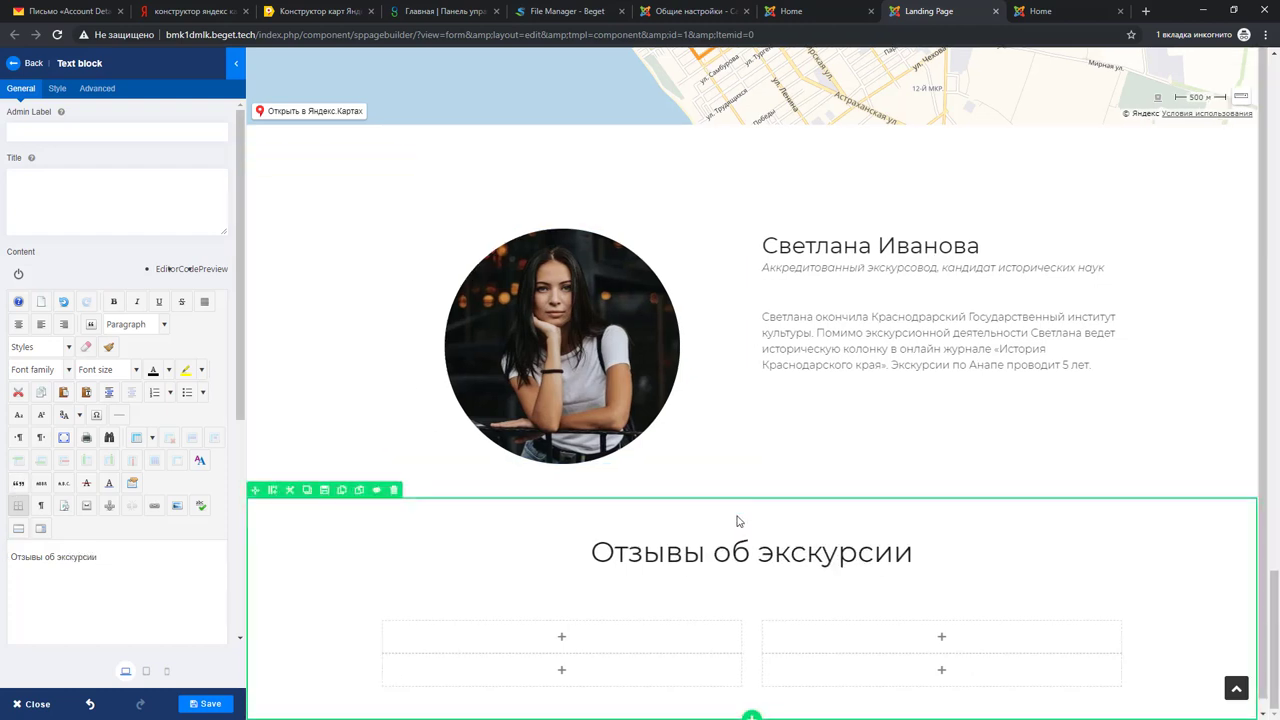
Set the reviews section's top padding to 100px.
click(290, 490)
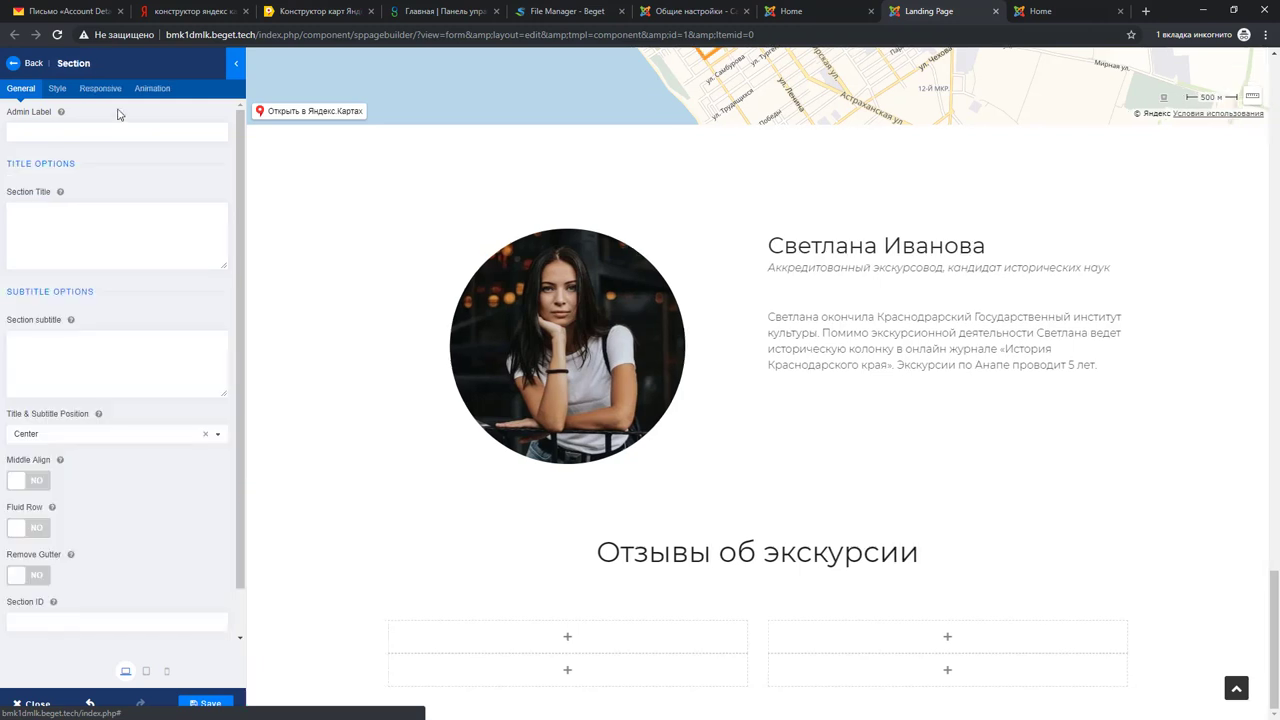
click(57, 90)
double_click(19, 132)
text(100px)
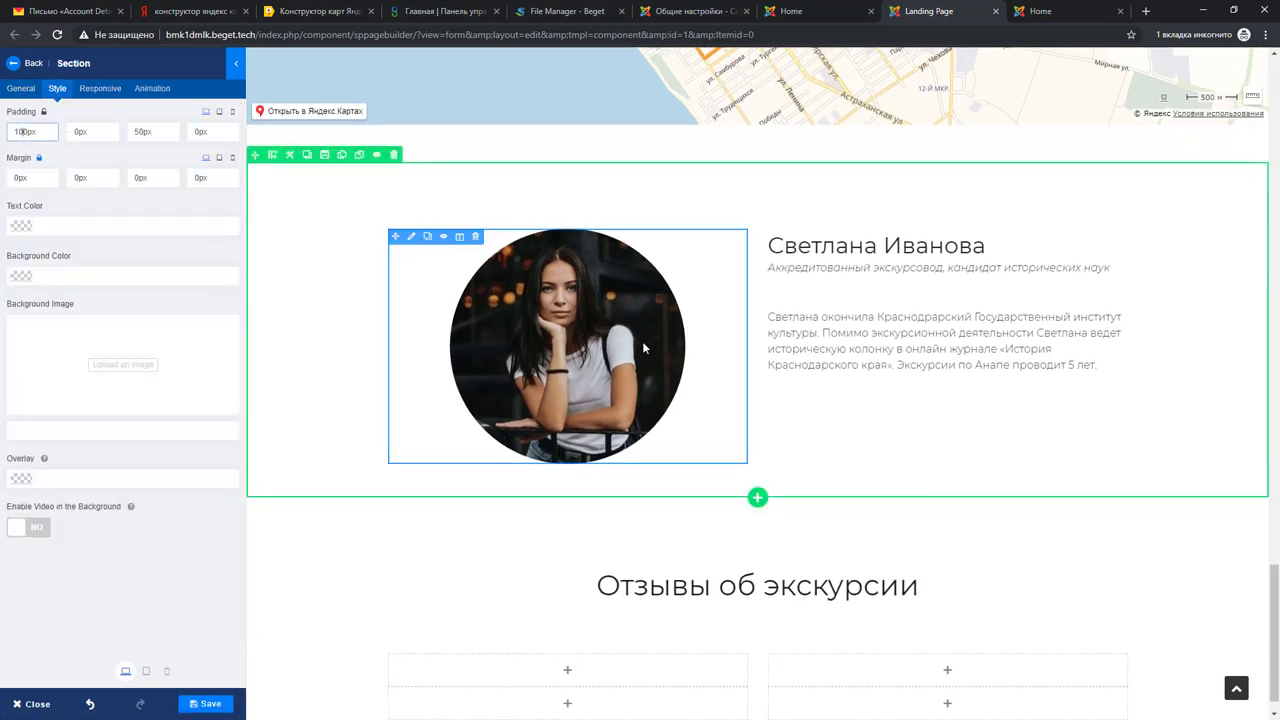
scroll(540, 344, down, 1)
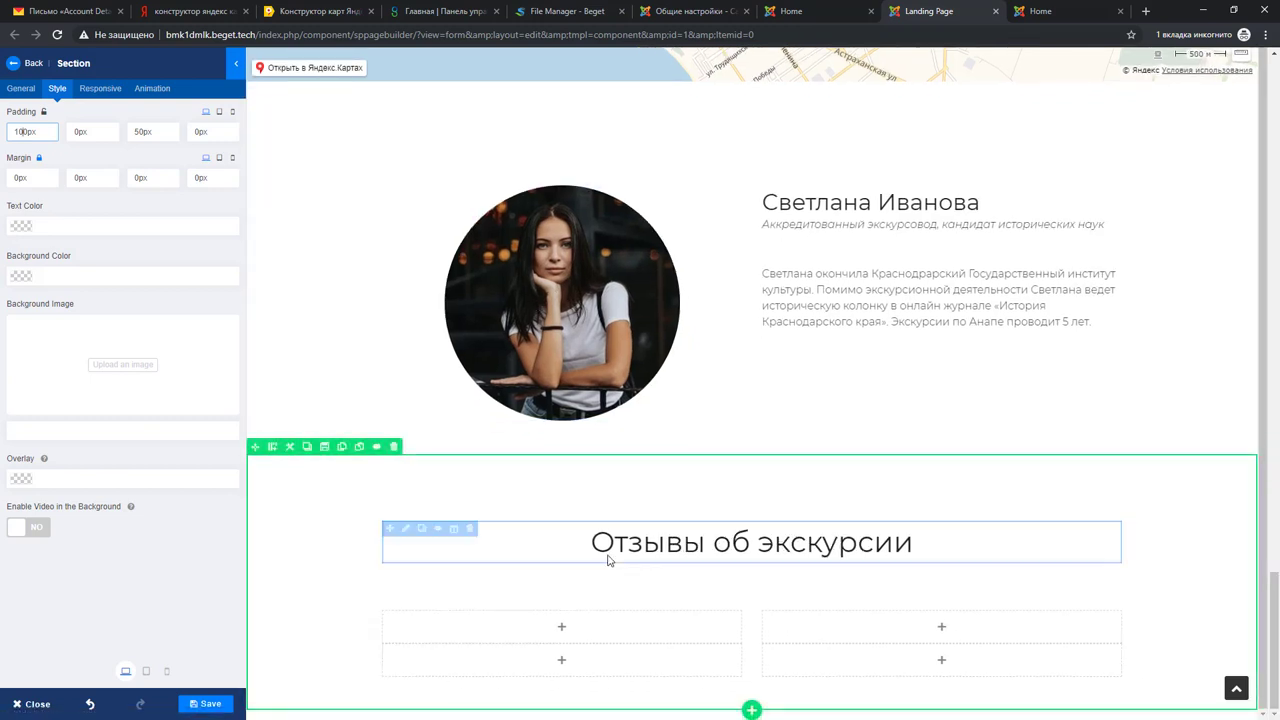
Insert a Testimonials addon in the upper left column under the "Отзывы об экскурсии" heading.
click(12, 64)
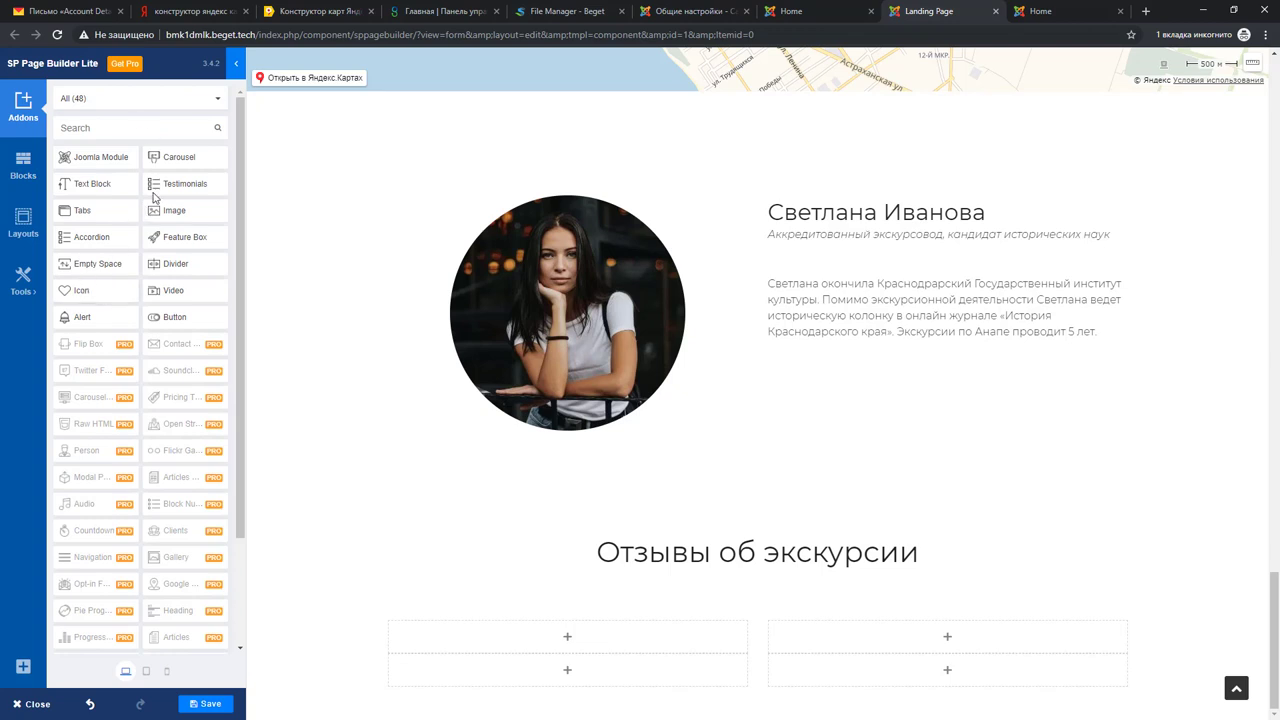
drag(174, 187, 580, 636)
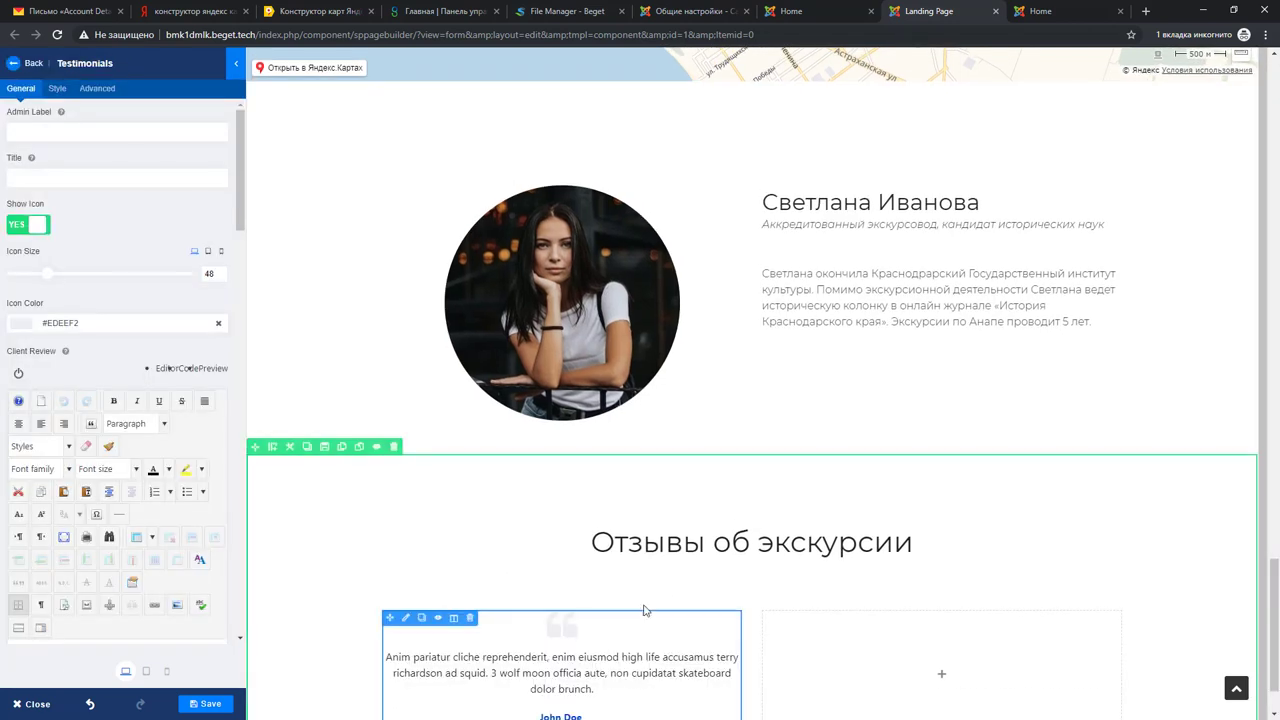
scroll(600, 560, down, 1)
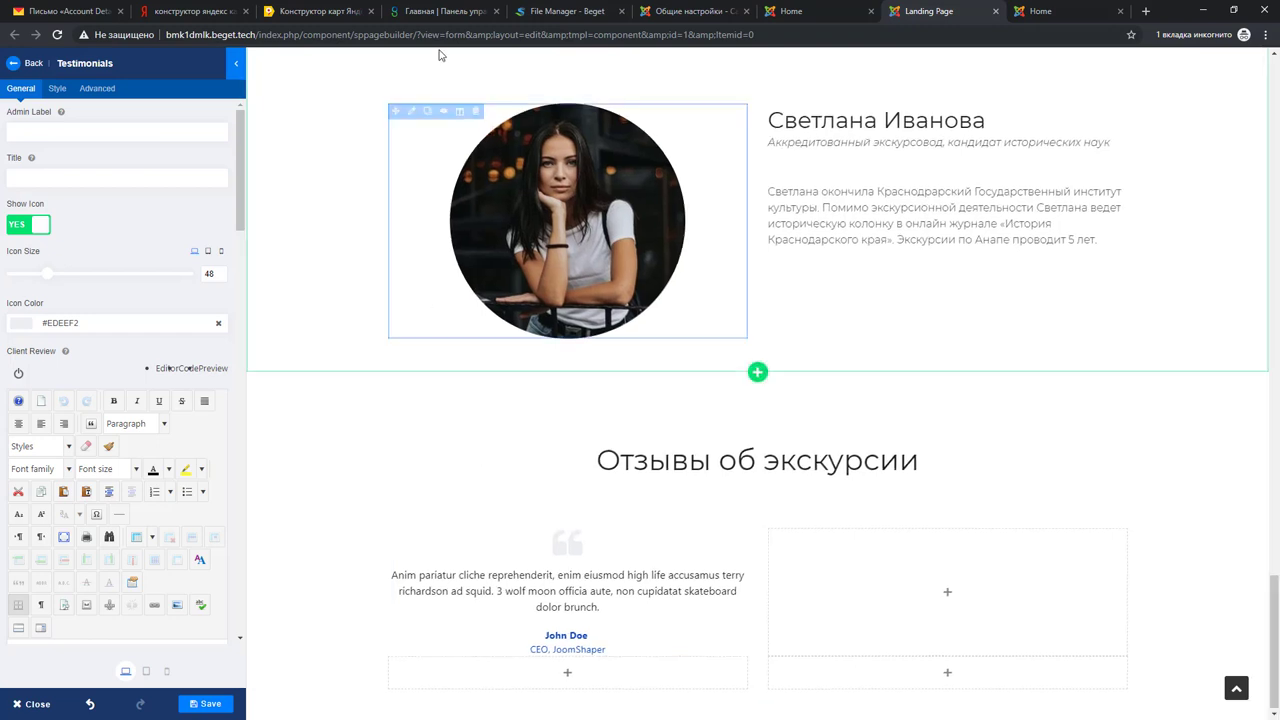
Copy the first review's text from the reference site and replace the testimonial's placeholder client review with it.
click(1045, 11)
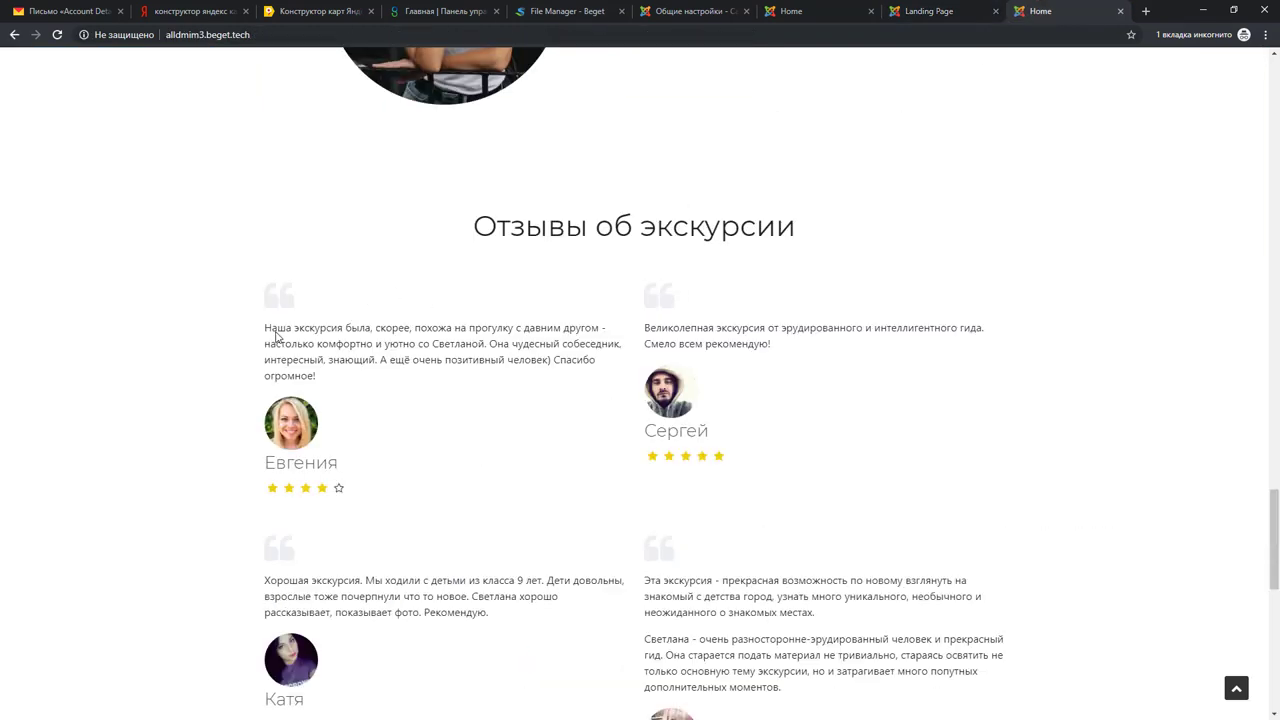
drag(266, 332, 318, 378)
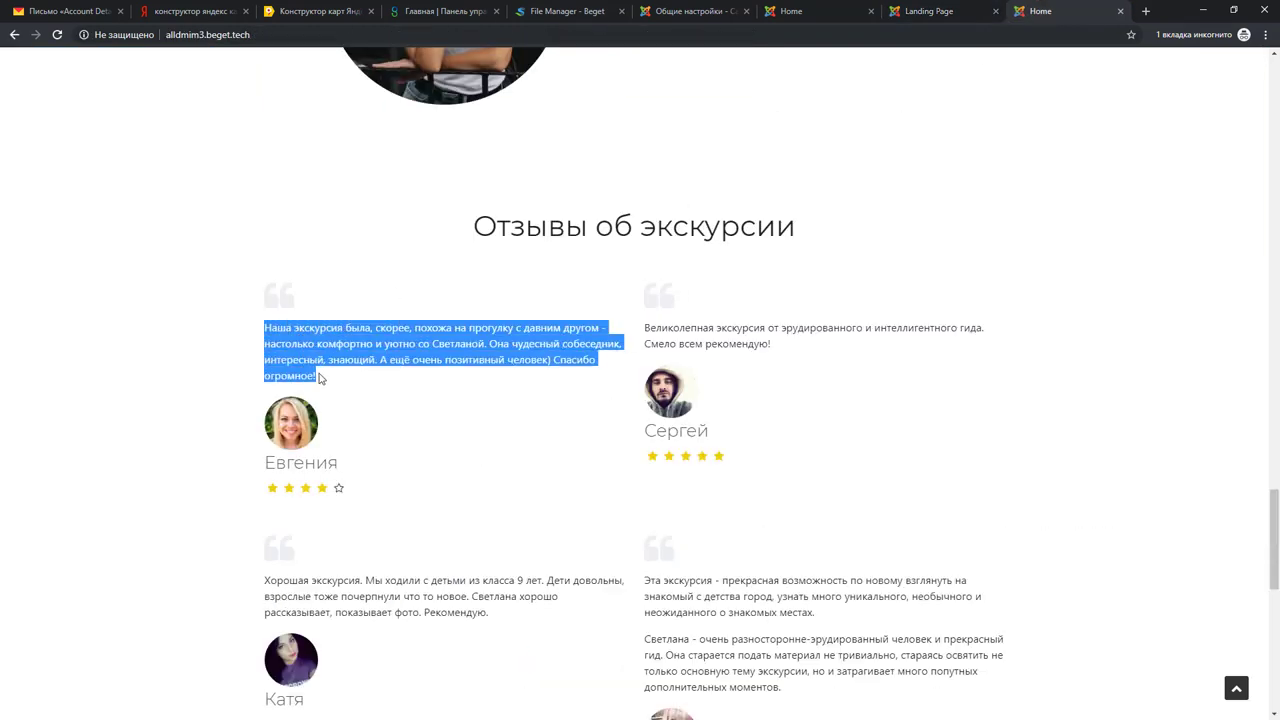
right_click(321, 345)
click(378, 357)
click(940, 10)
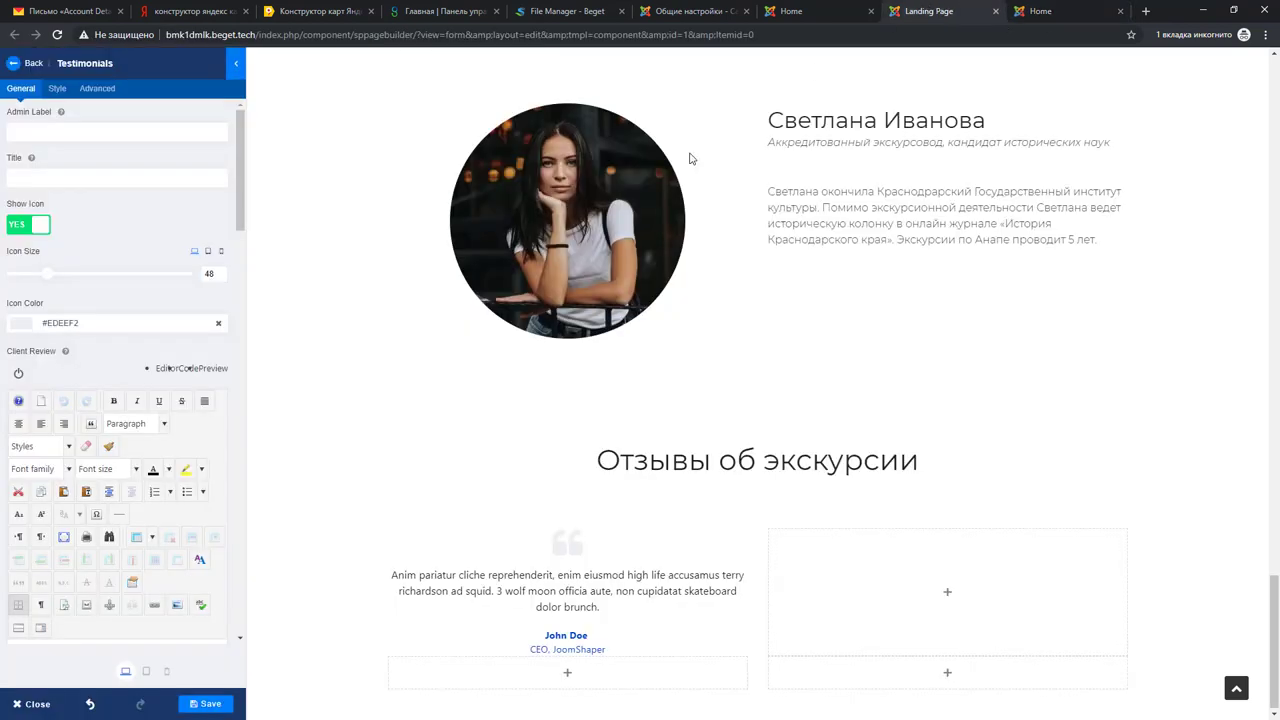
drag(203, 413, 5, 378)
key(ctrl+v)
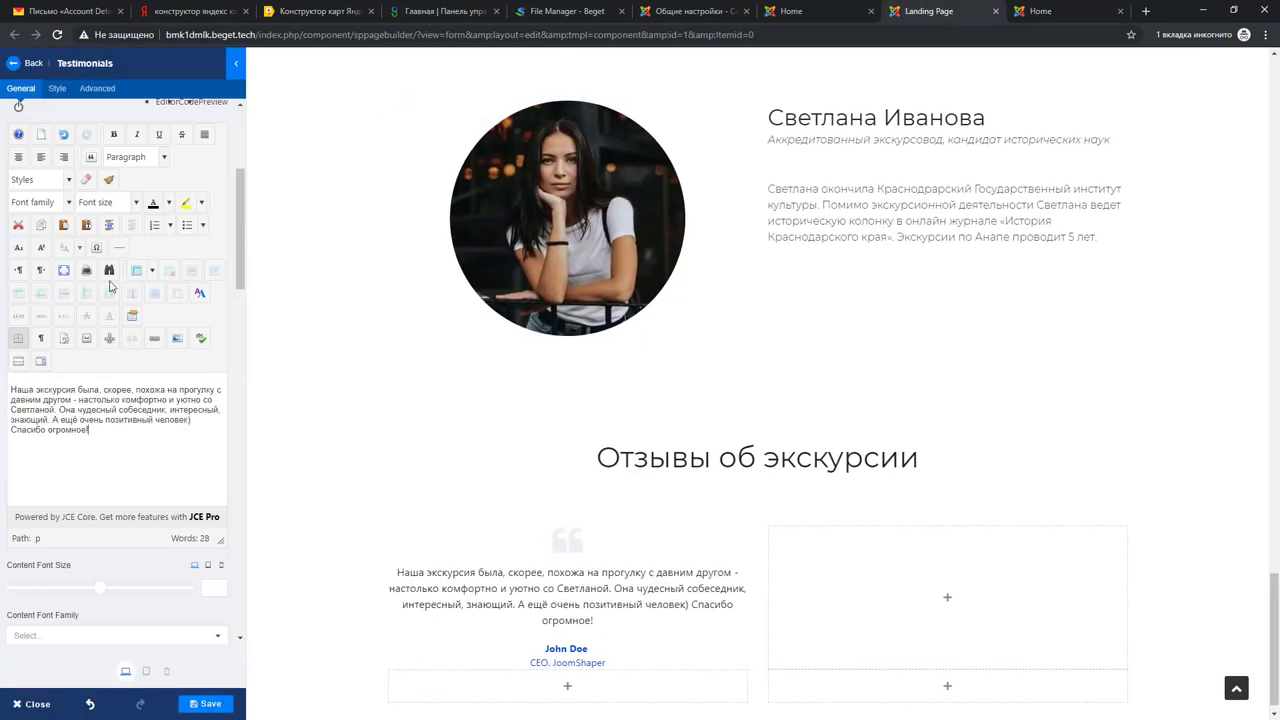
Set the first testimonial's content alignment to Left.
scroll(130, 288, down, 2)
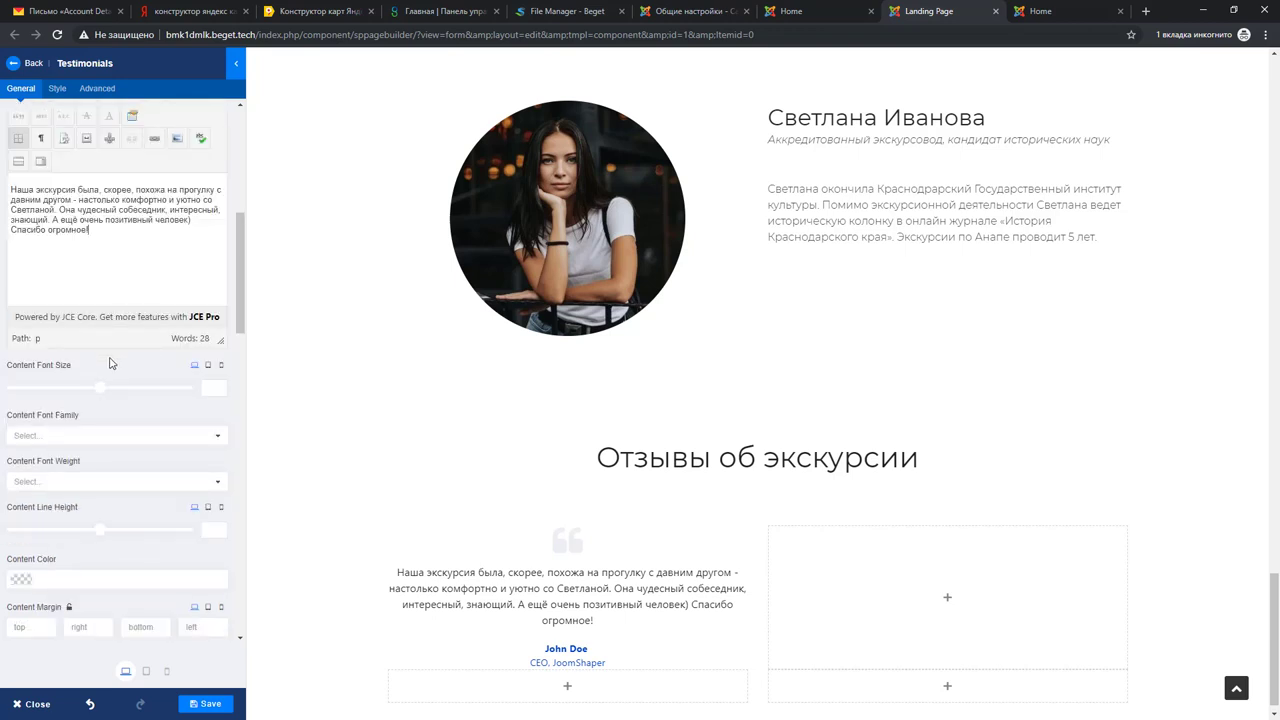
scroll(125, 375, down, 1)
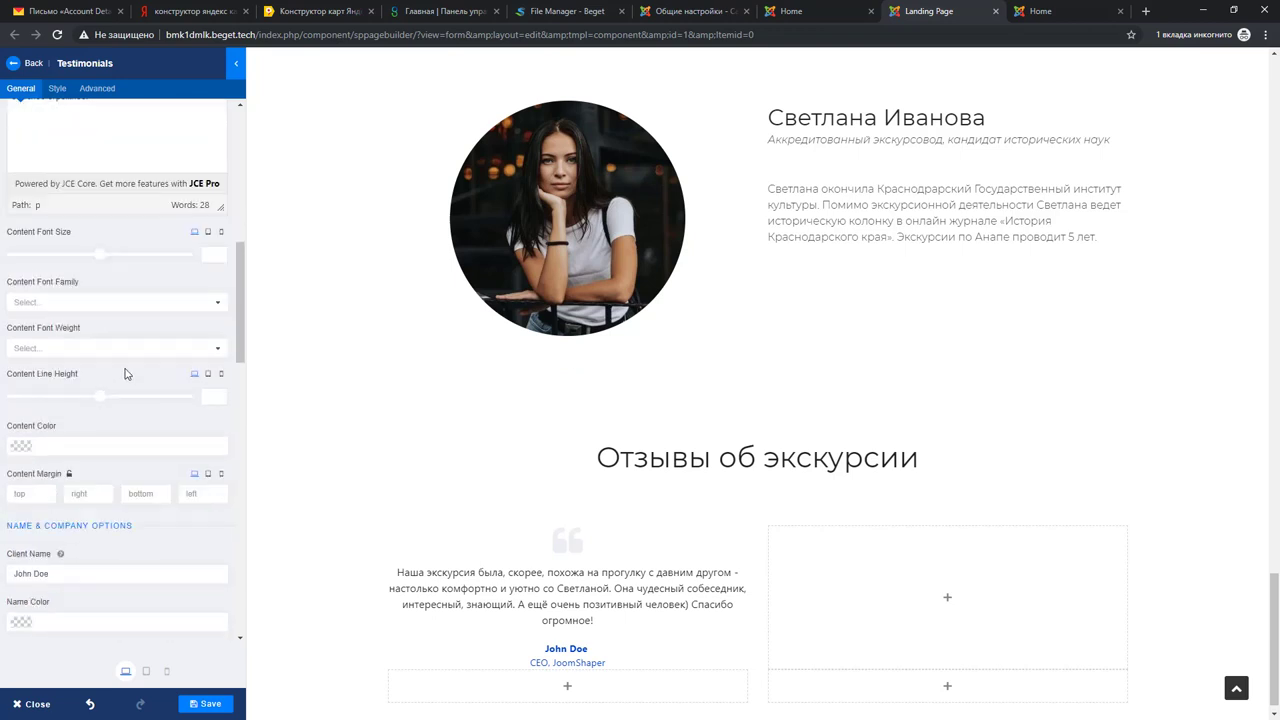
scroll(126, 373, down, 4)
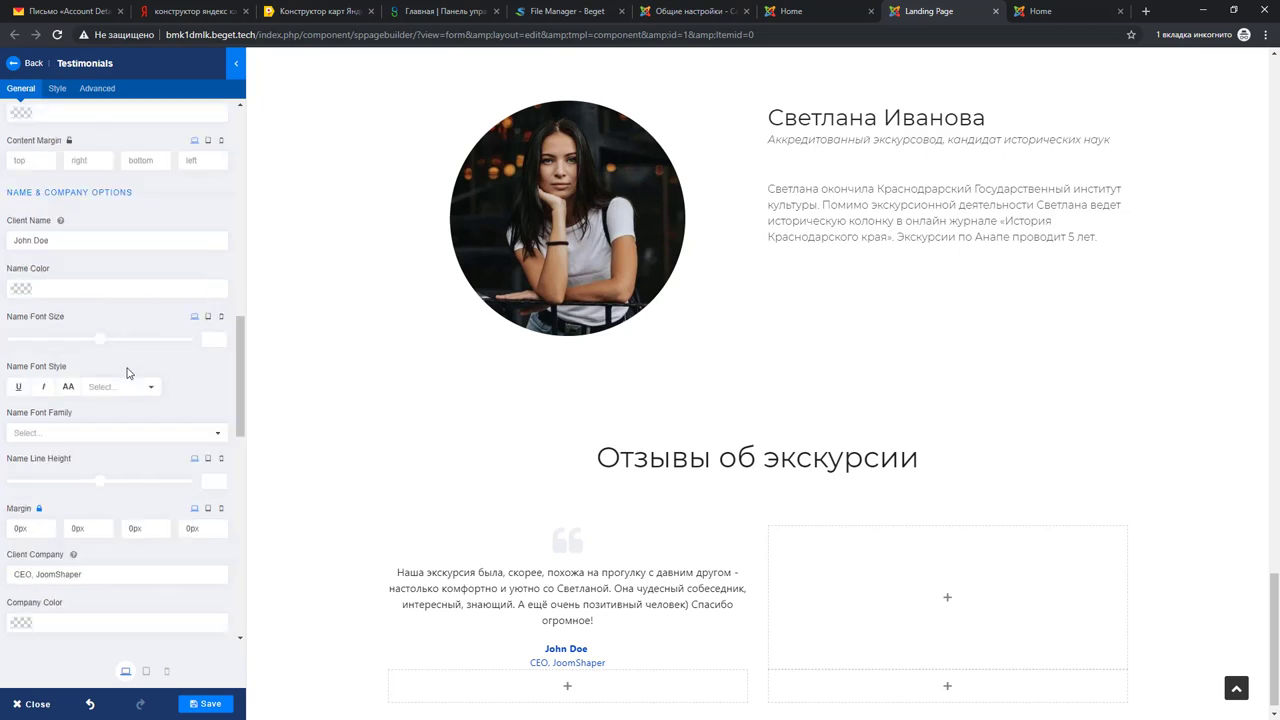
scroll(127, 372, down, 2)
scroll(127, 370, down, 2)
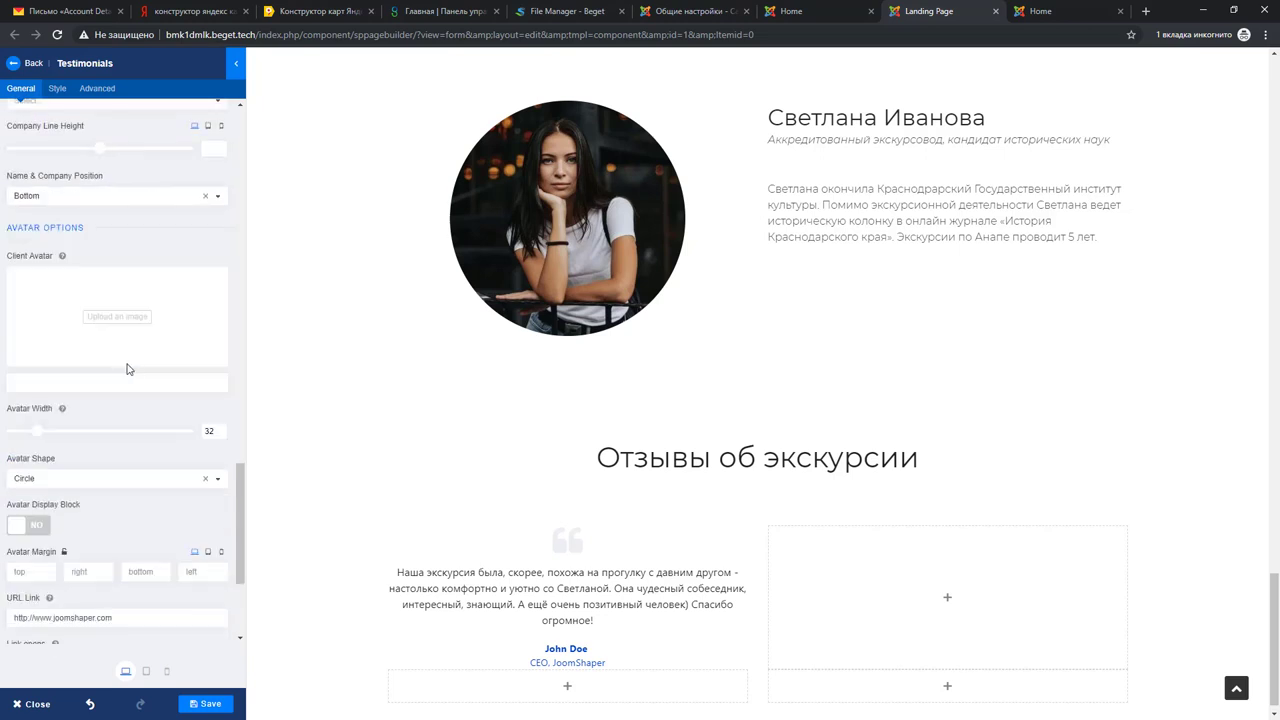
scroll(126, 367, down, 2)
scroll(80, 440, down, 1)
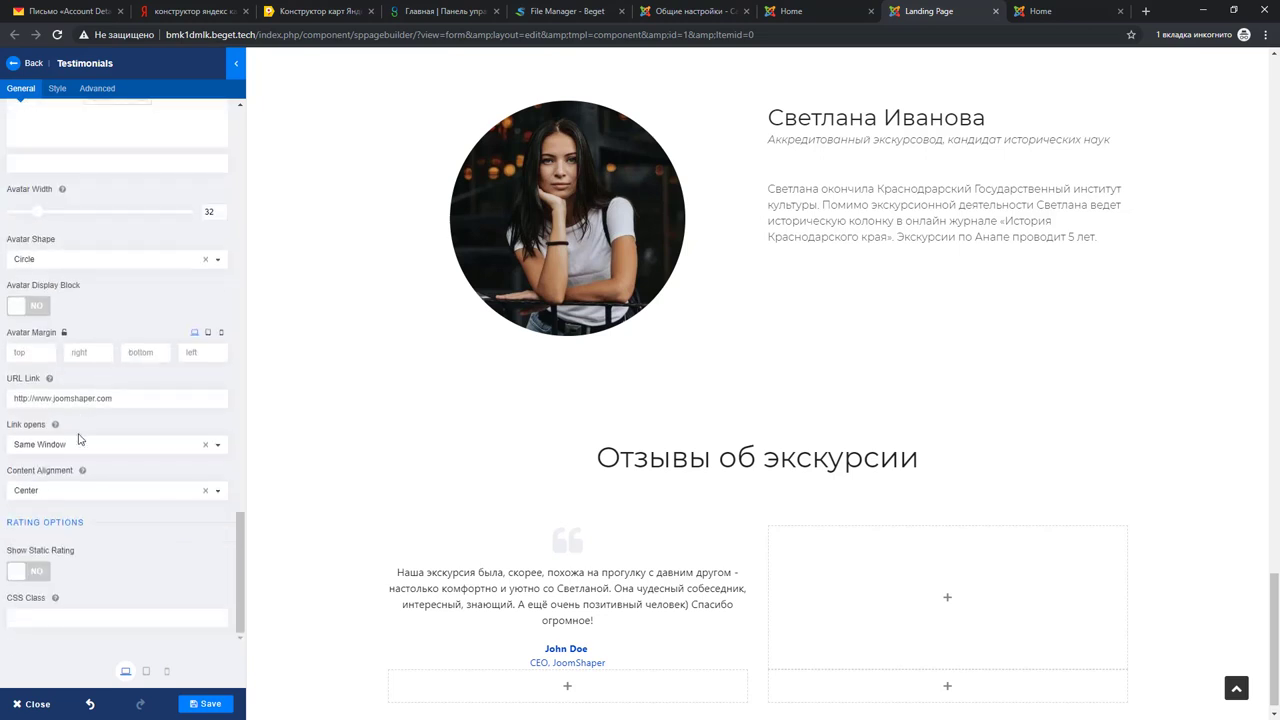
click(50, 492)
click(40, 512)
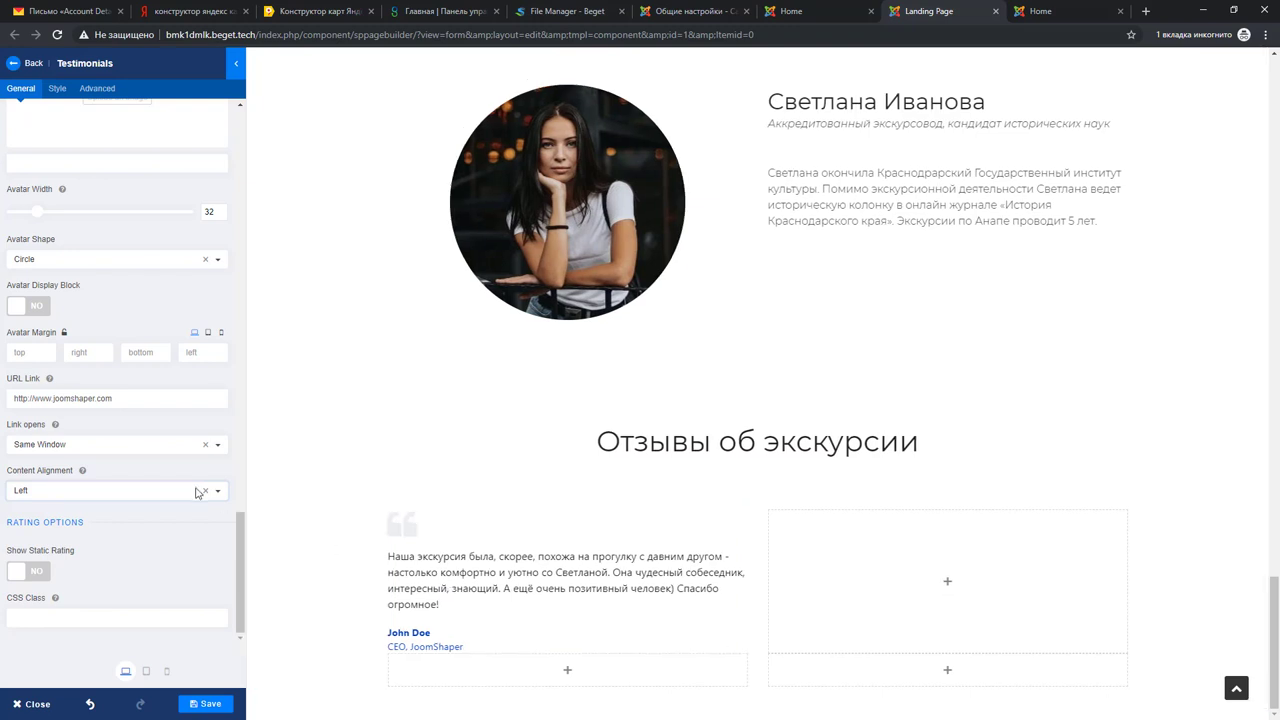
Insert 3799ffxy.jpg from the images/site folder as the testimonial's client avatar.
scroll(130, 493, up, 10)
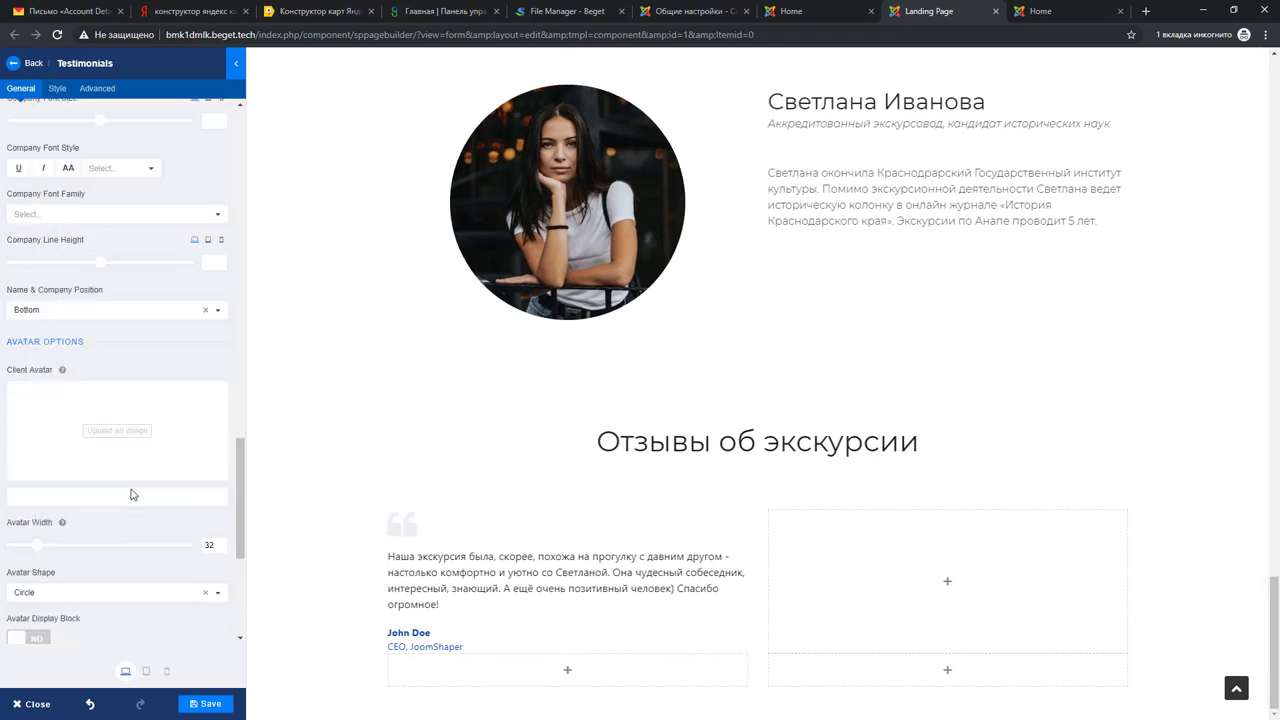
scroll(128, 493, up, 10)
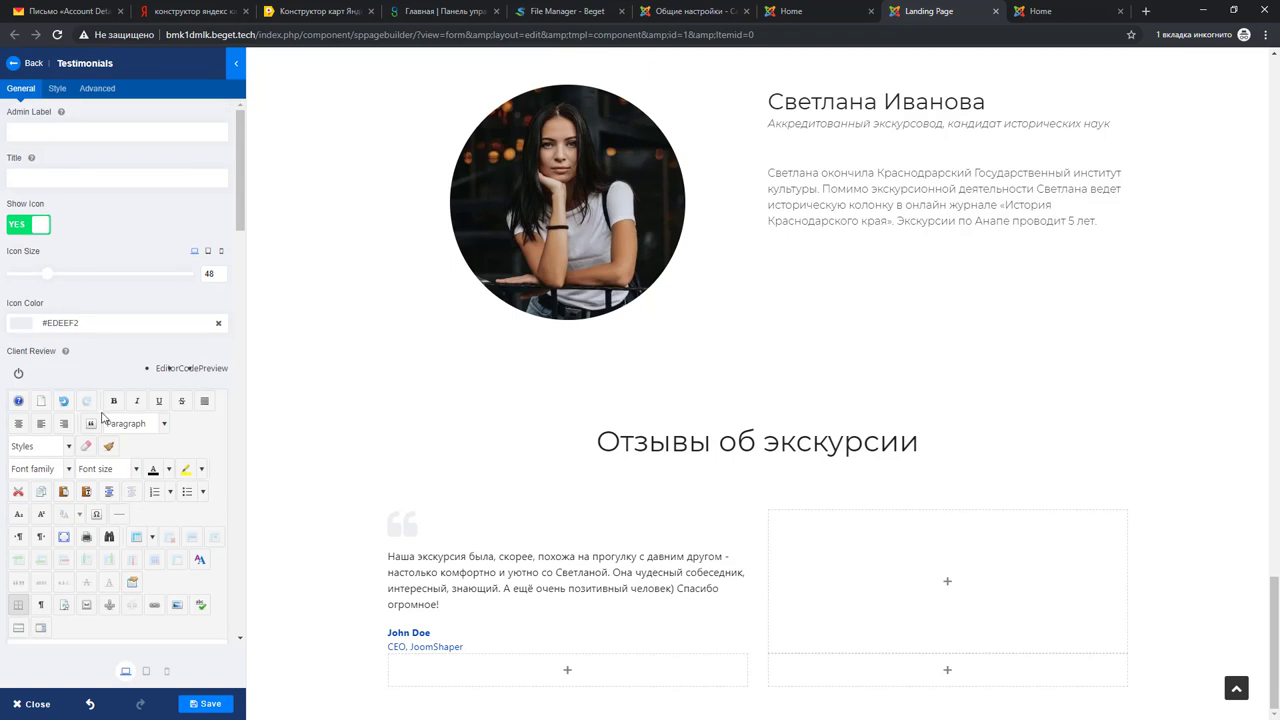
scroll(106, 413, down, 5)
scroll(122, 318, up, 5)
scroll(118, 321, down, 10)
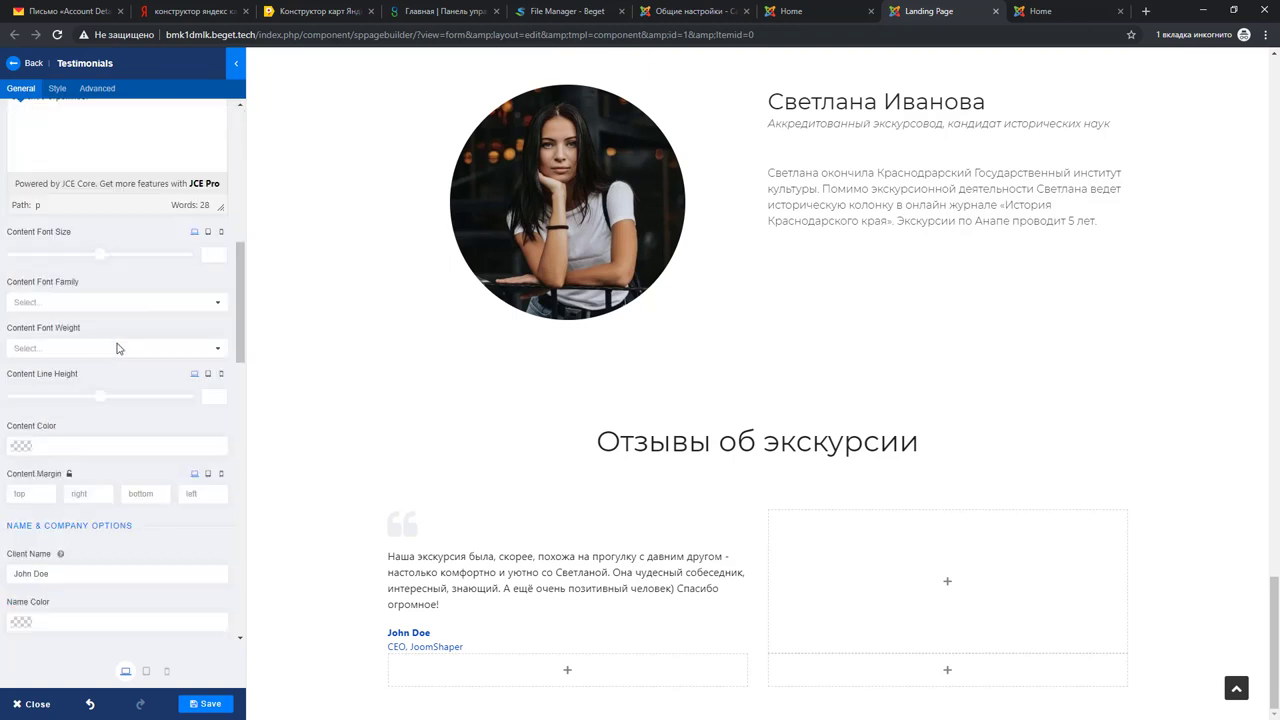
scroll(117, 347, down, 12)
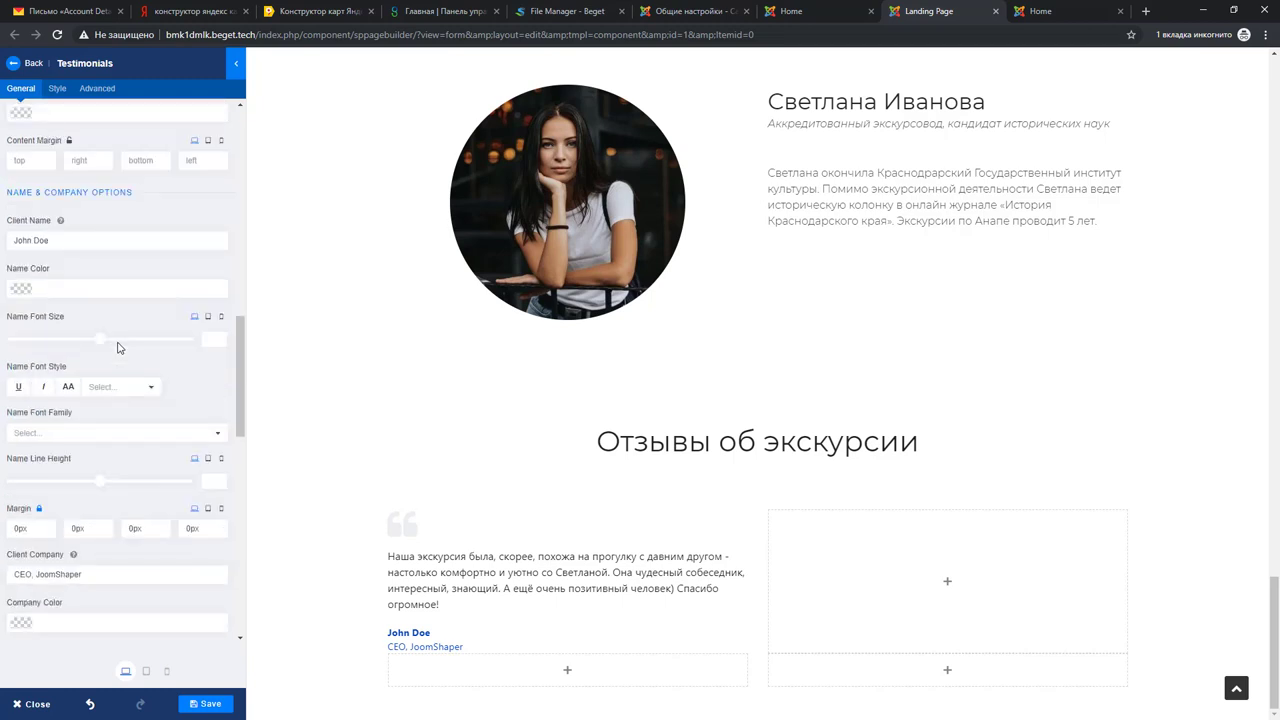
scroll(117, 347, down, 3)
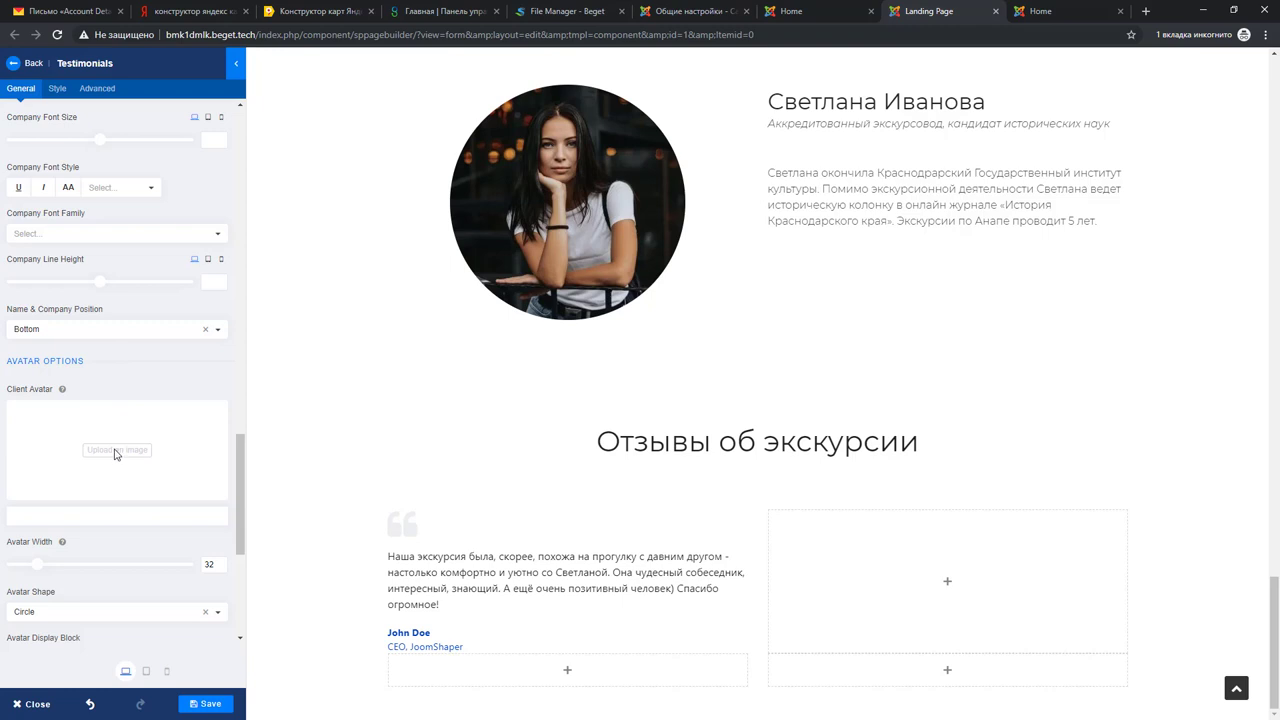
scroll(30, 360, down, 1)
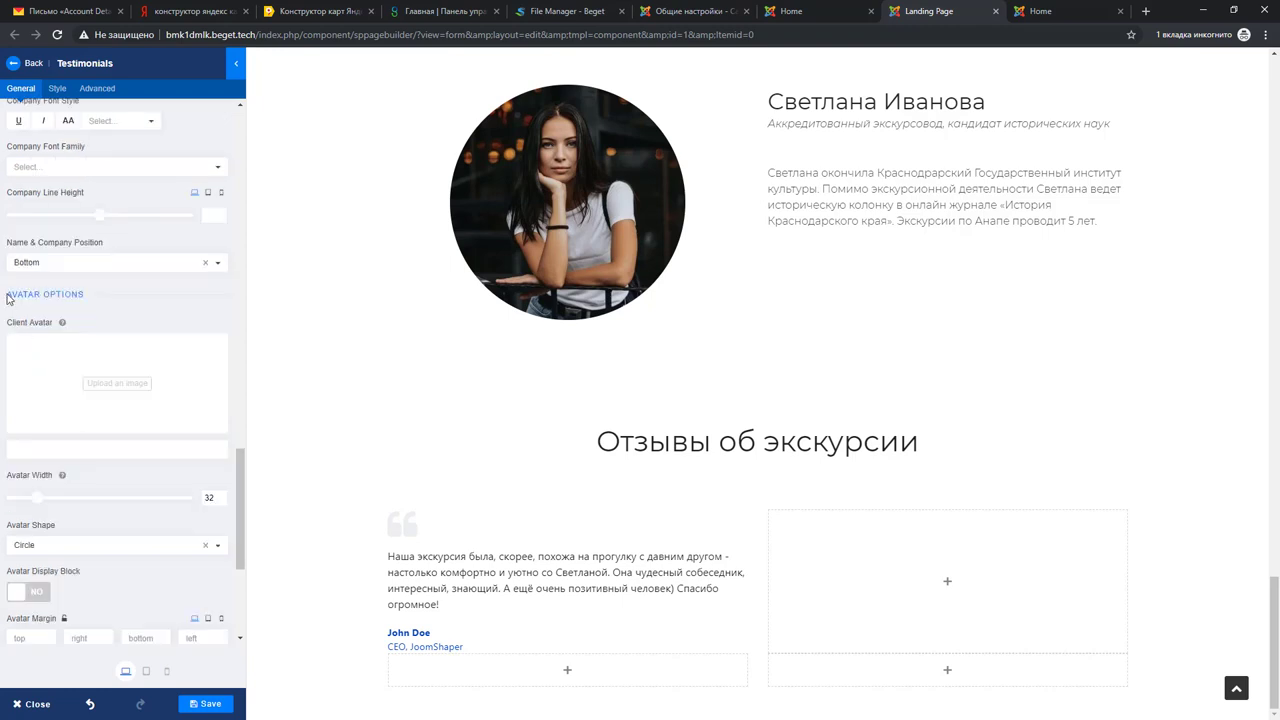
drag(7, 298, 86, 298)
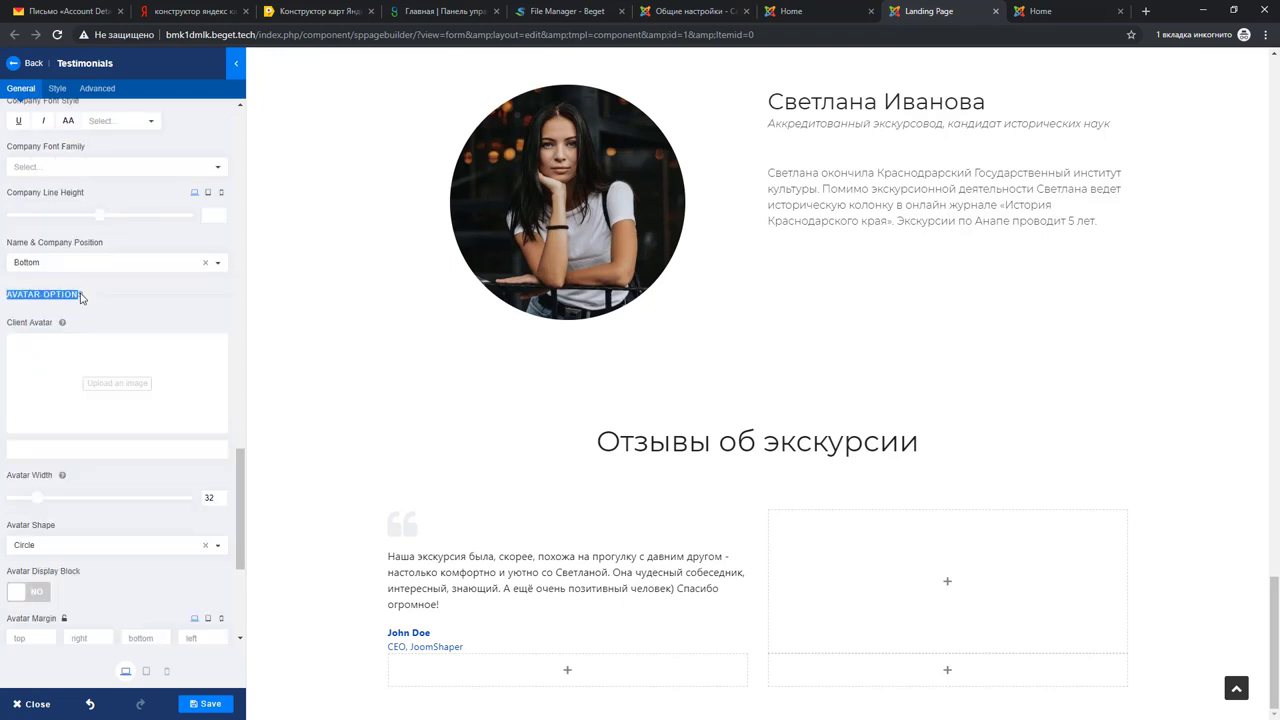
click(116, 384)
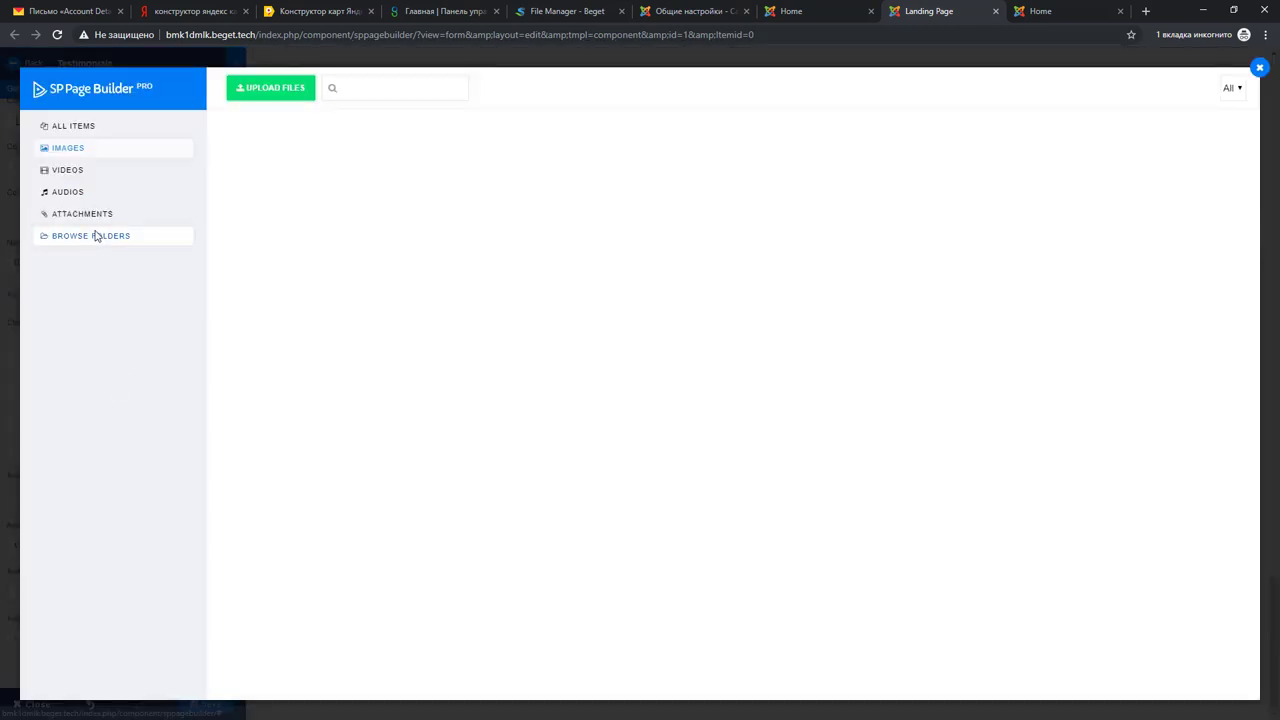
click(96, 235)
click(743, 171)
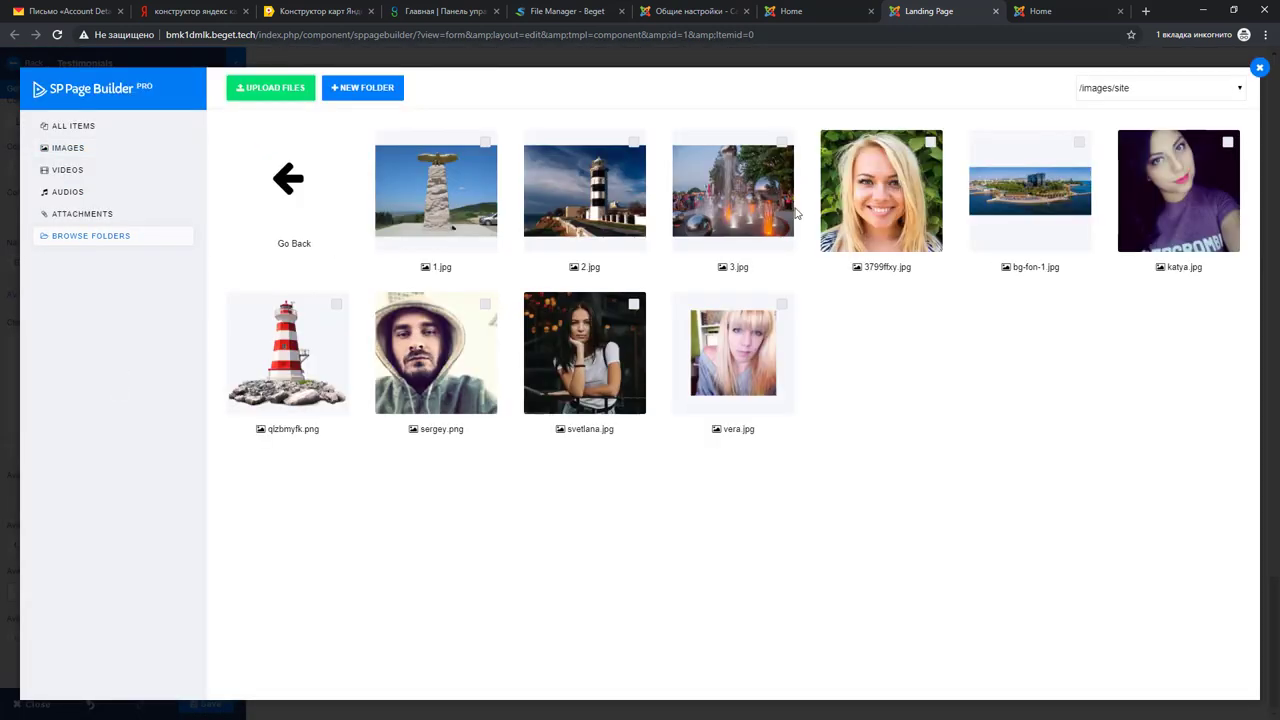
click(896, 159)
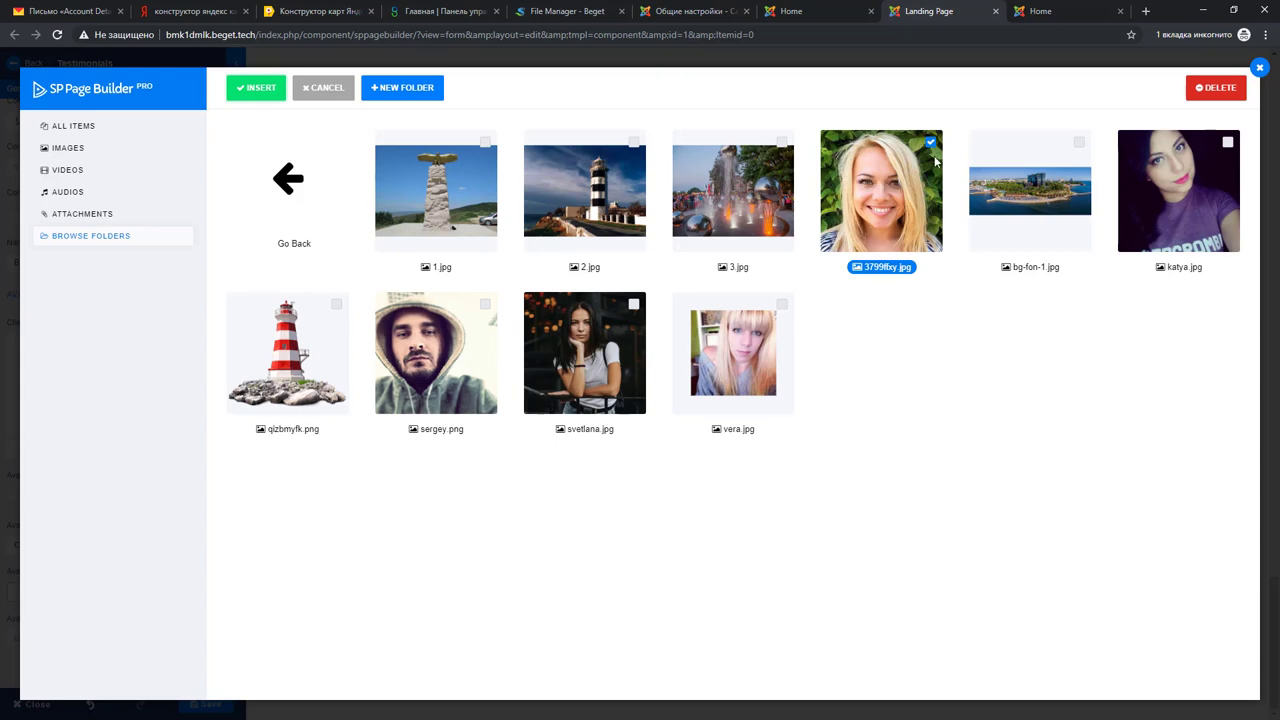
click(258, 88)
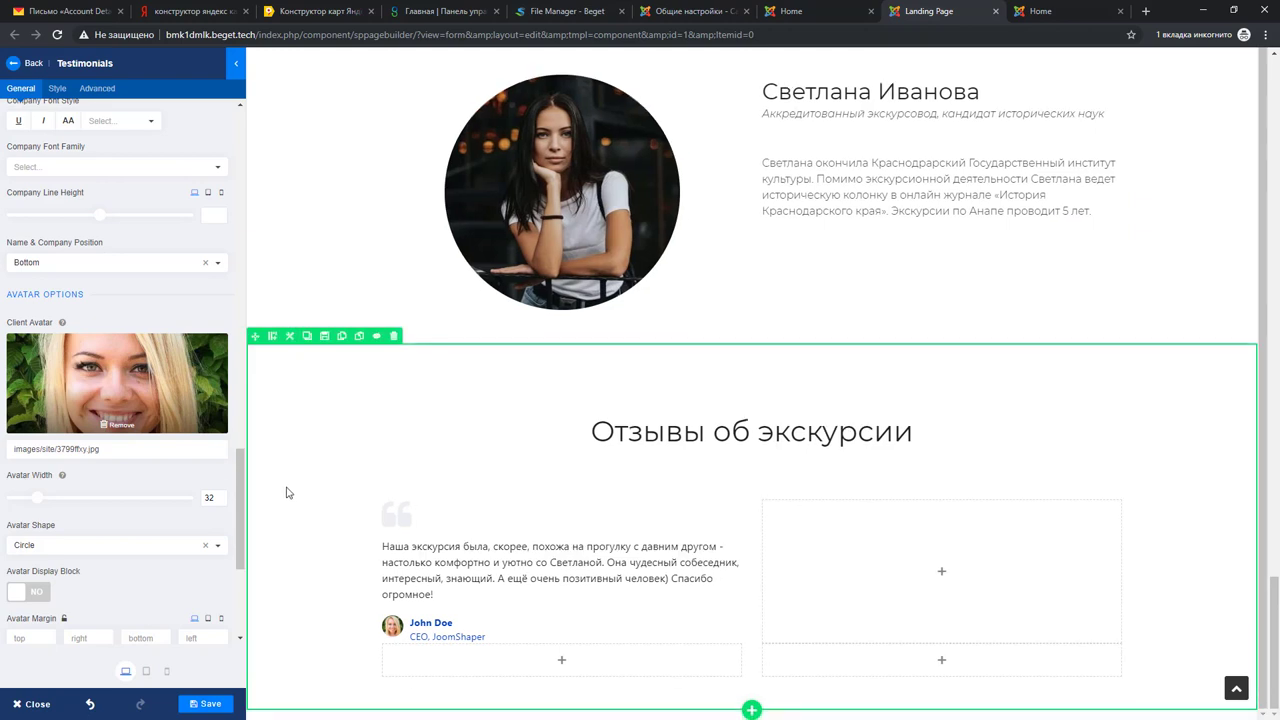
Set the client avatar's width to 80 and turn on its block display.
scroll(128, 500, down, 2)
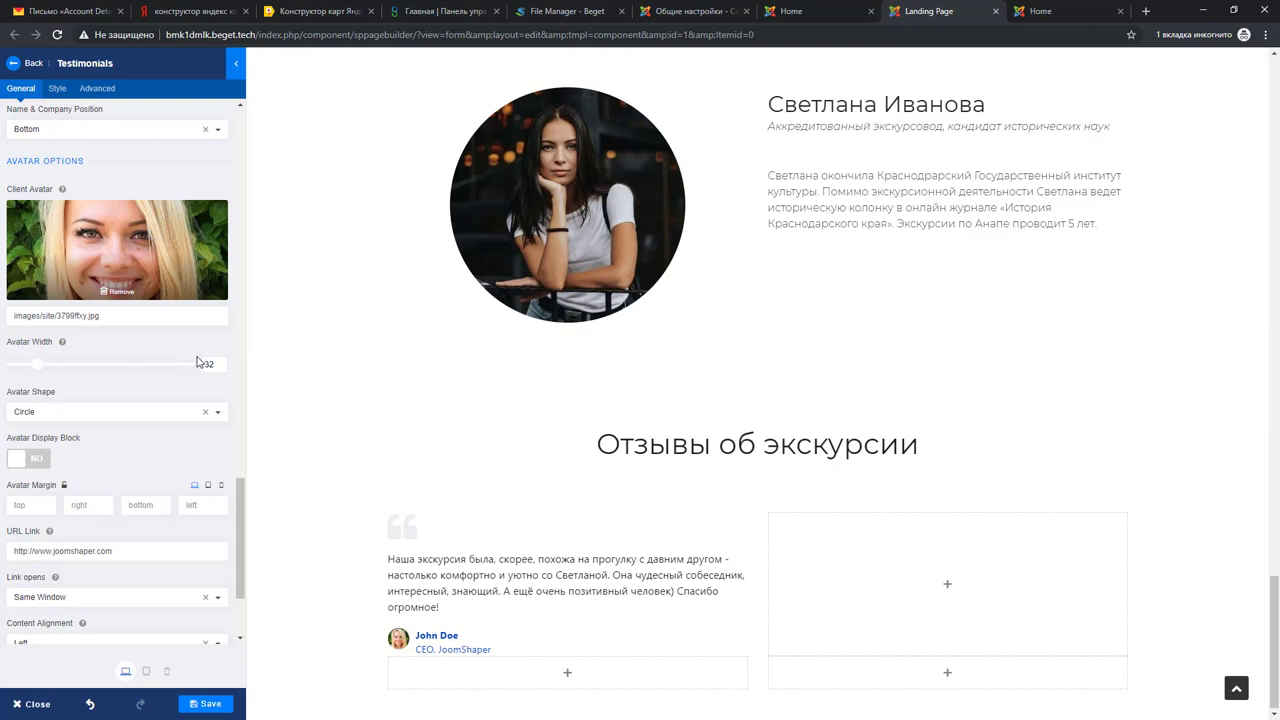
drag(42, 368, 113, 366)
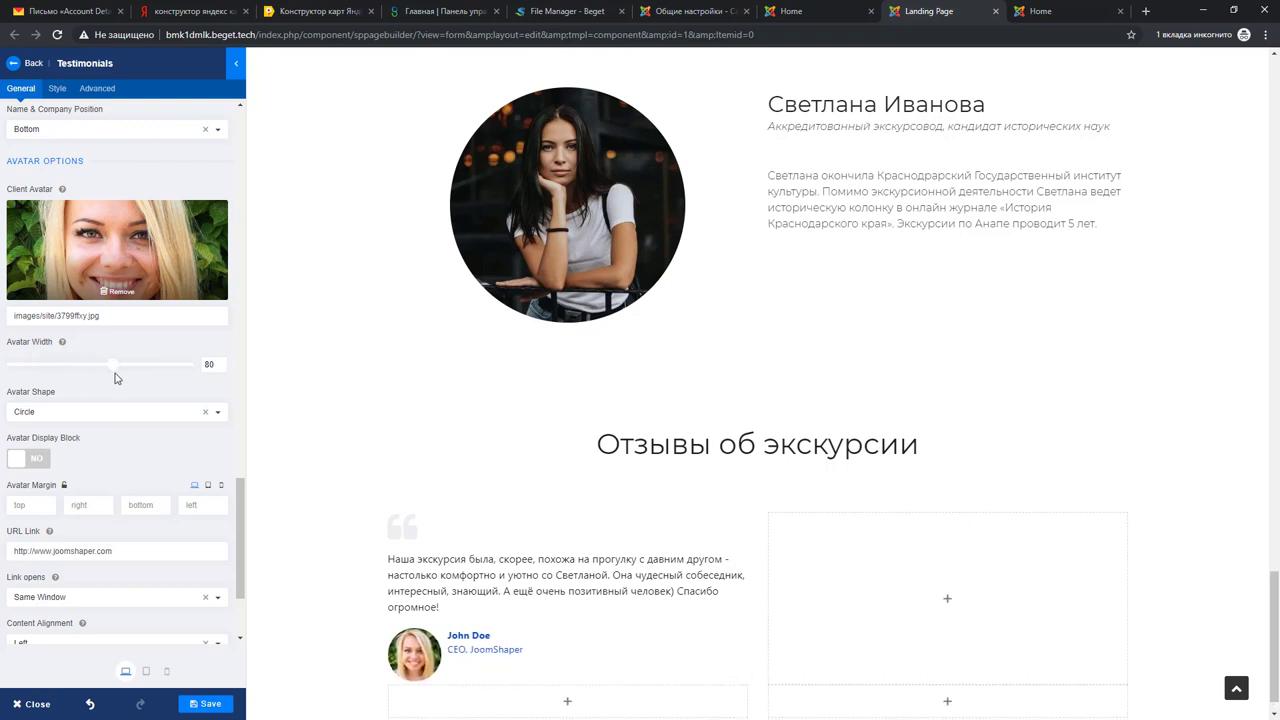
scroll(114, 385, down, 3)
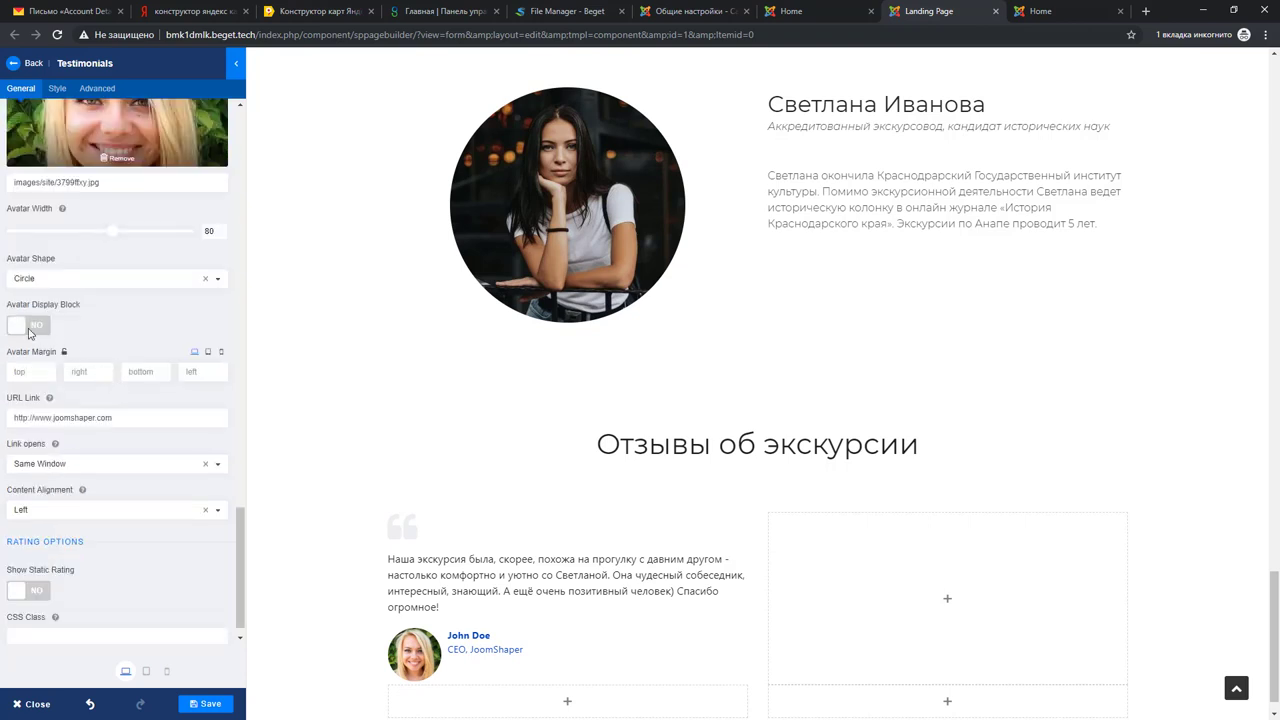
click(40, 327)
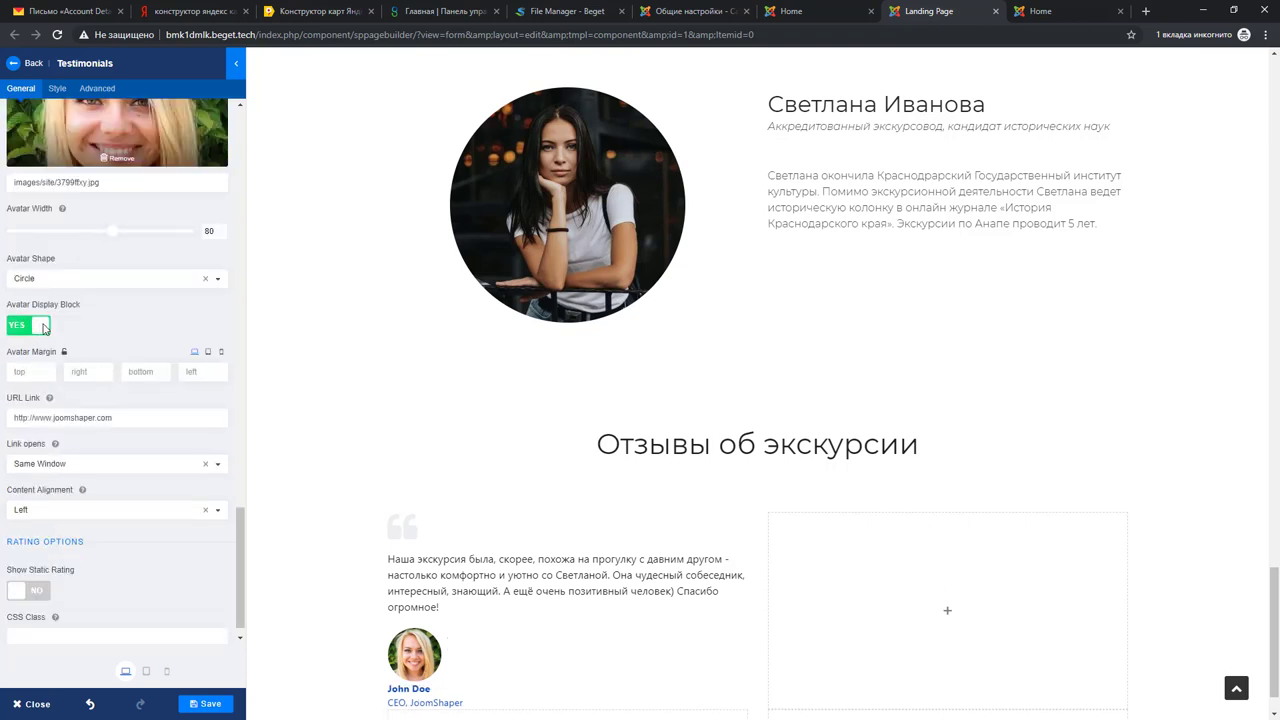
click(30, 329)
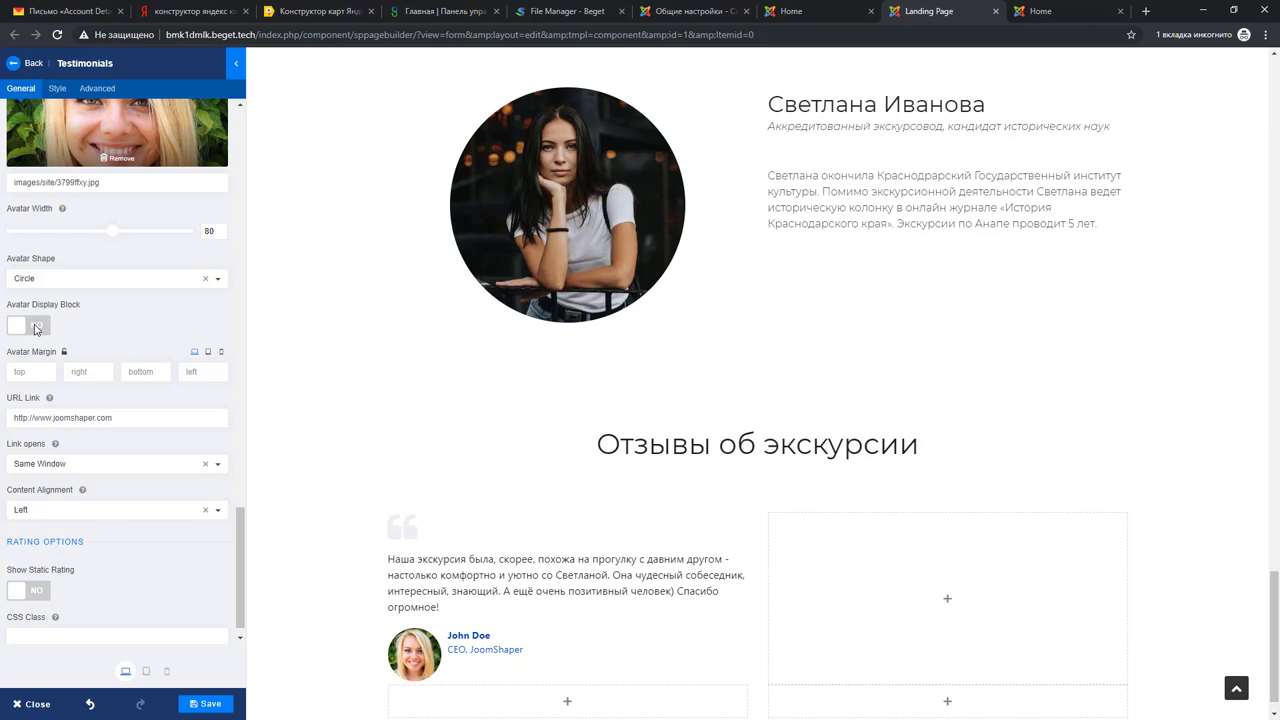
click(35, 327)
scroll(38, 331, down, 1)
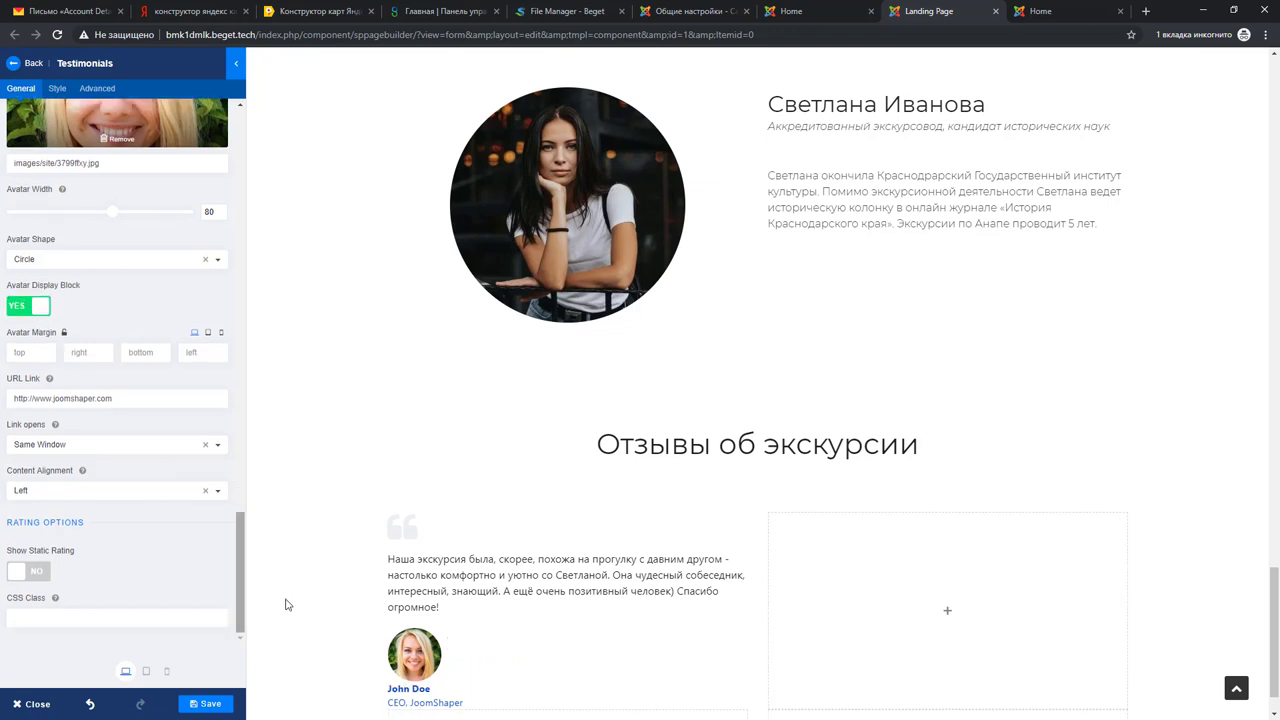
Clear the placeholder joomshaper.com URL link from the testimonial.
scroll(286, 603, down, 1)
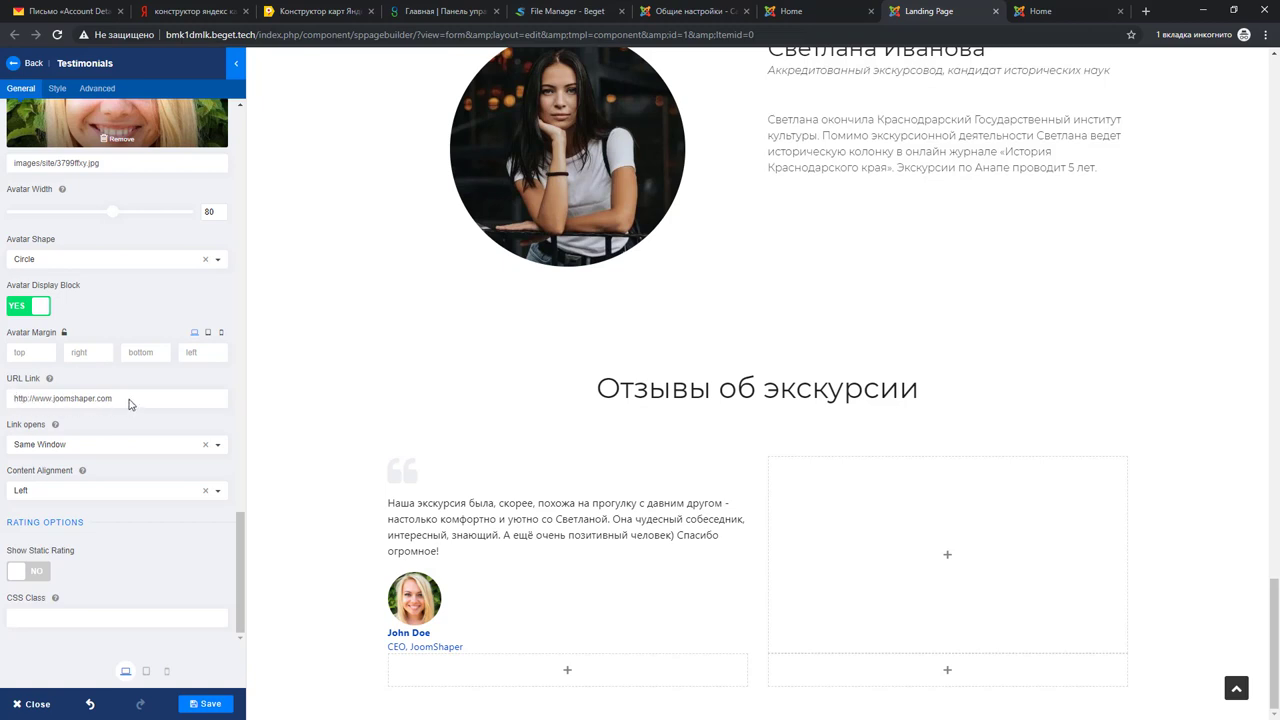
drag(128, 403, 2, 394)
key(BackSpace)
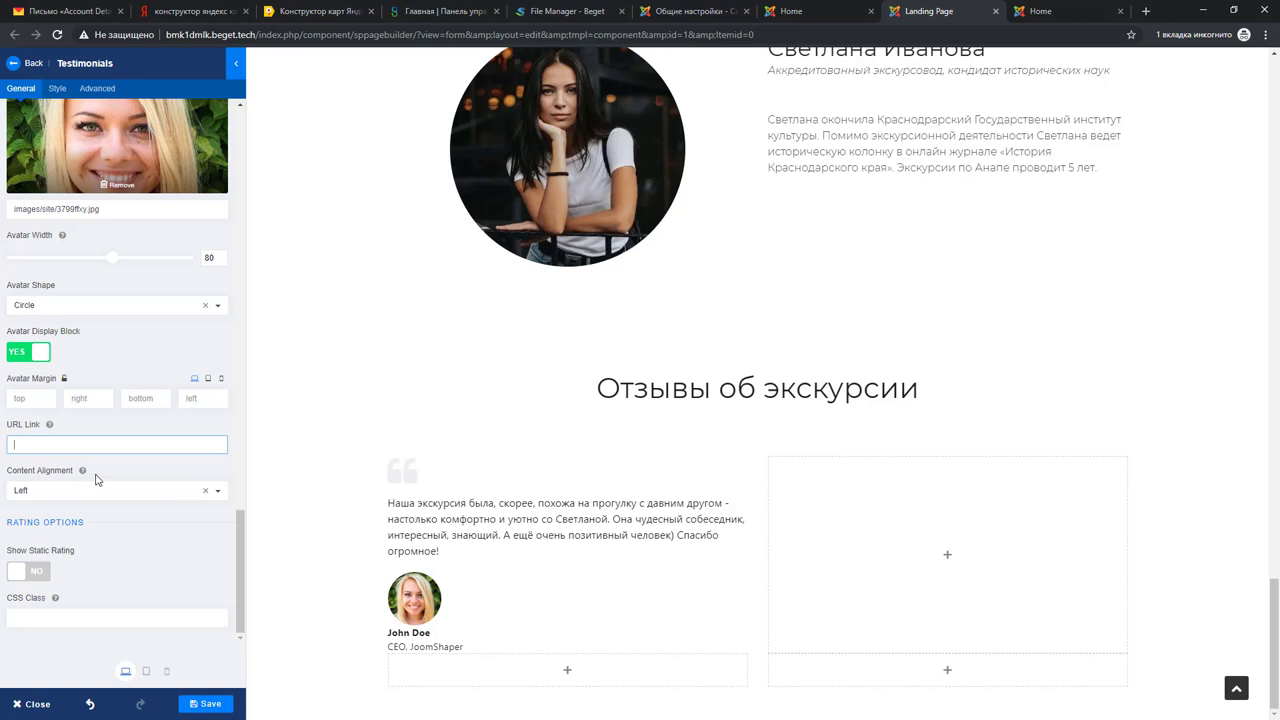
Replace the placeholder client name in the testimonial with the first reviewer's name from the reference site.
scroll(103, 530, up, 2)
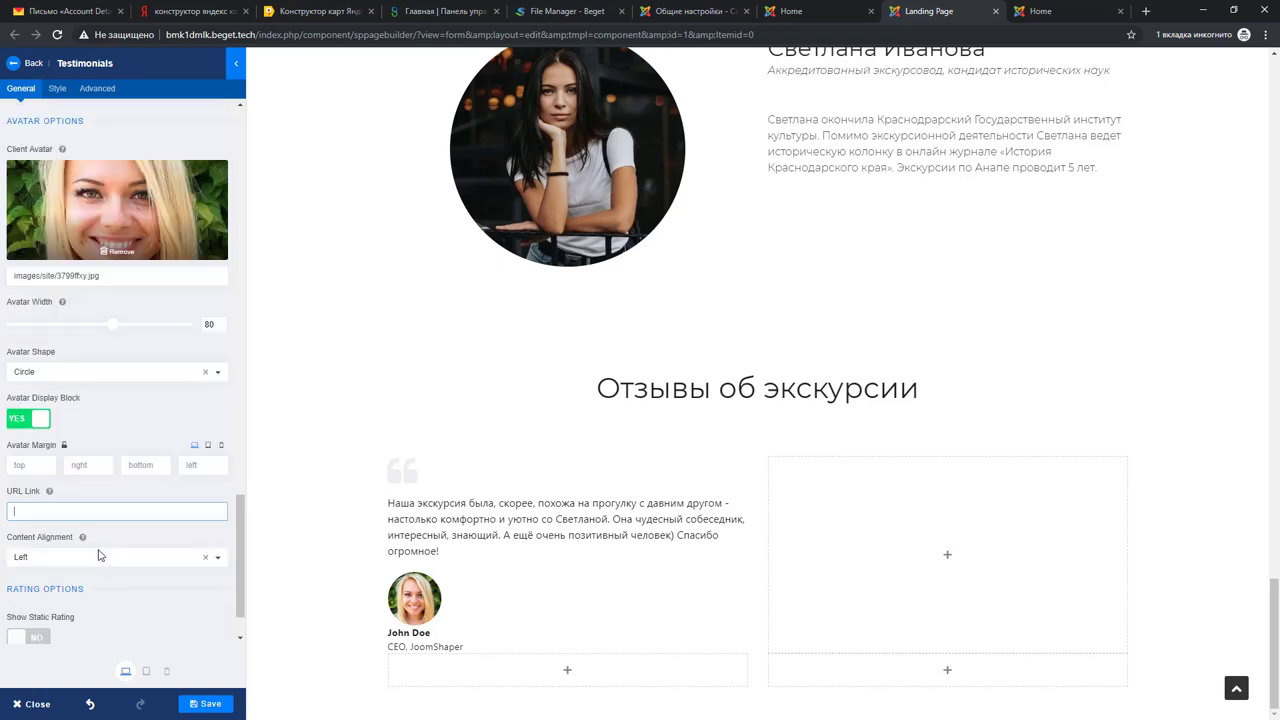
scroll(99, 553, up, 1)
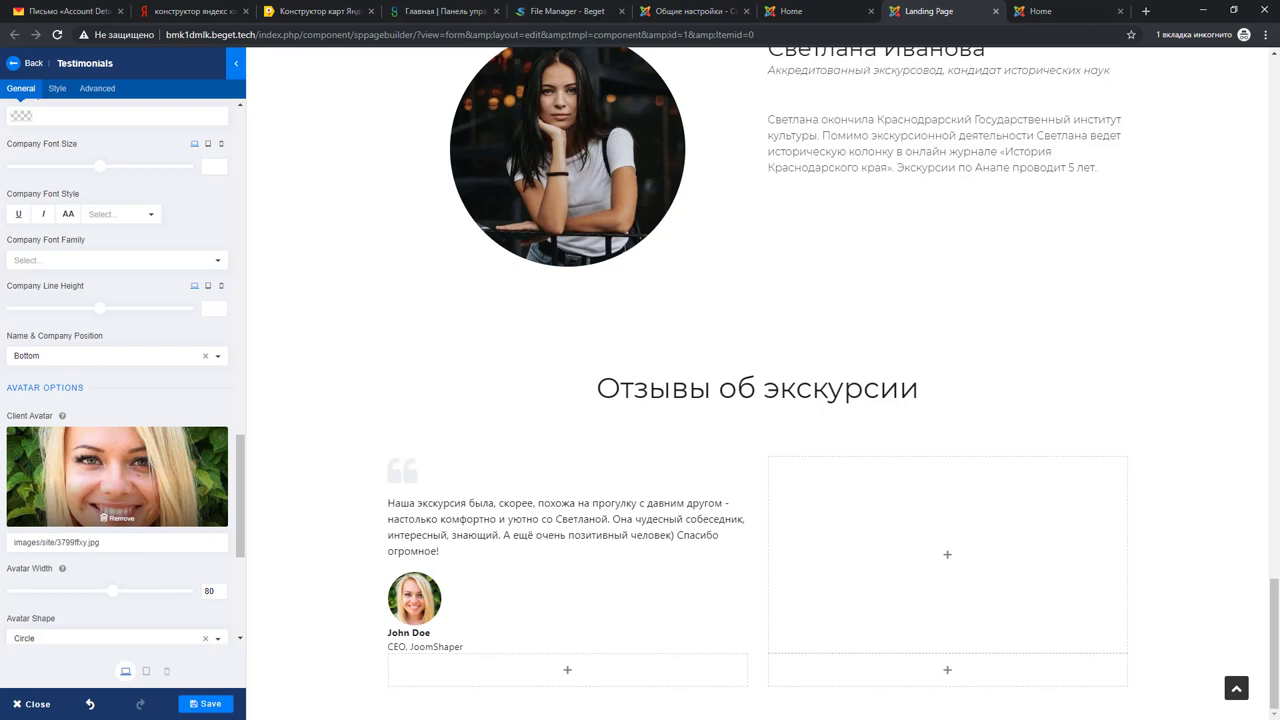
scroll(112, 343, up, 4)
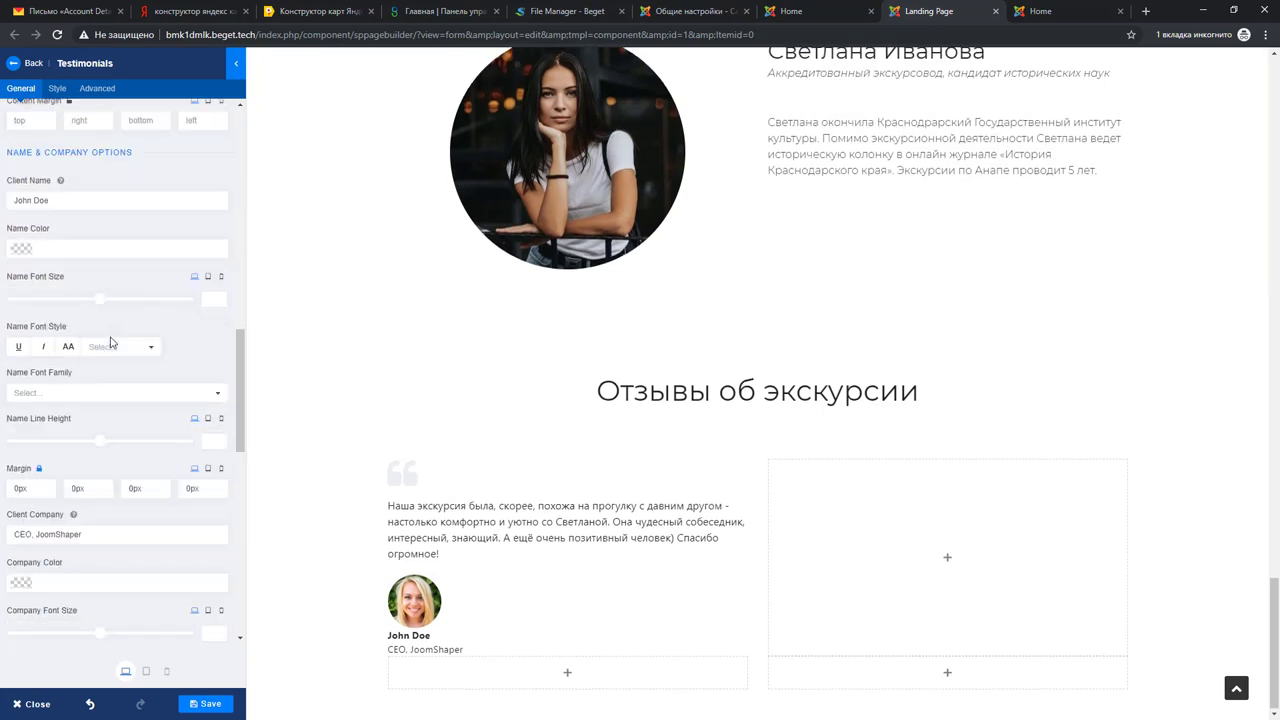
scroll(110, 343, up, 3)
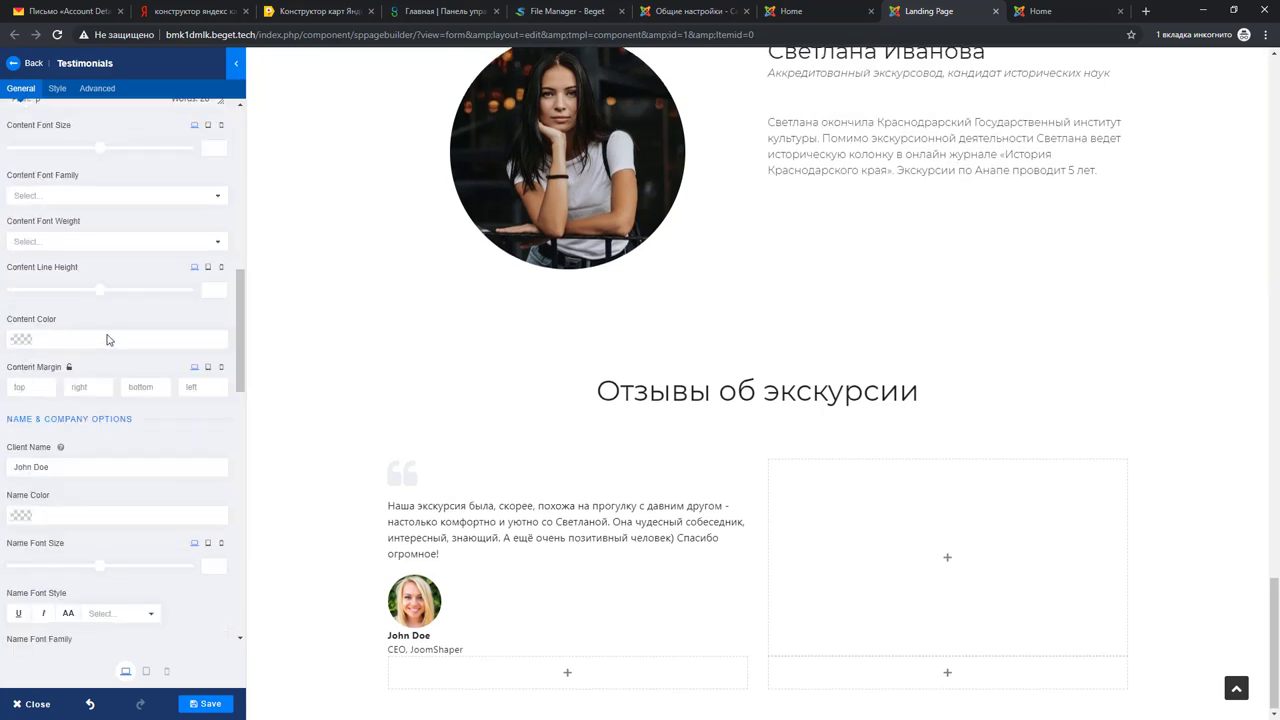
scroll(105, 347, up, 1)
scroll(108, 347, up, 5)
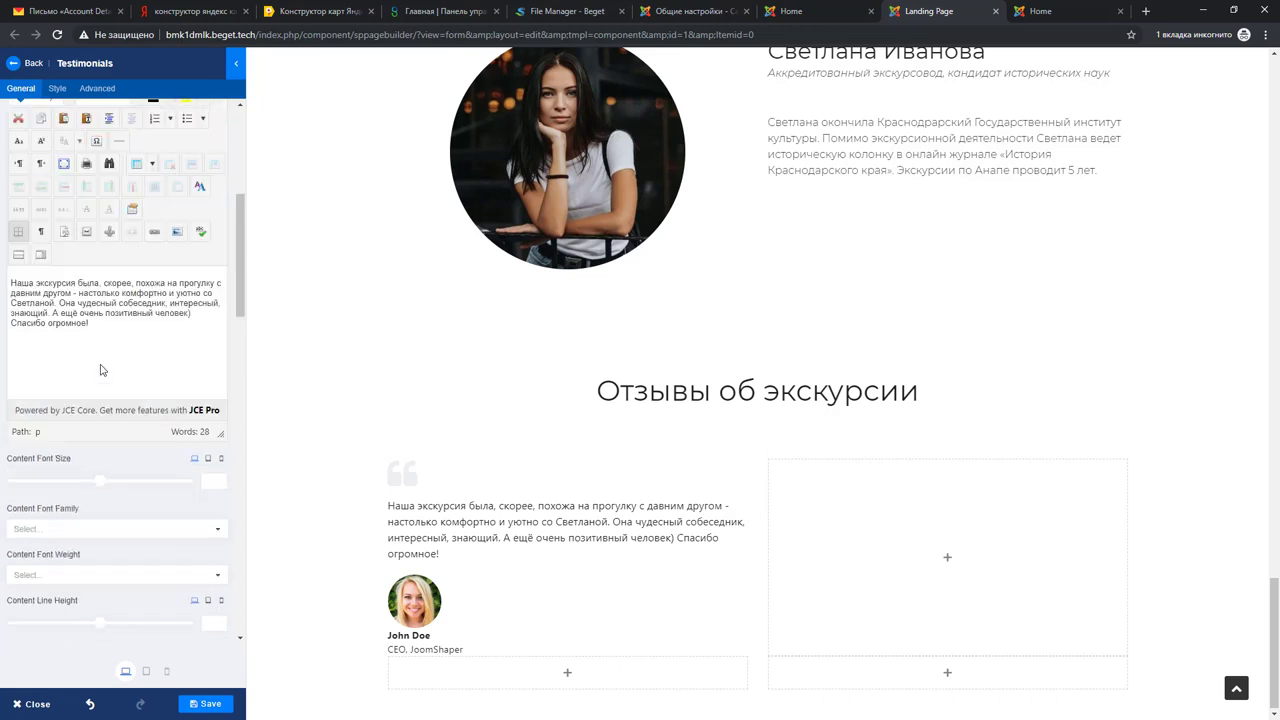
scroll(98, 366, down, 5)
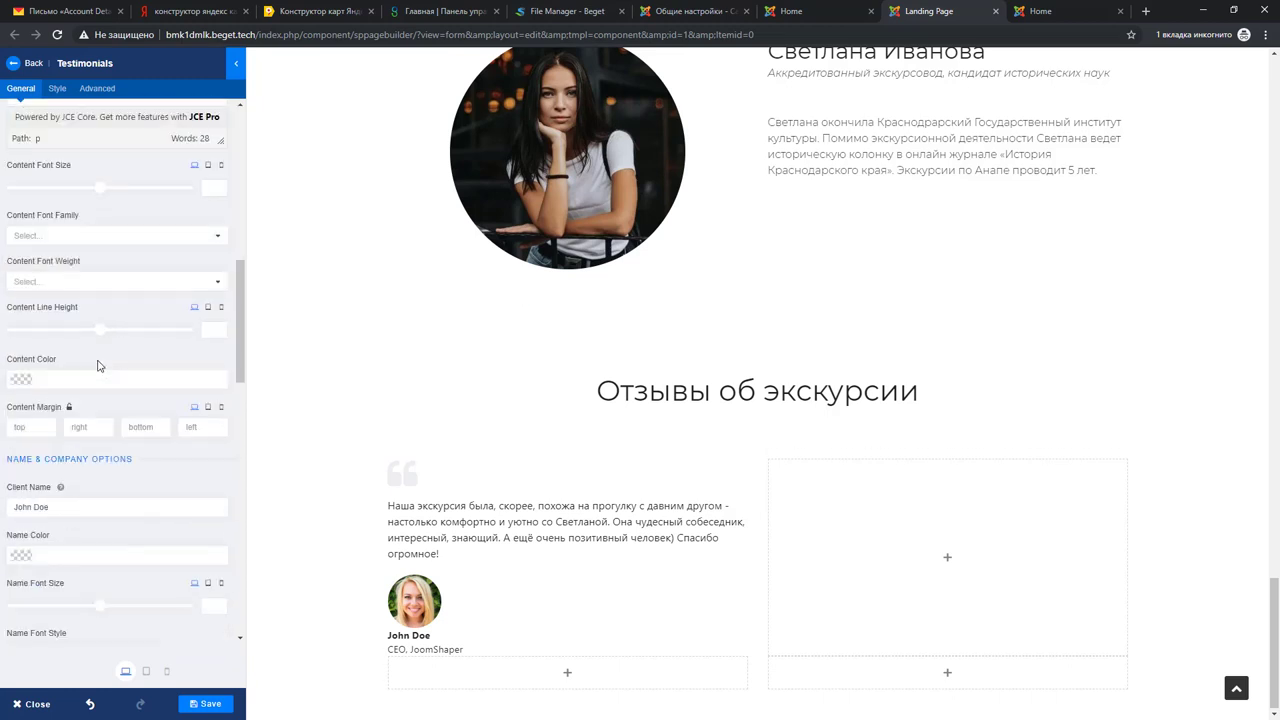
scroll(101, 366, down, 1)
drag(93, 374, 11, 374)
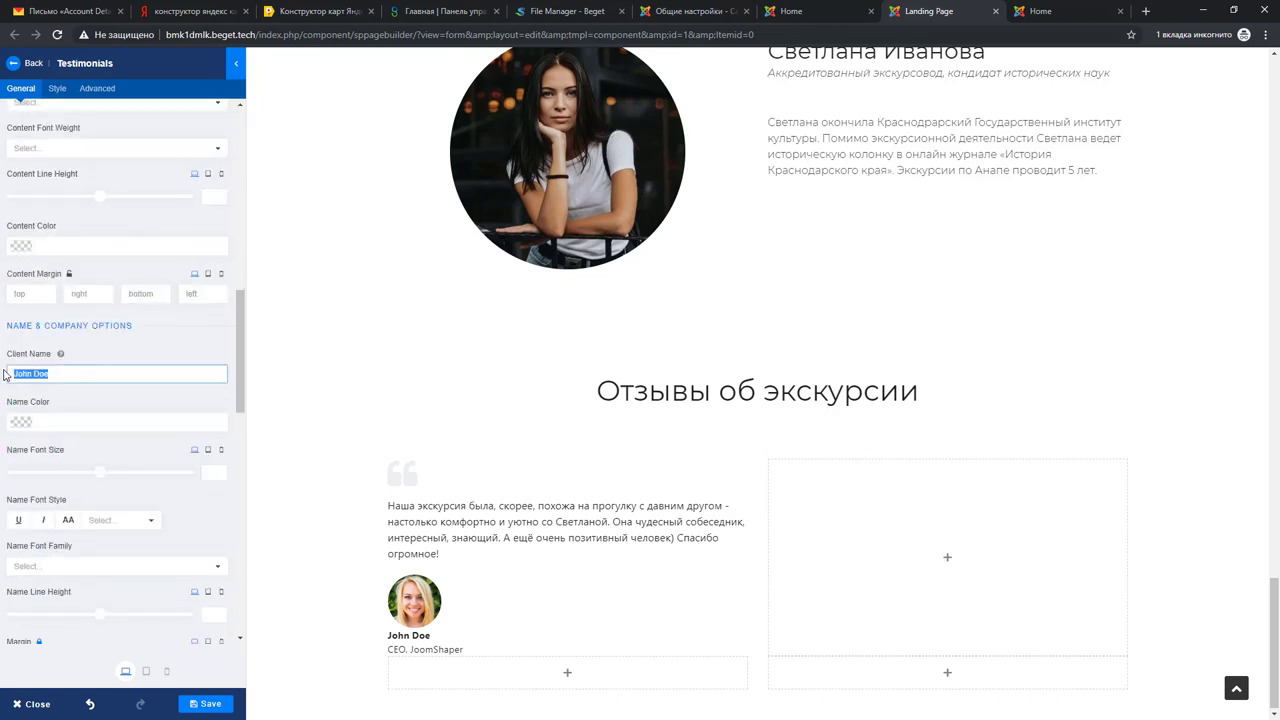
key(BackSpace)
click(1050, 12)
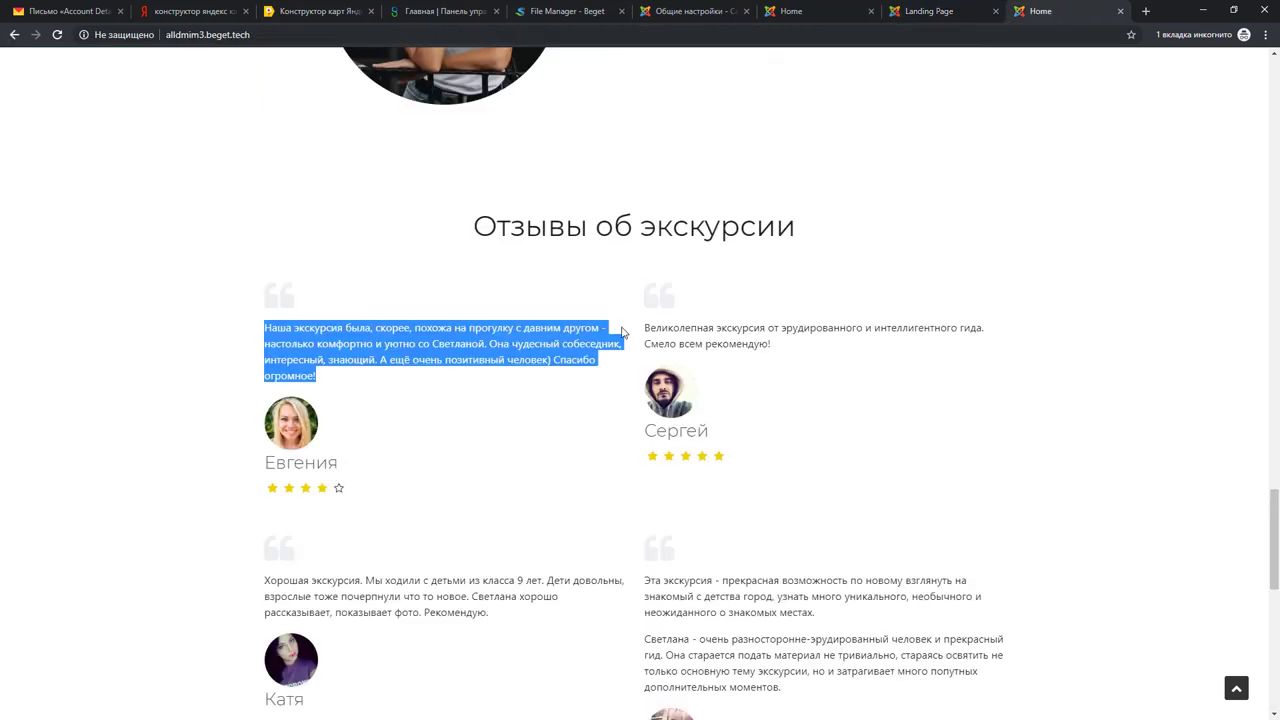
click(362, 472)
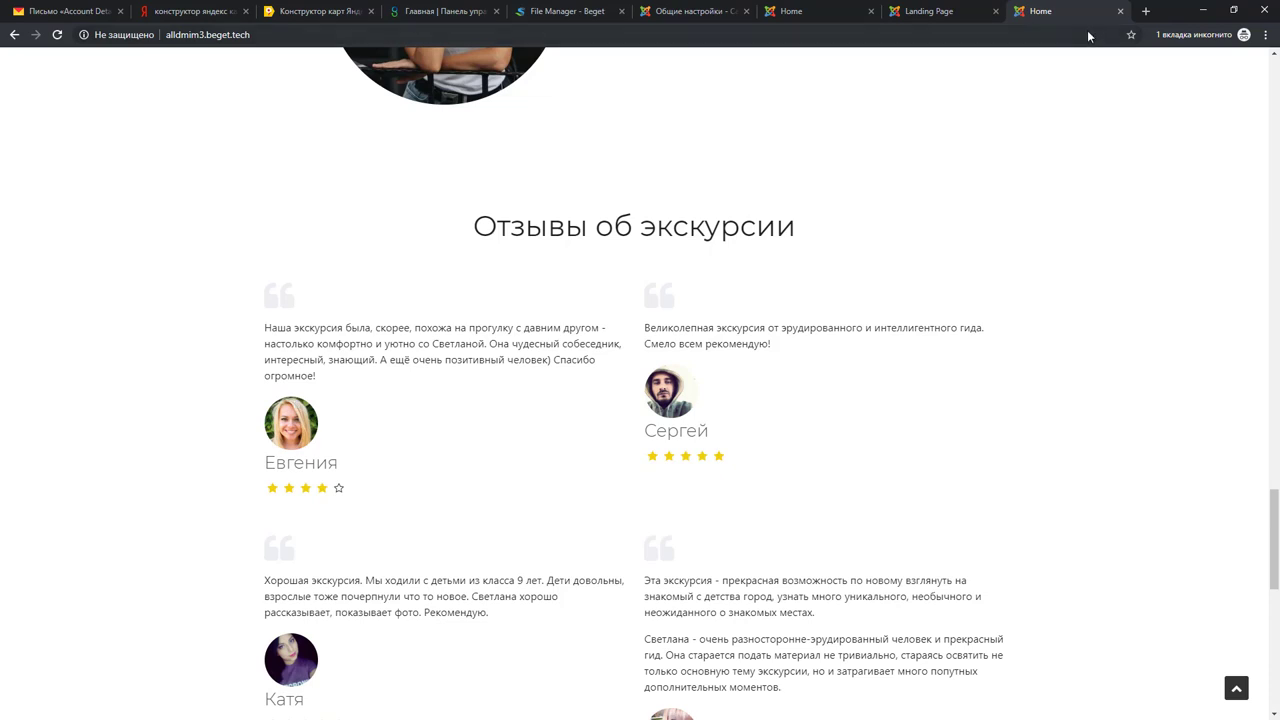
click(942, 12)
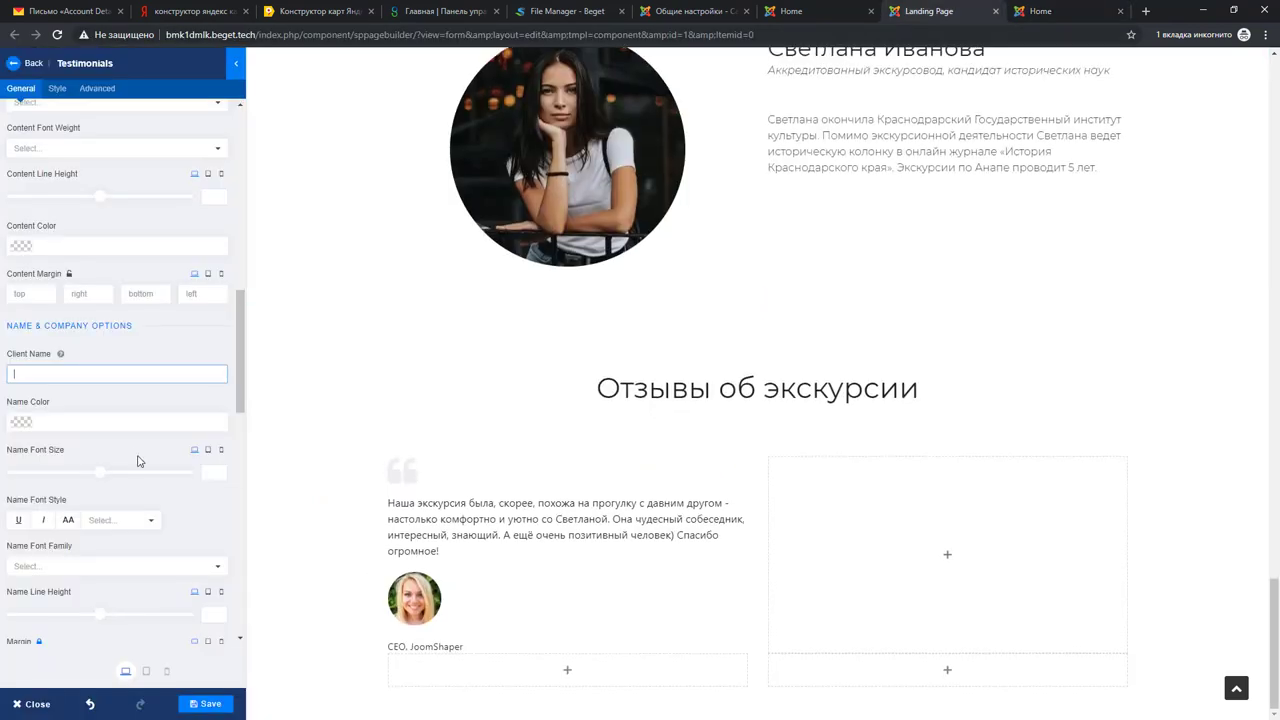
click(101, 378)
text(Евгения)
Set the client name's color to #525252 and its font size to 26.
scroll(108, 396, down, 1)
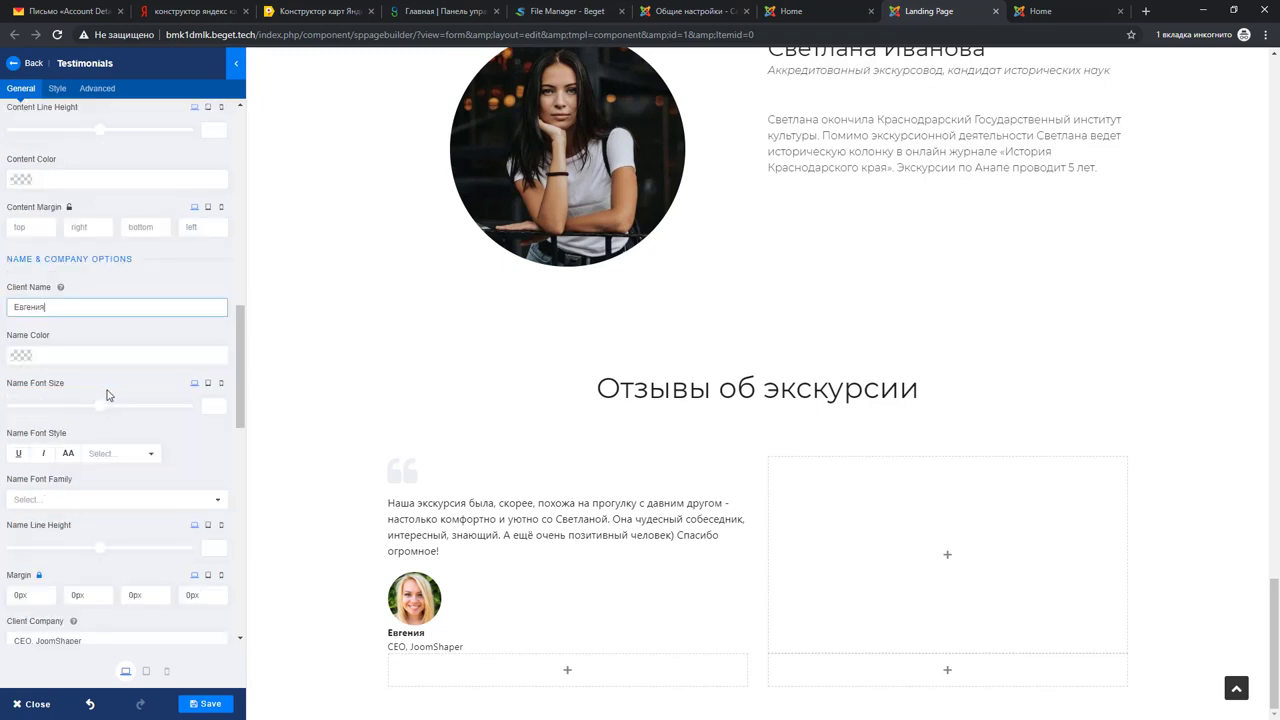
click(91, 358)
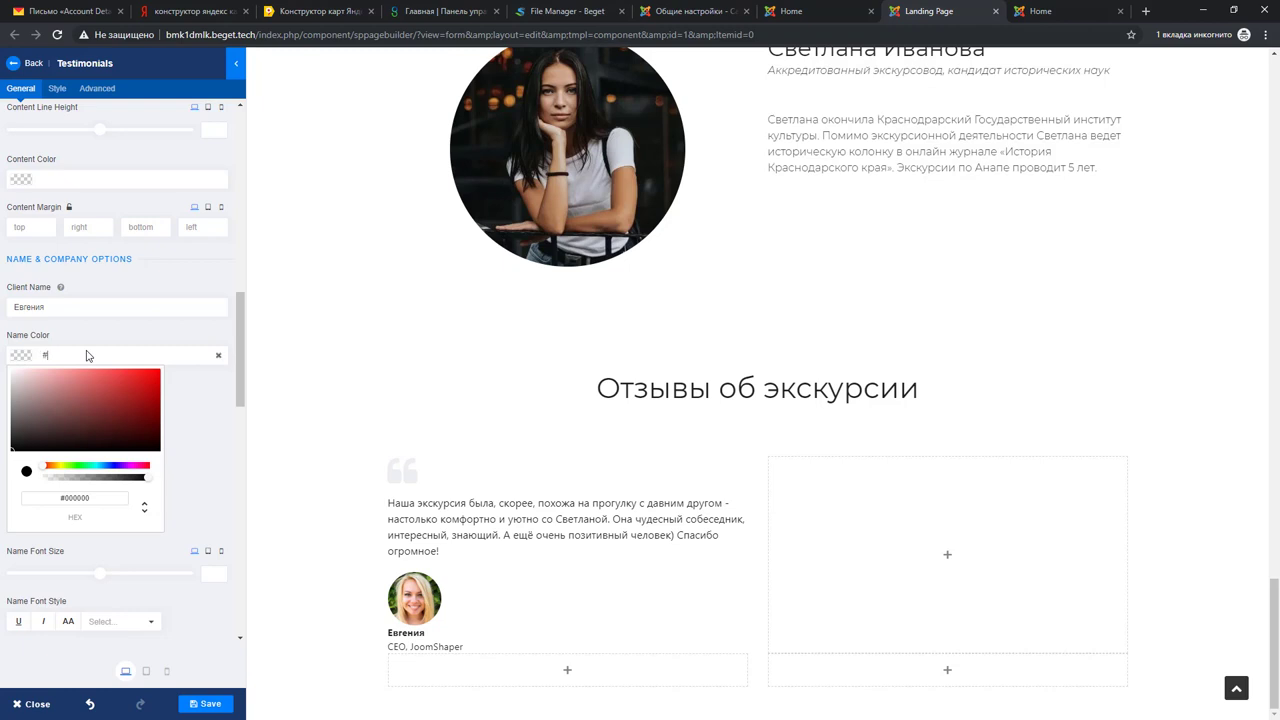
text(#525252)
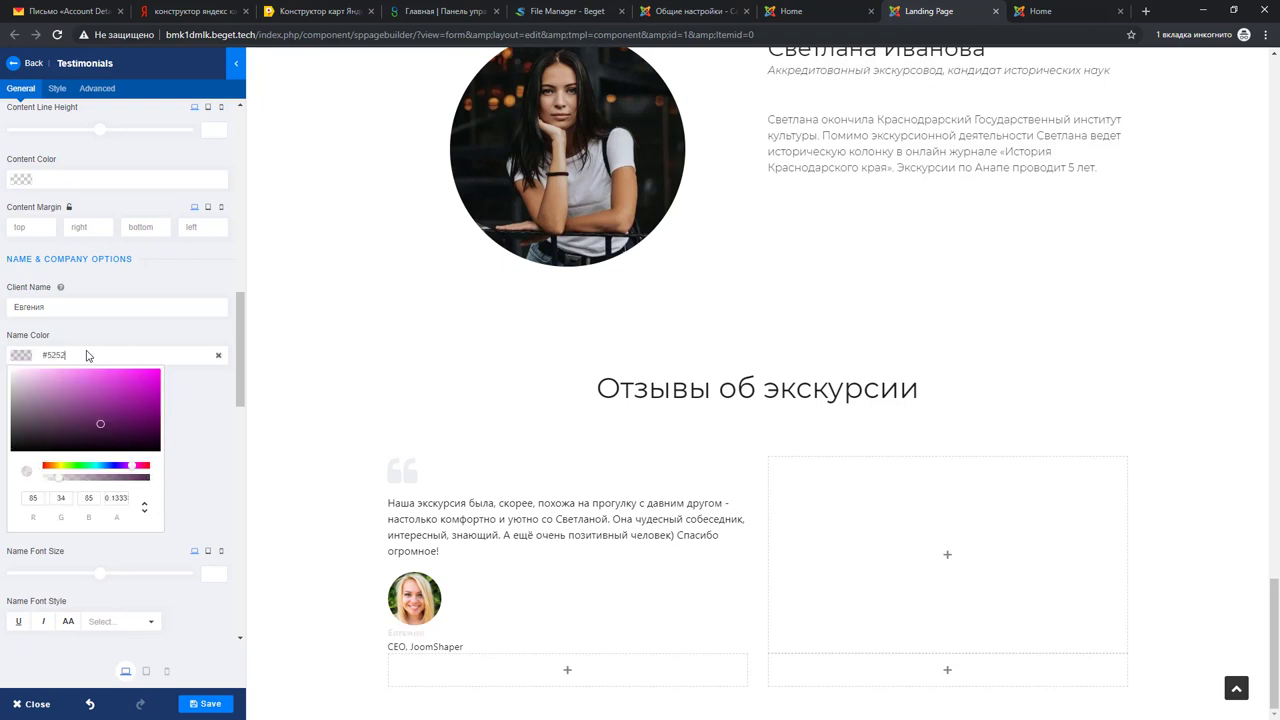
click(210, 408)
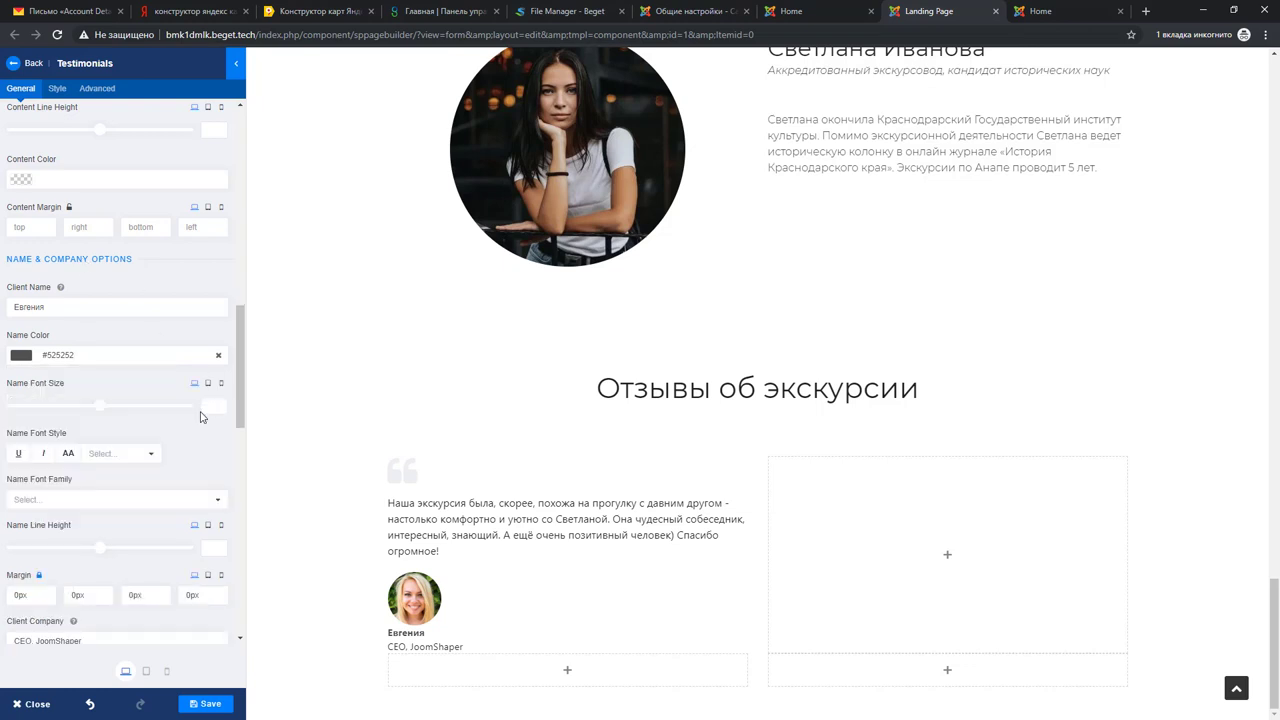
click(101, 413)
double_click(209, 407)
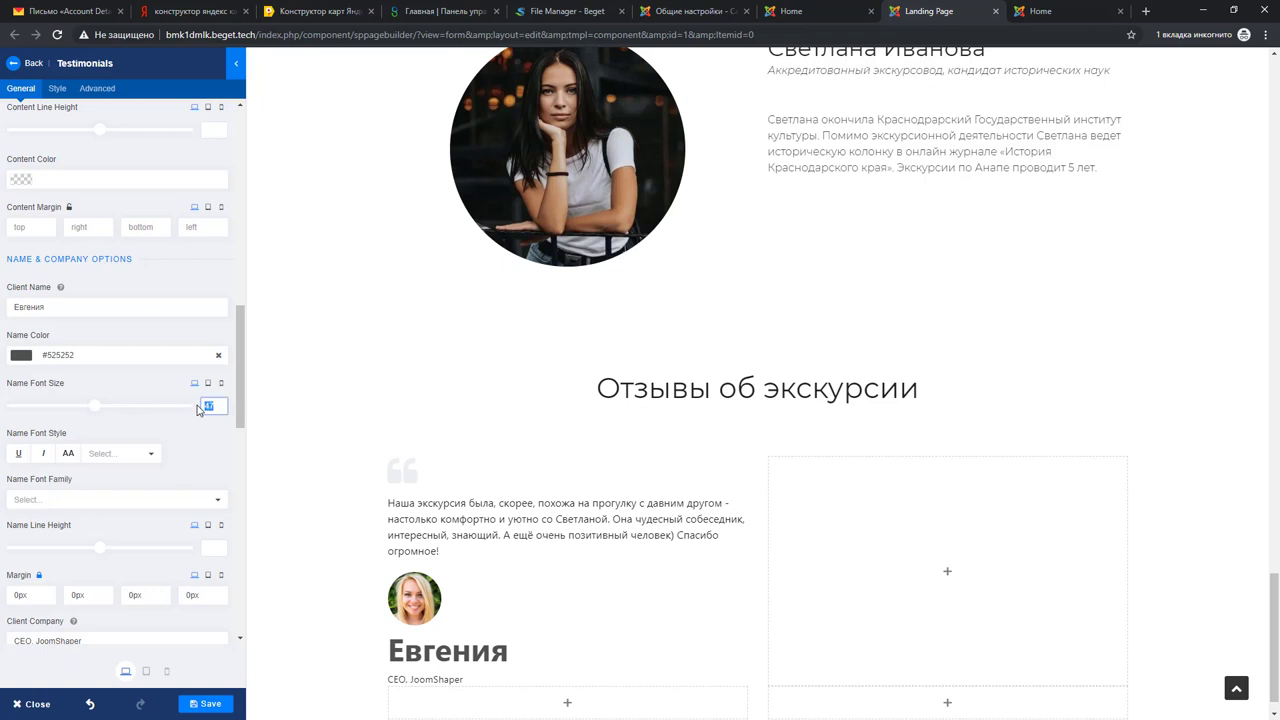
text(28)
Set the client name's font style to Light and its font family to Montserrat.
scroll(110, 387, down, 1)
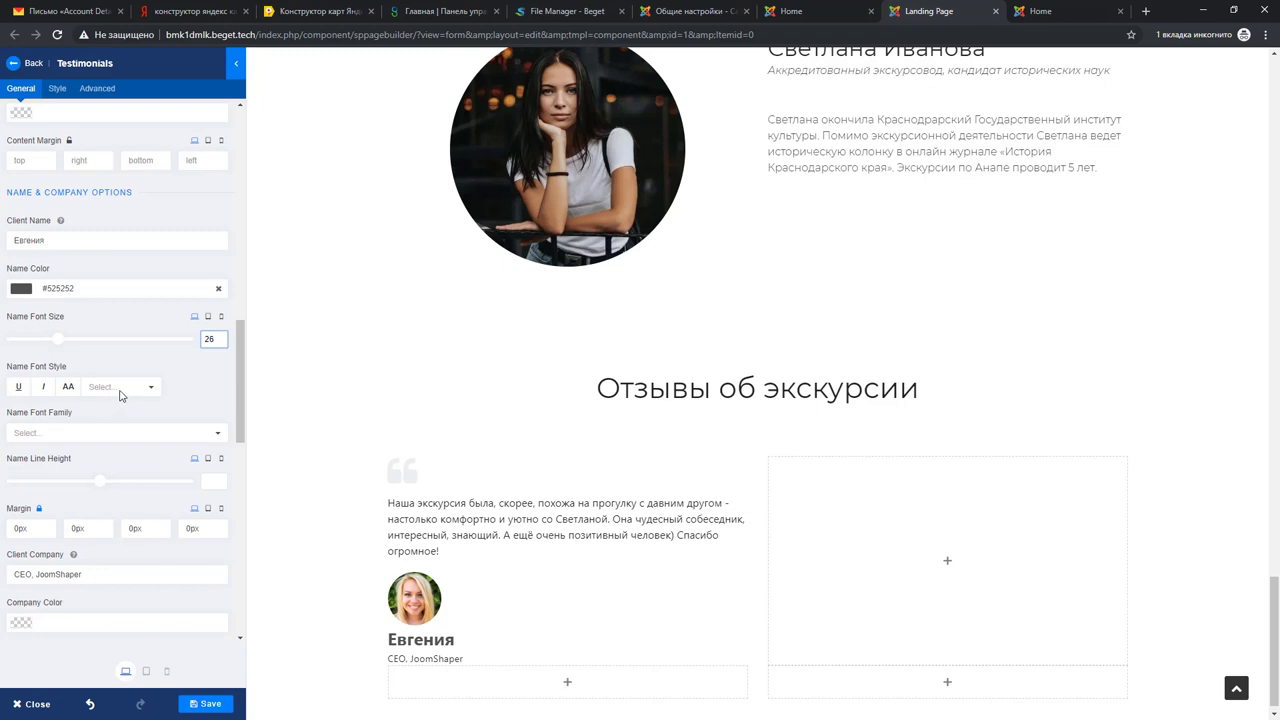
click(104, 390)
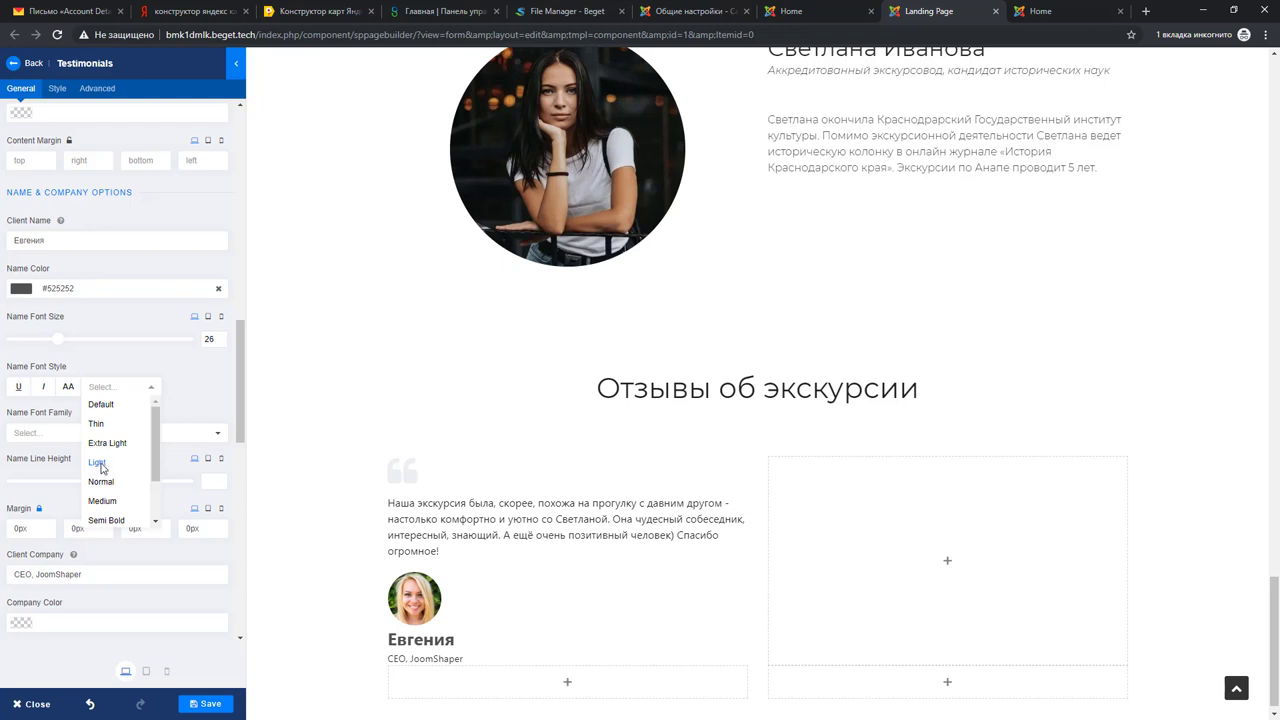
click(100, 464)
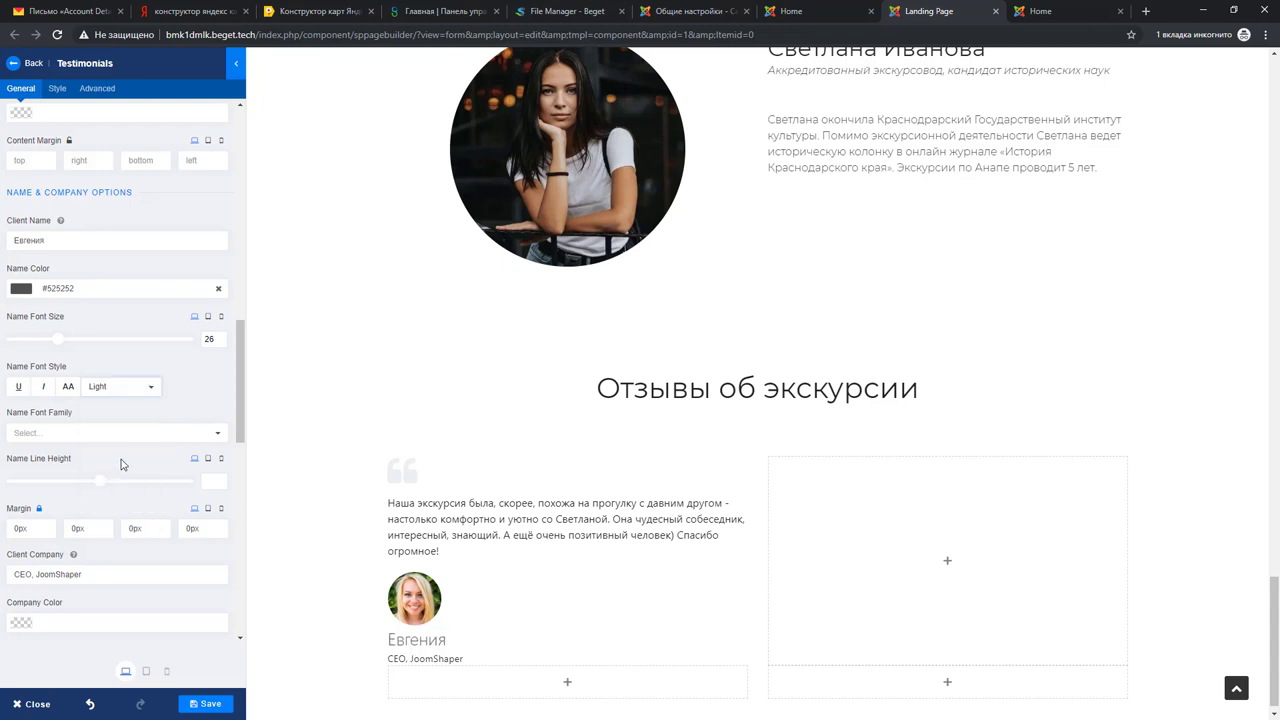
scroll(120, 460, down, 2)
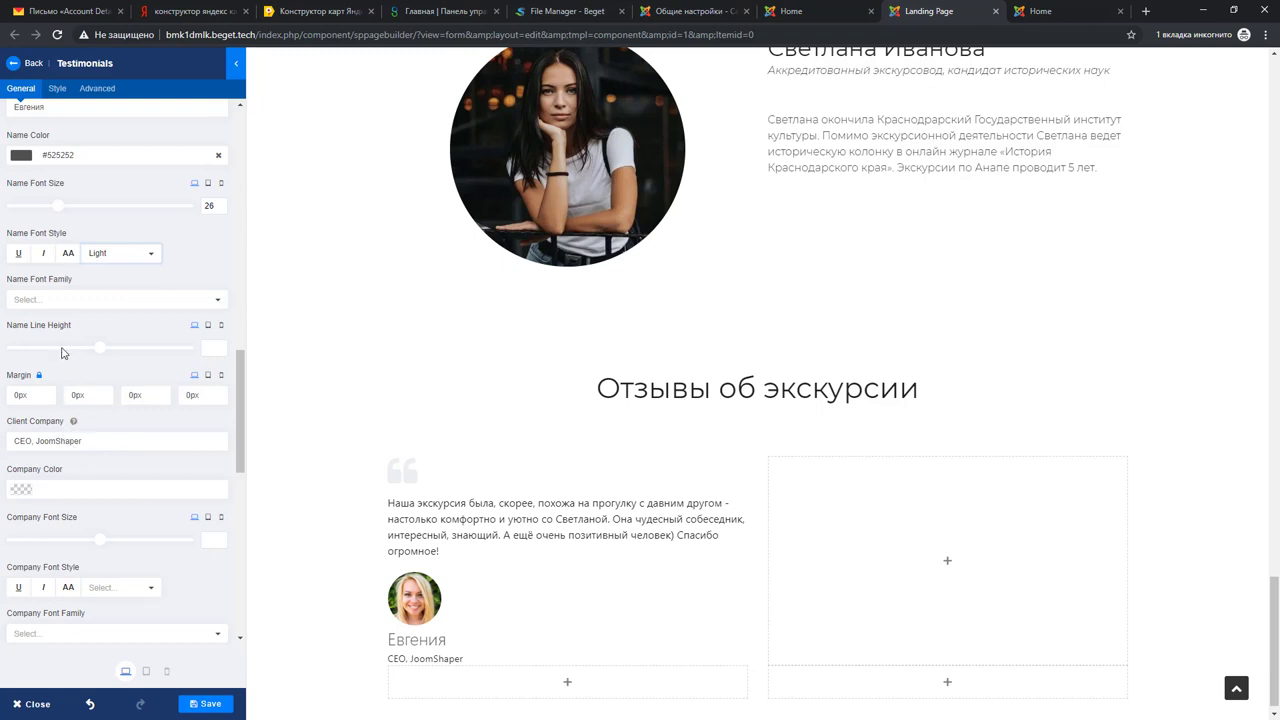
click(57, 302)
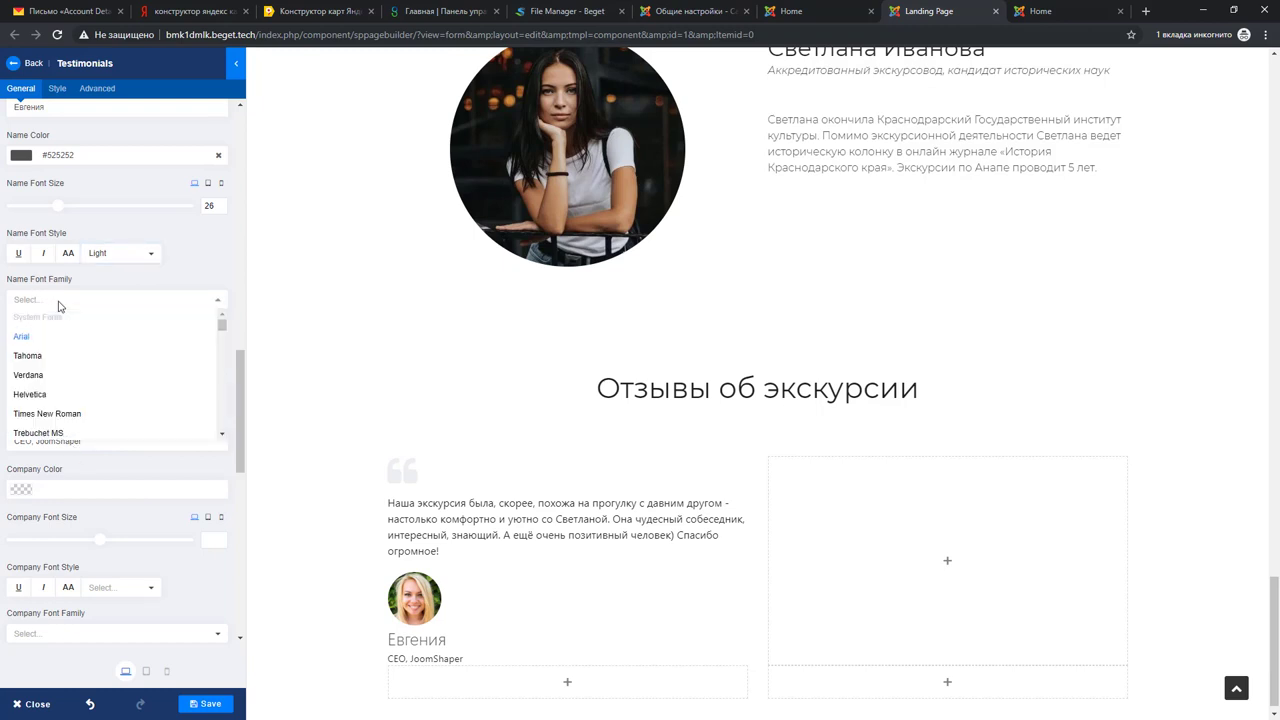
text(monts)
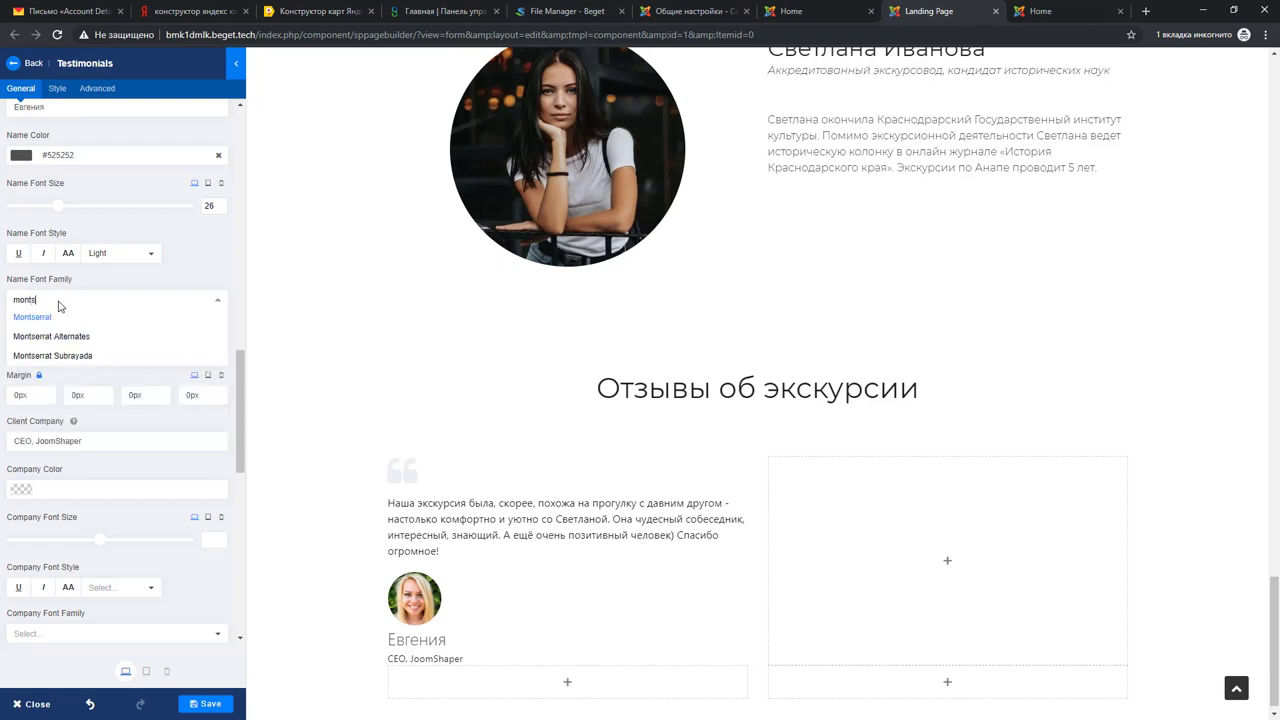
key(Return)
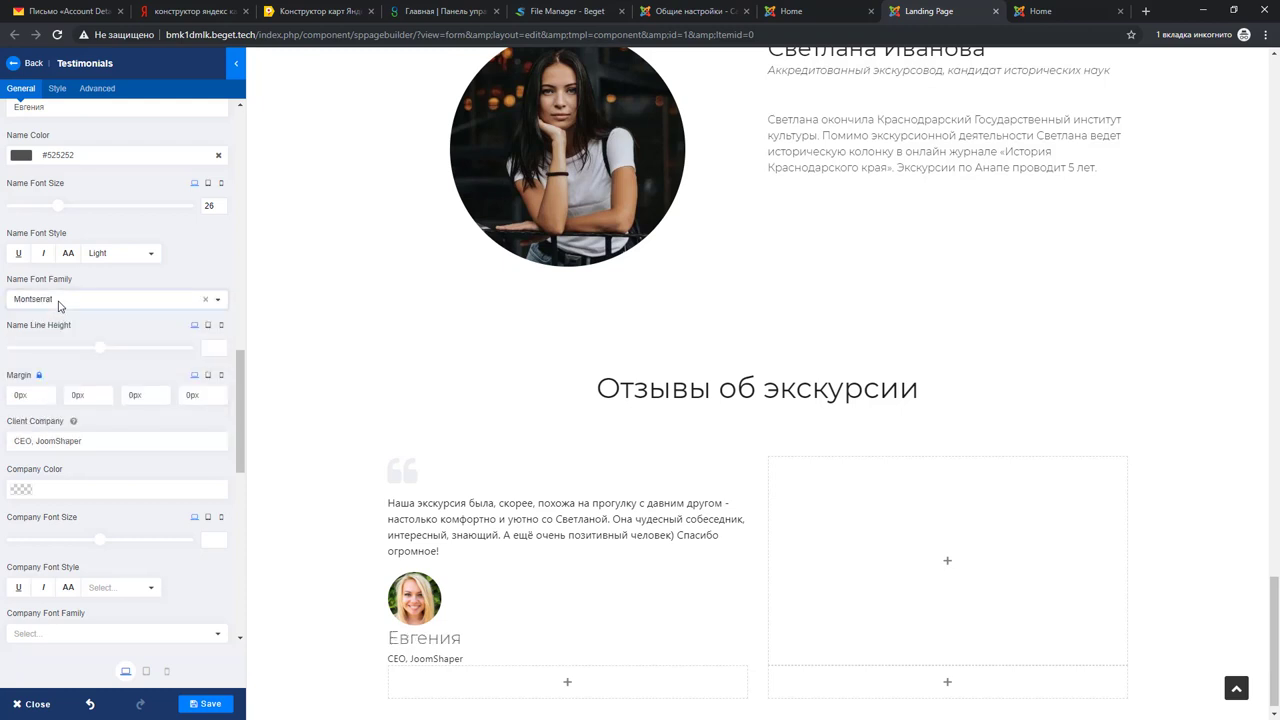
Clear the placeholder client company from the testimonial.
scroll(103, 390, down, 1)
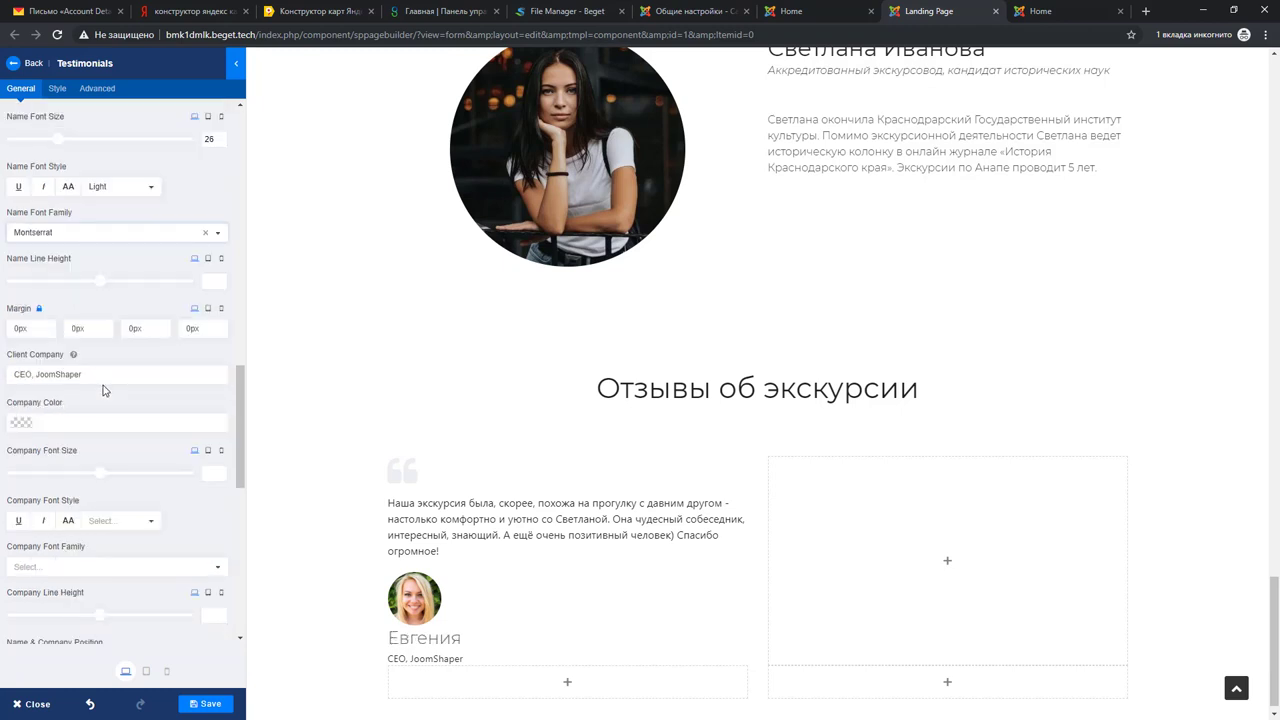
drag(126, 380, 6, 380)
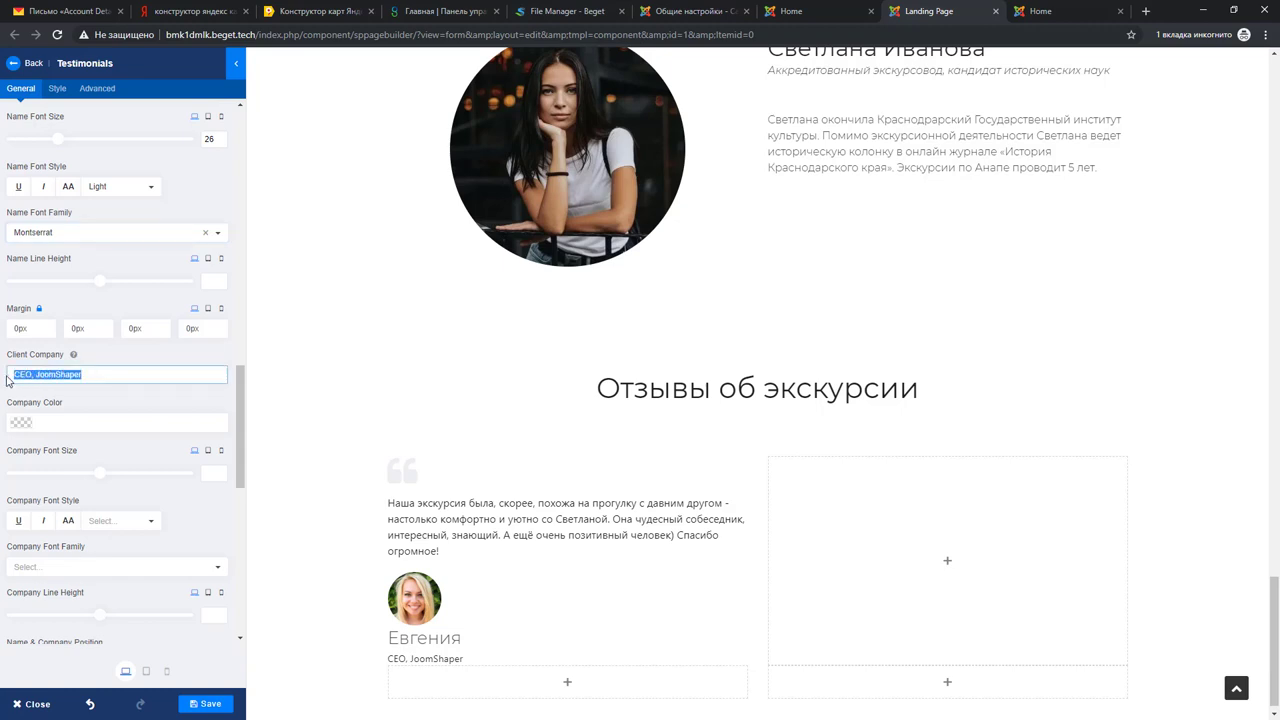
key(BackSpace)
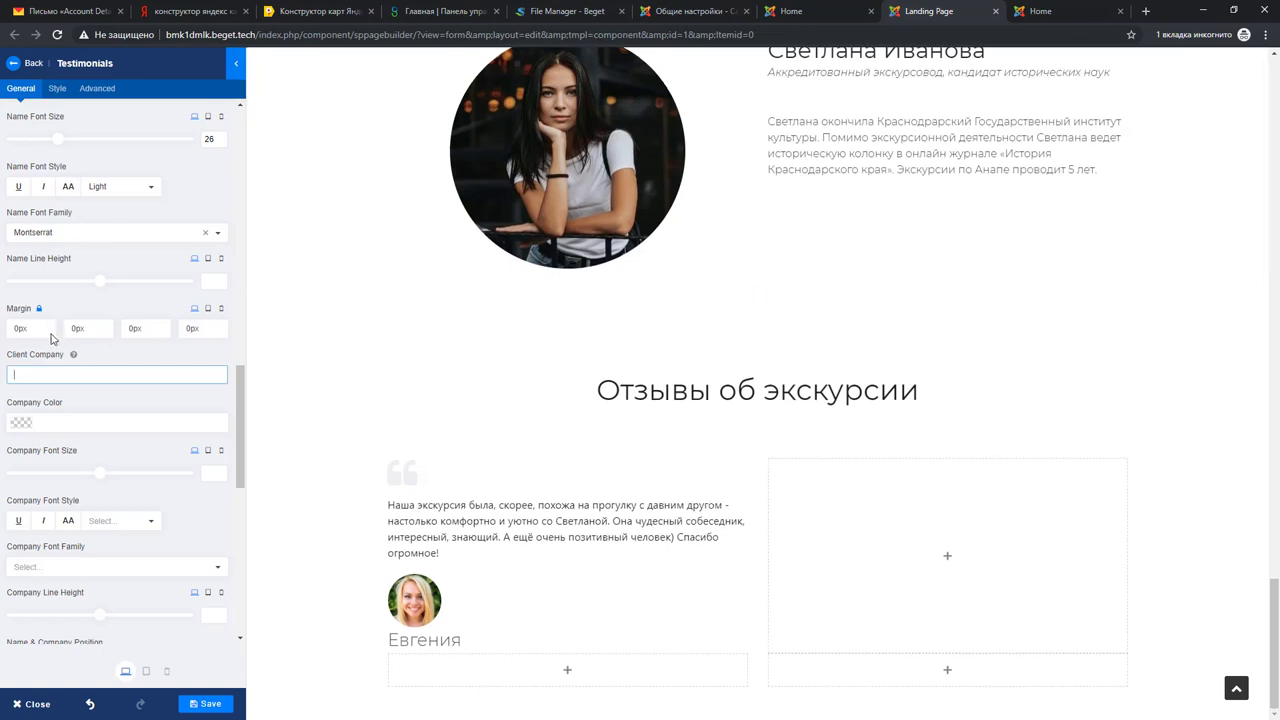
Turn on the testimonial's static rating and set the rating number to 4.
scroll(68, 390, up, 3)
scroll(68, 390, down, 10)
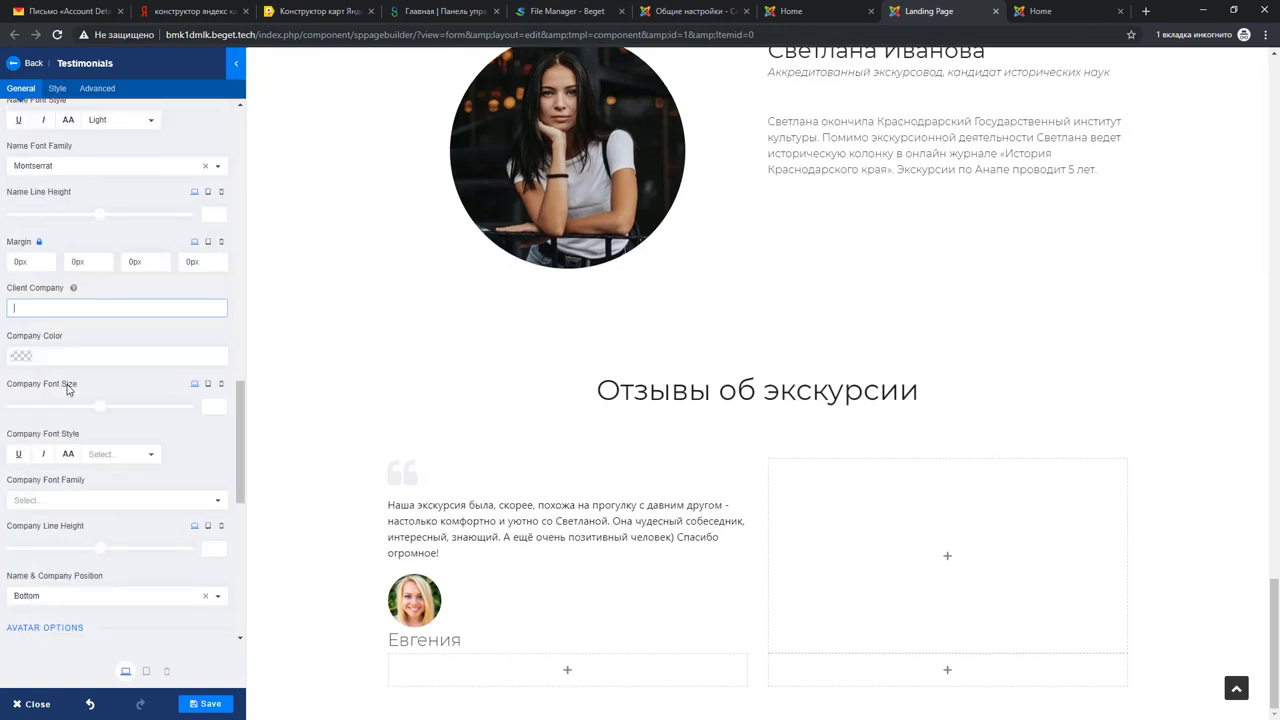
scroll(110, 378, down, 2)
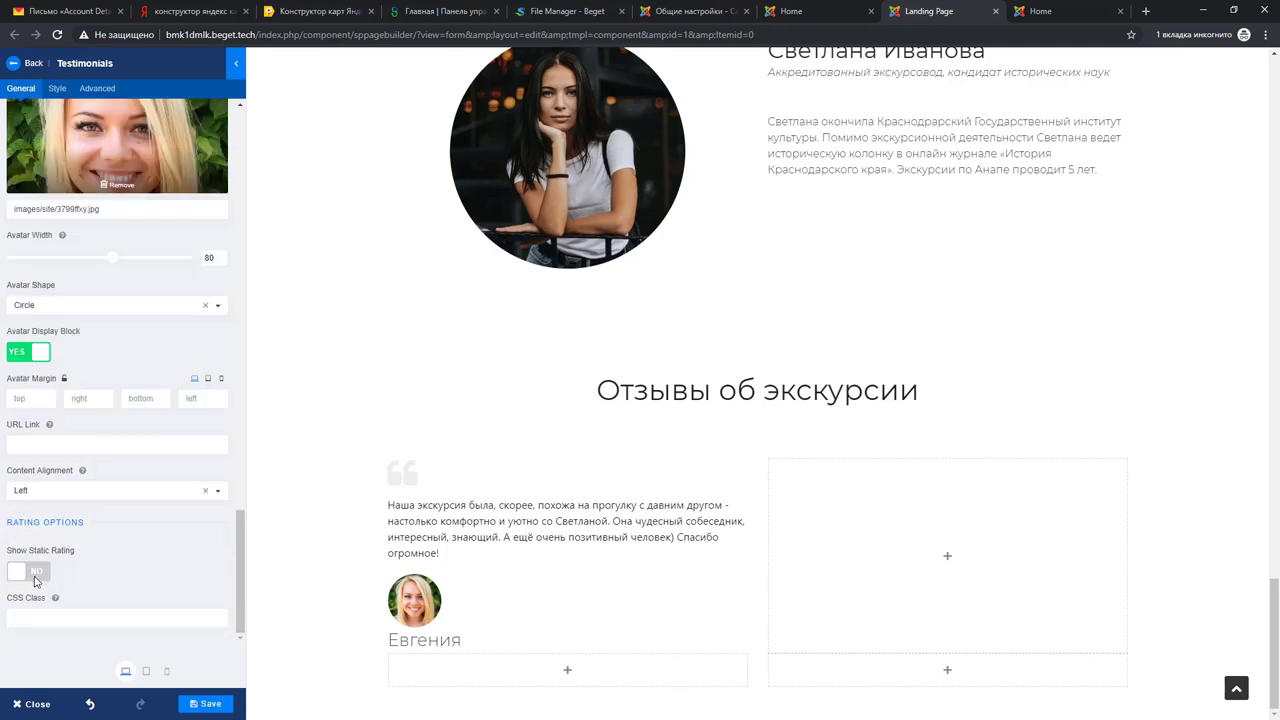
click(33, 572)
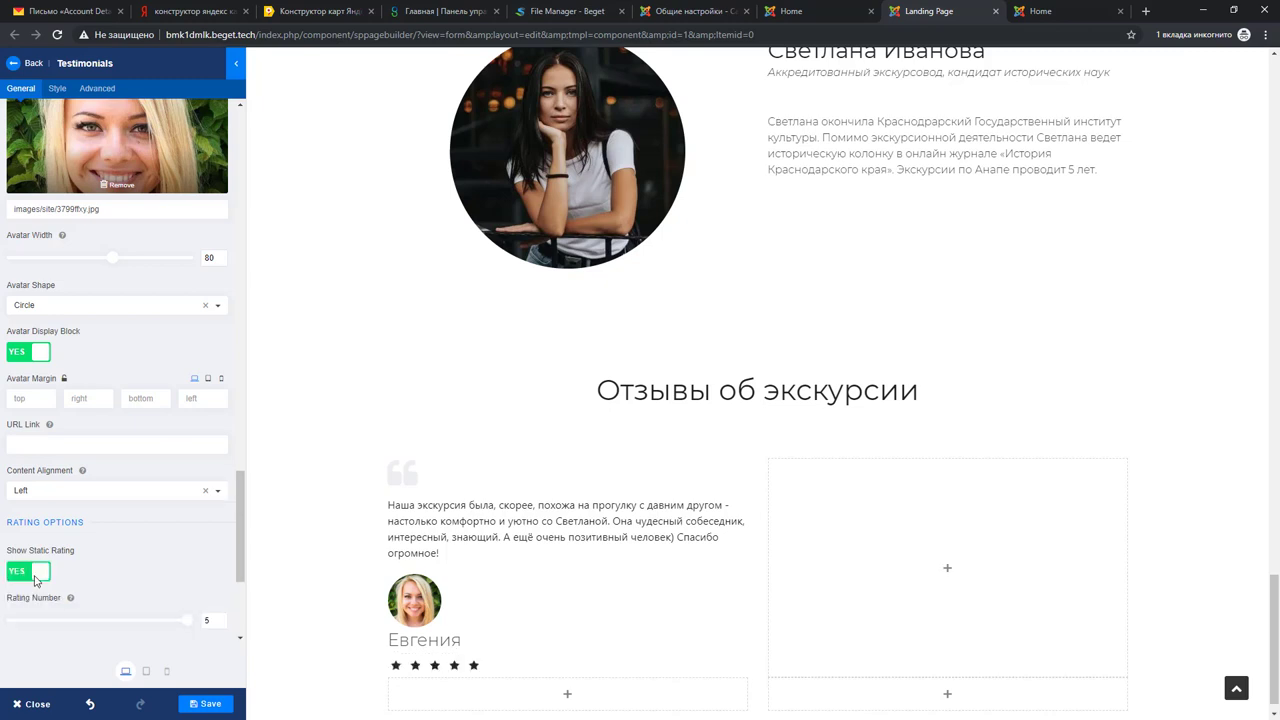
scroll(136, 507, down, 1)
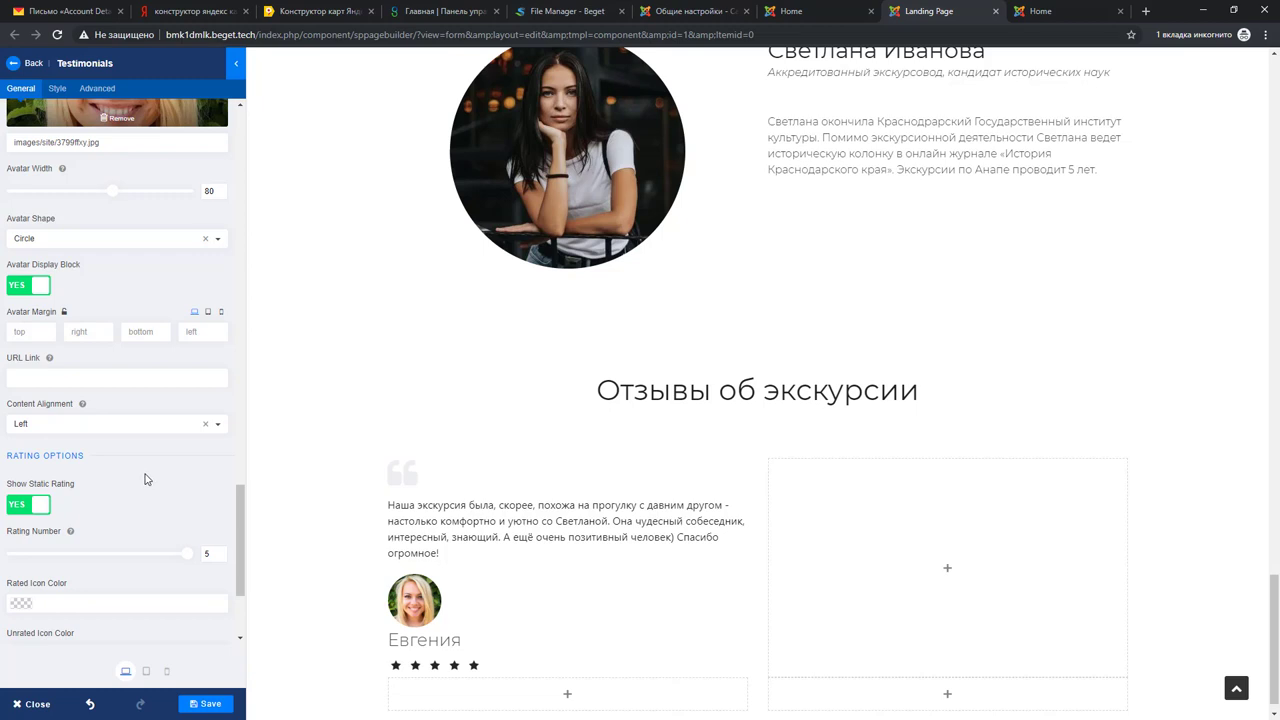
scroll(146, 478, down, 1)
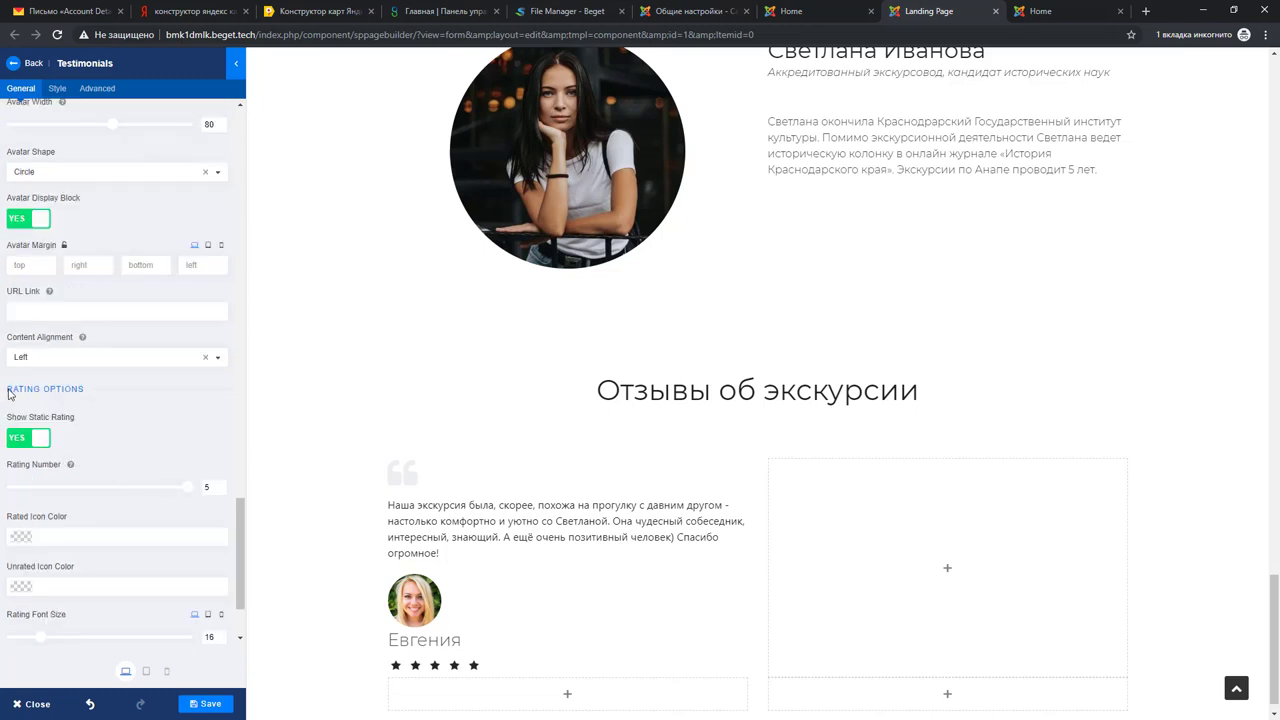
drag(8, 394, 108, 397)
click(38, 441)
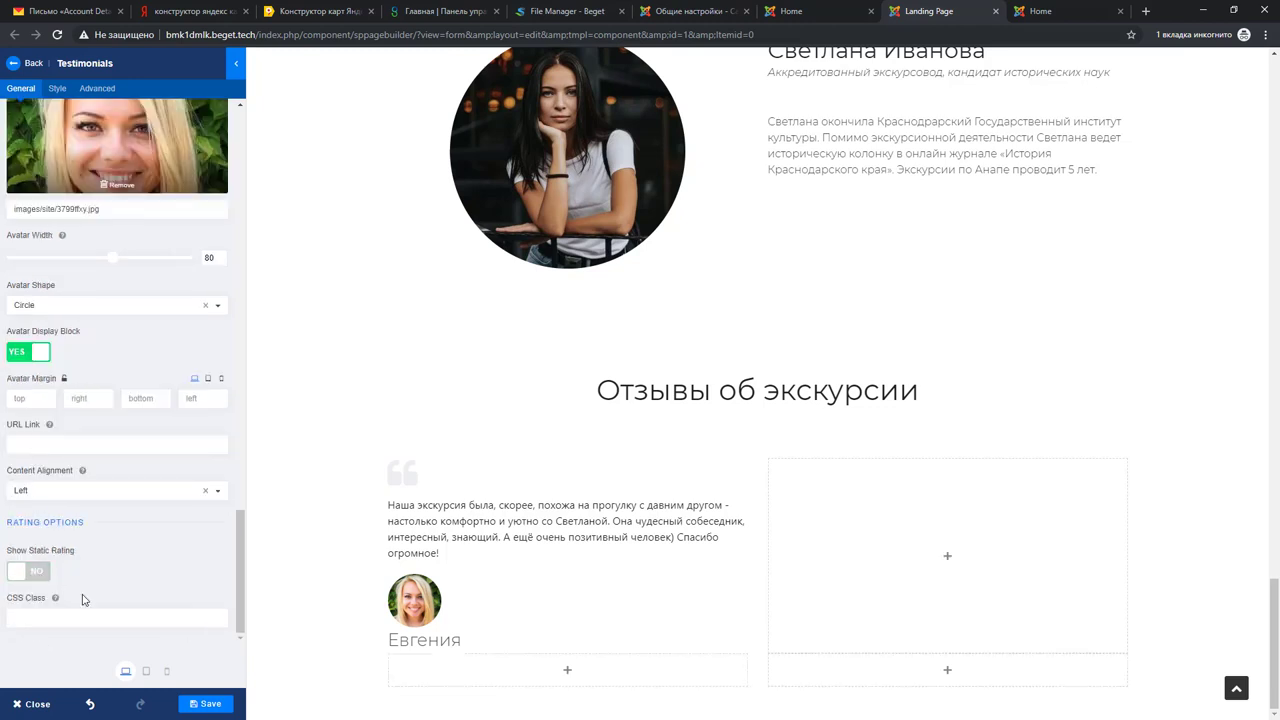
click(30, 575)
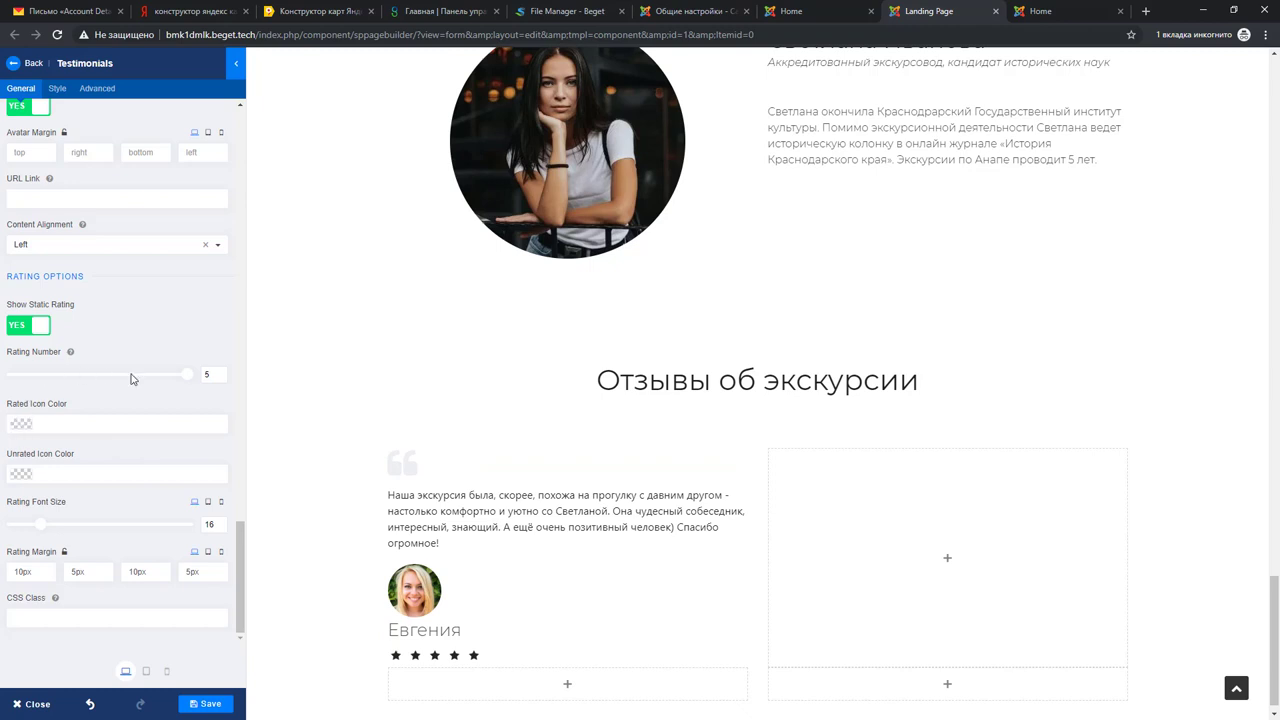
drag(185, 378, 92, 377)
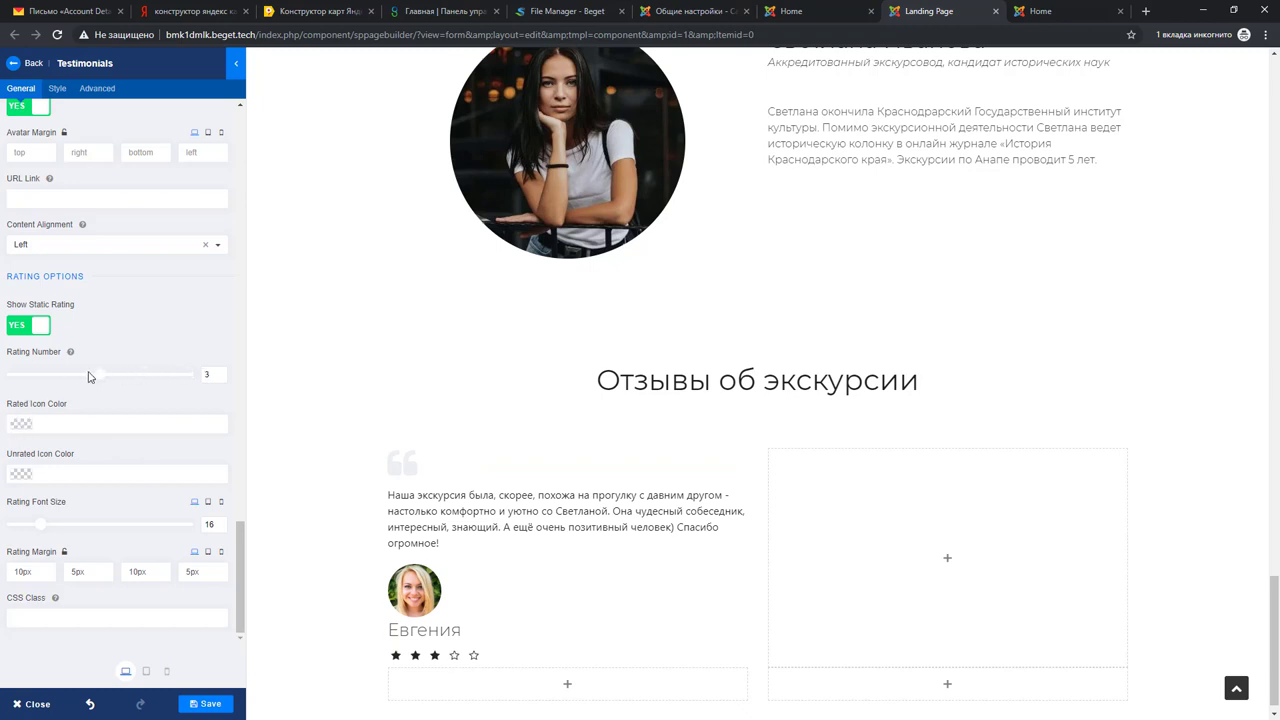
click(150, 380)
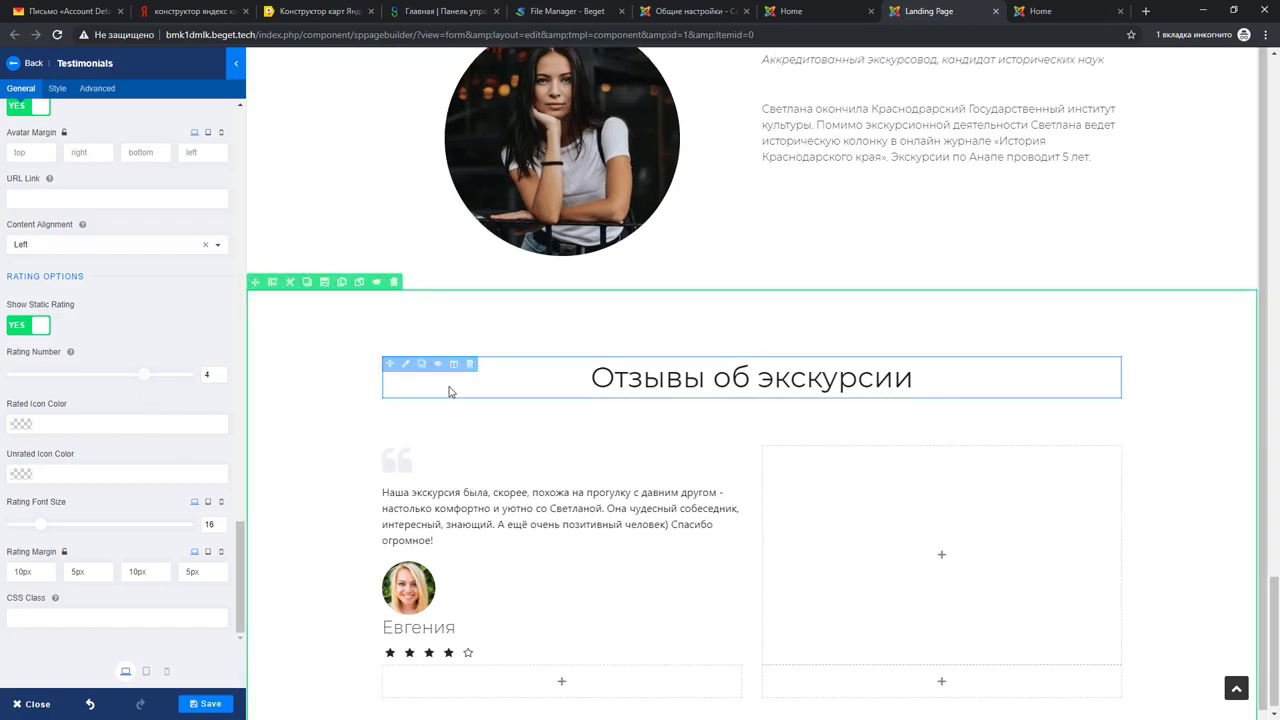
Set the testimonial rating's rated icon color to #efcf08.
scroll(572, 594, up, 4)
scroll(572, 594, up, 12)
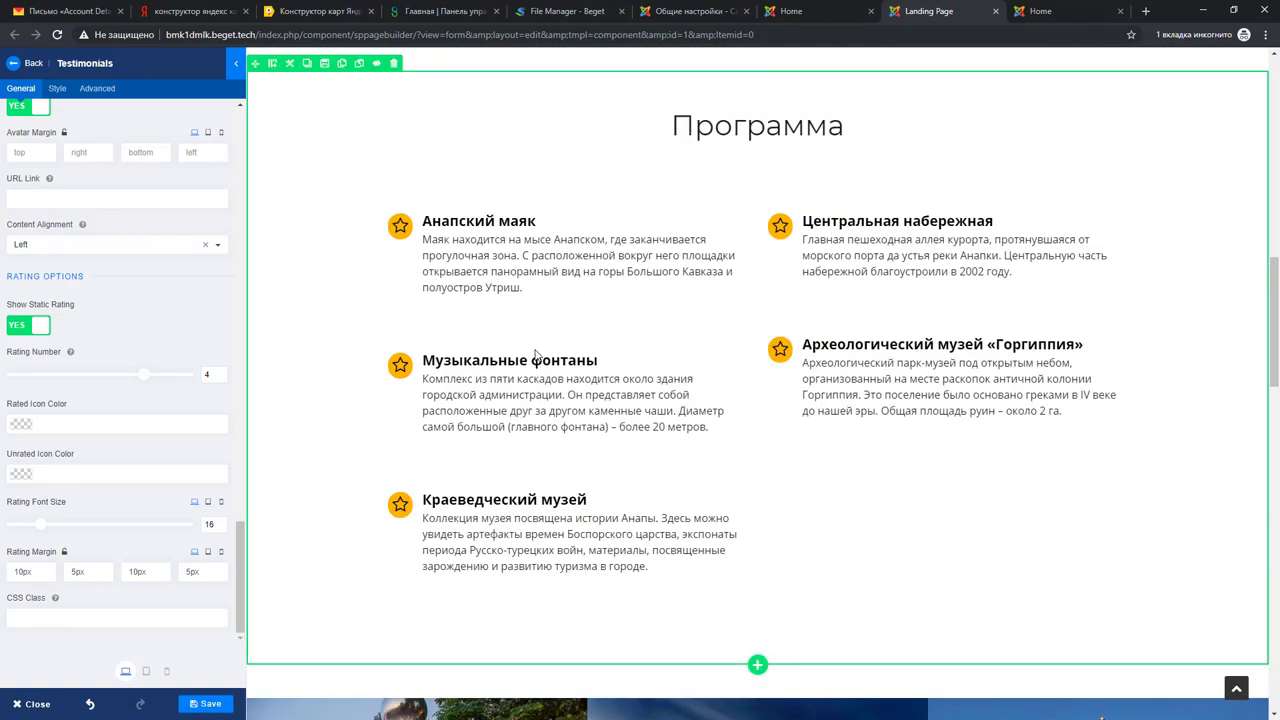
scroll(535, 355, up, 7)
scroll(515, 457, down, 7)
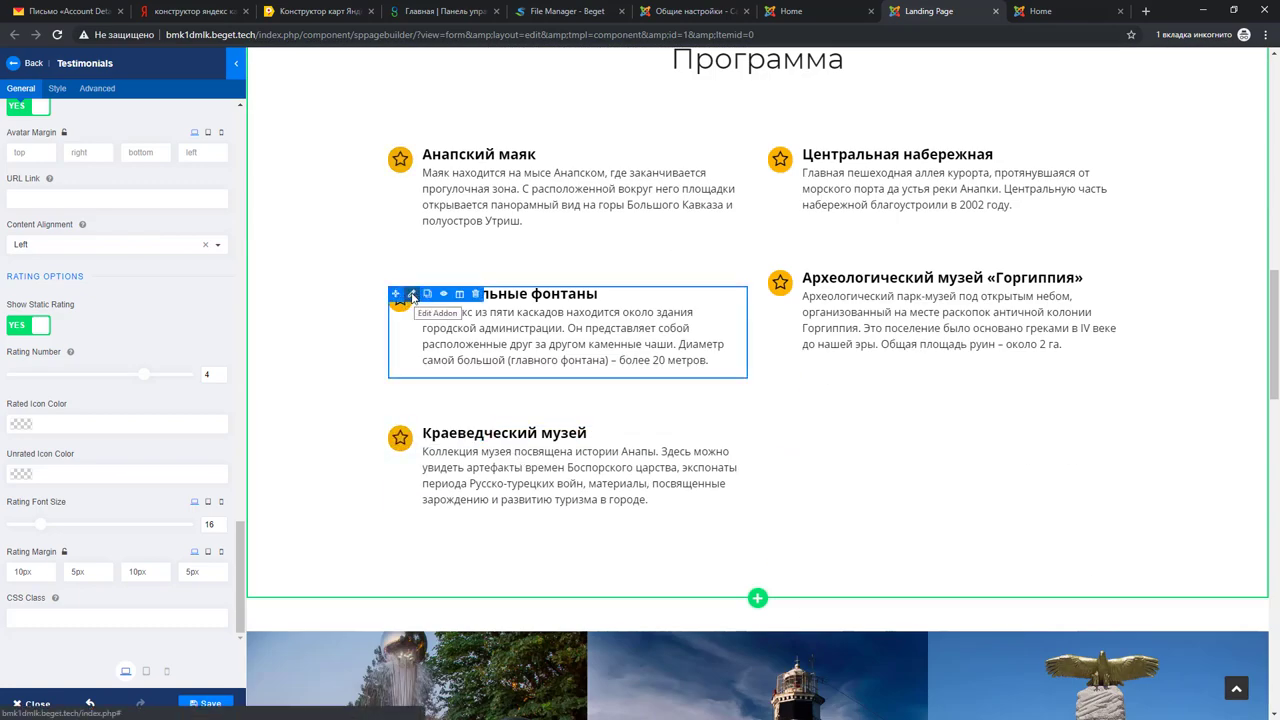
scroll(420, 309, down, 10)
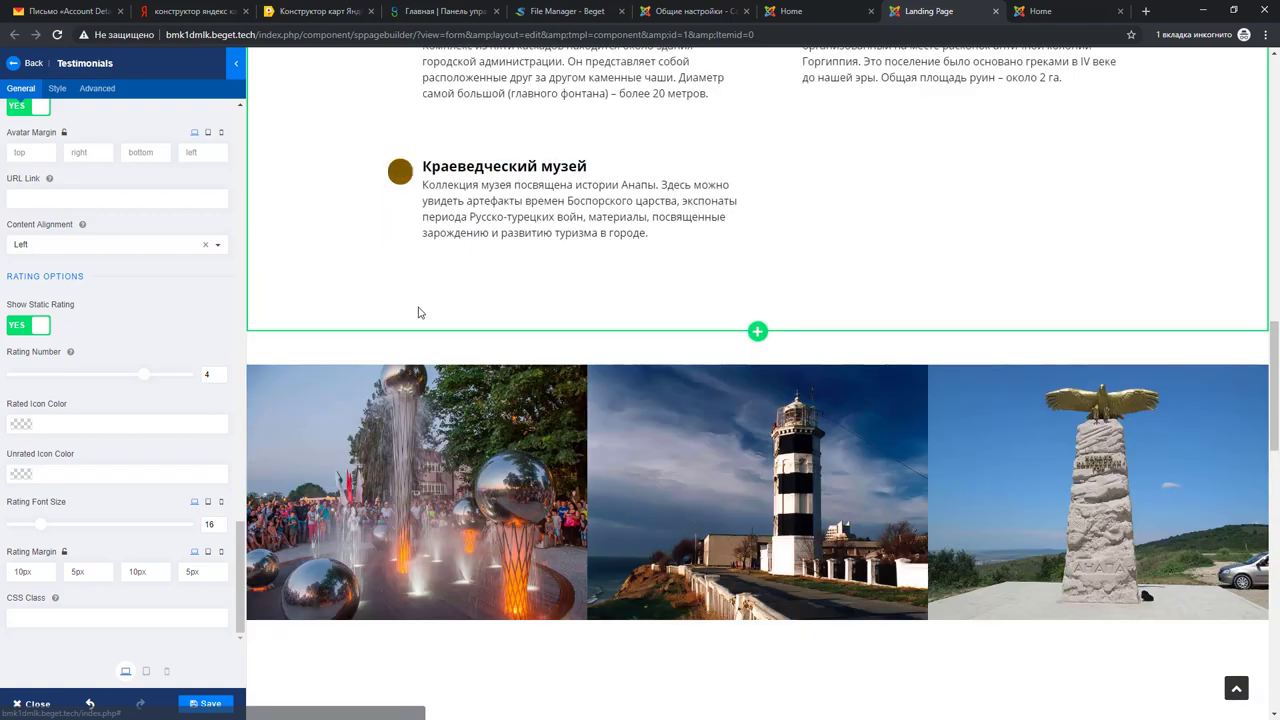
scroll(405, 479, down, 2)
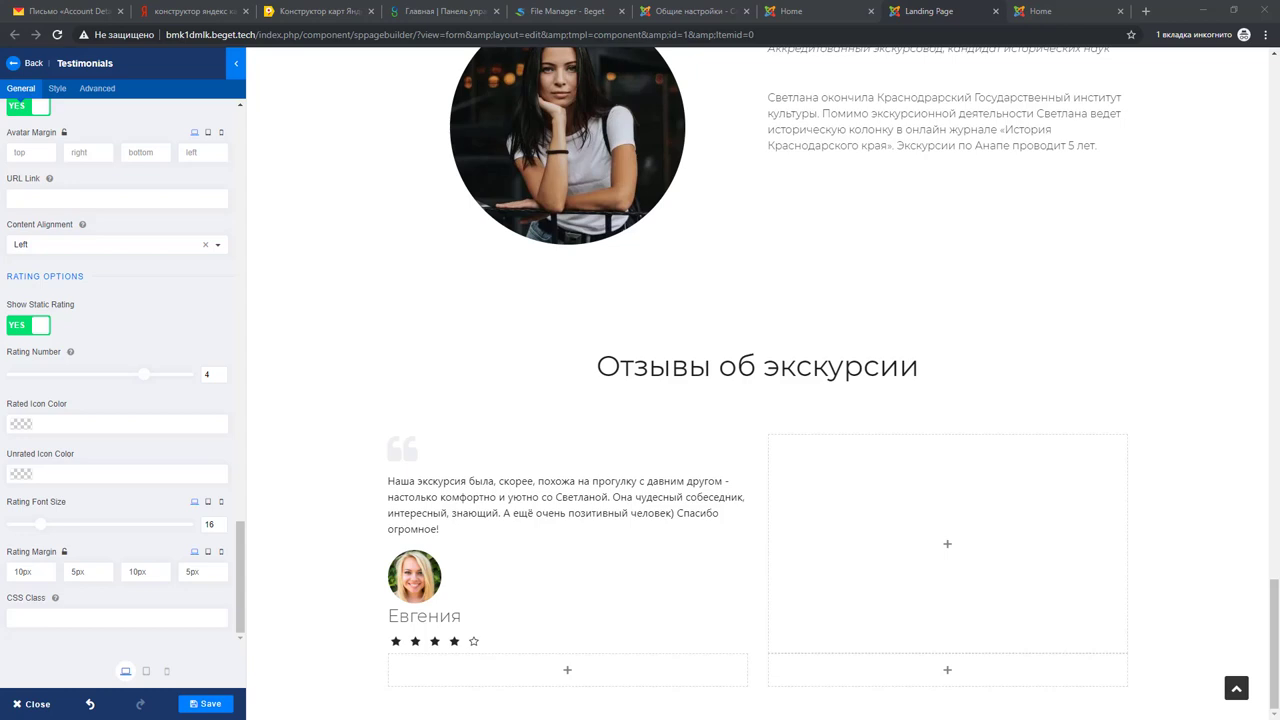
click(79, 424)
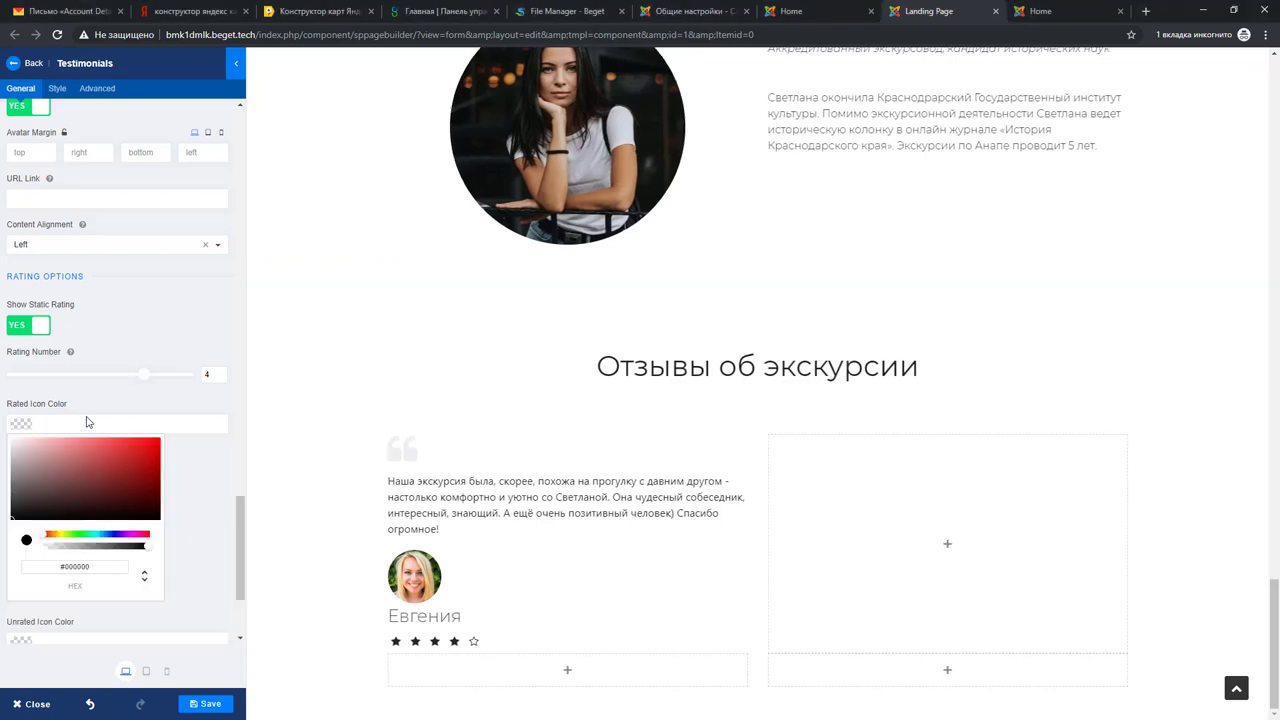
text(#efcf08)
click(190, 460)
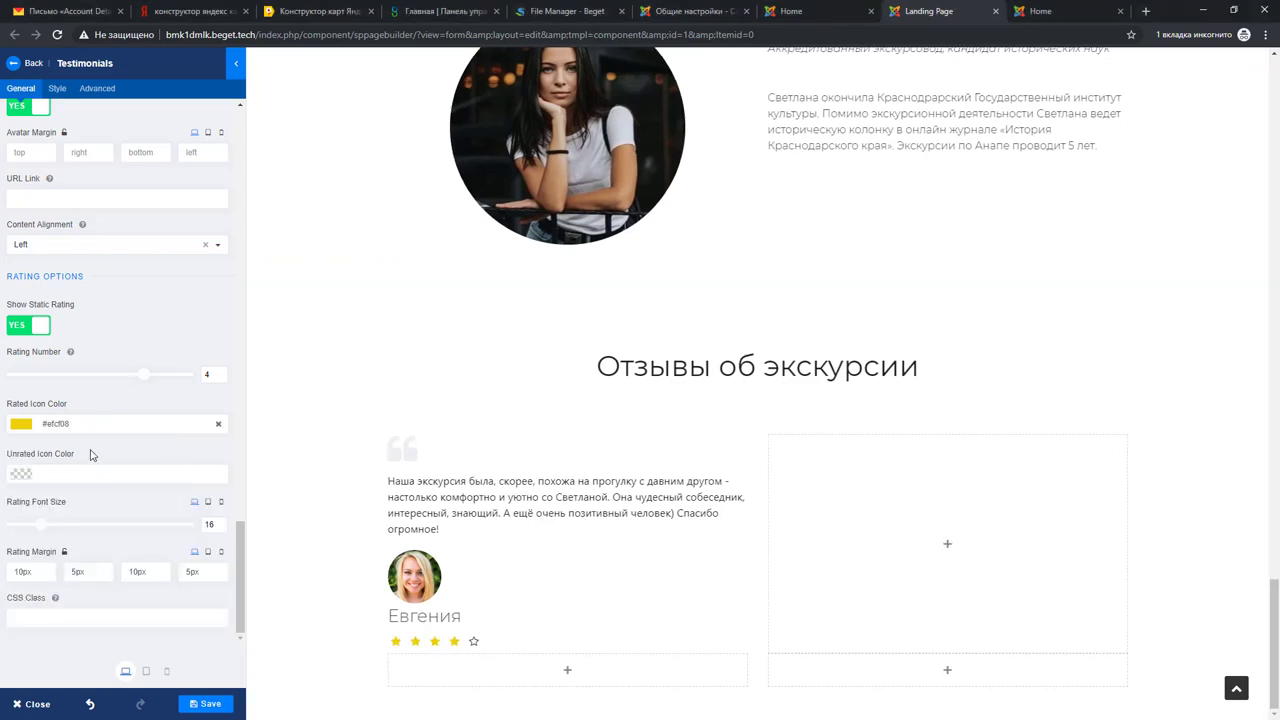
drag(48, 425, 65, 427)
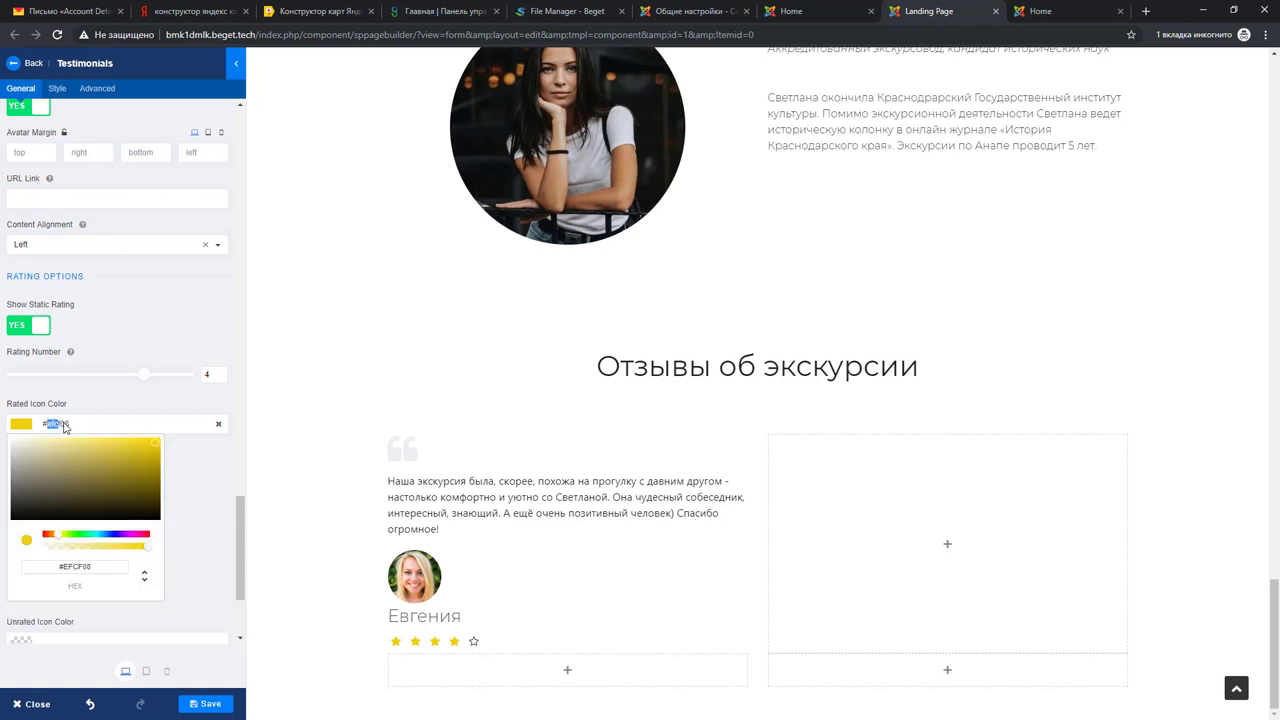
click(68, 427)
click(76, 428)
click(195, 462)
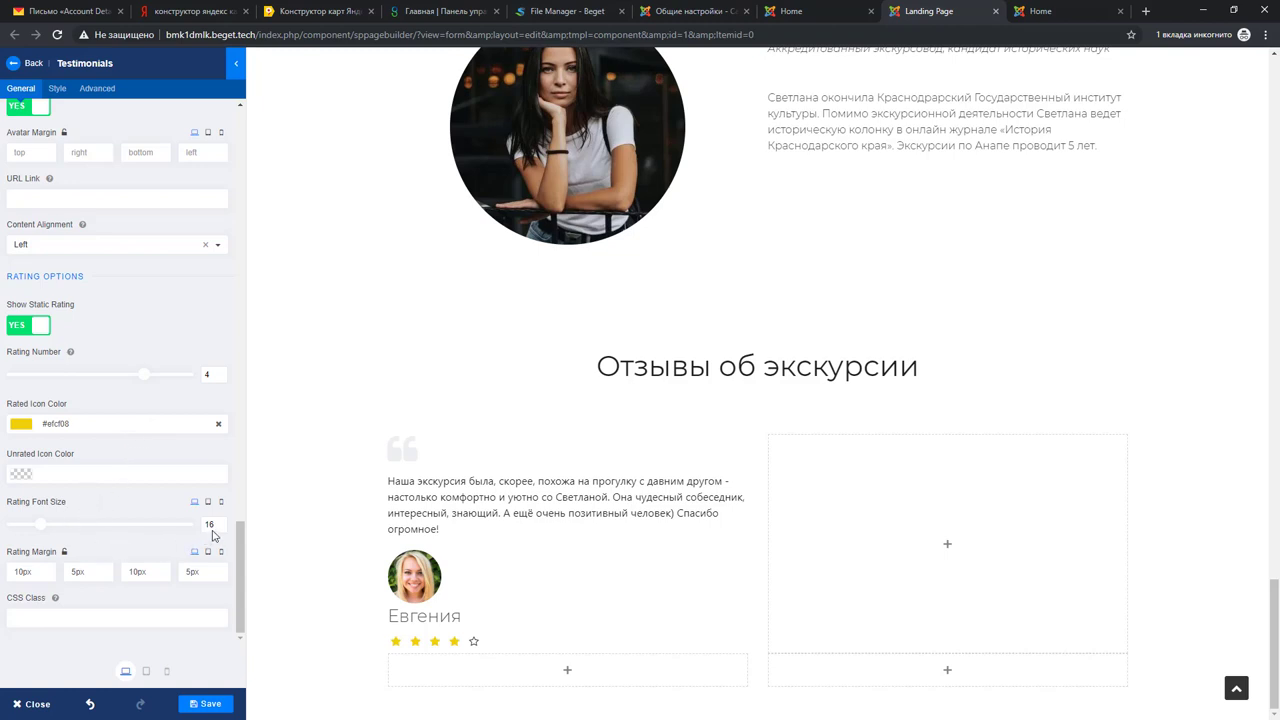
Set the top value of the testimonial's rating margin to 0px.
mouse_move(41, 529)
mouse_down()
mouse_move(56, 525)
mouse_move(41, 531)
mouse_up()
click(14, 573)
key(Delete)
text(2)
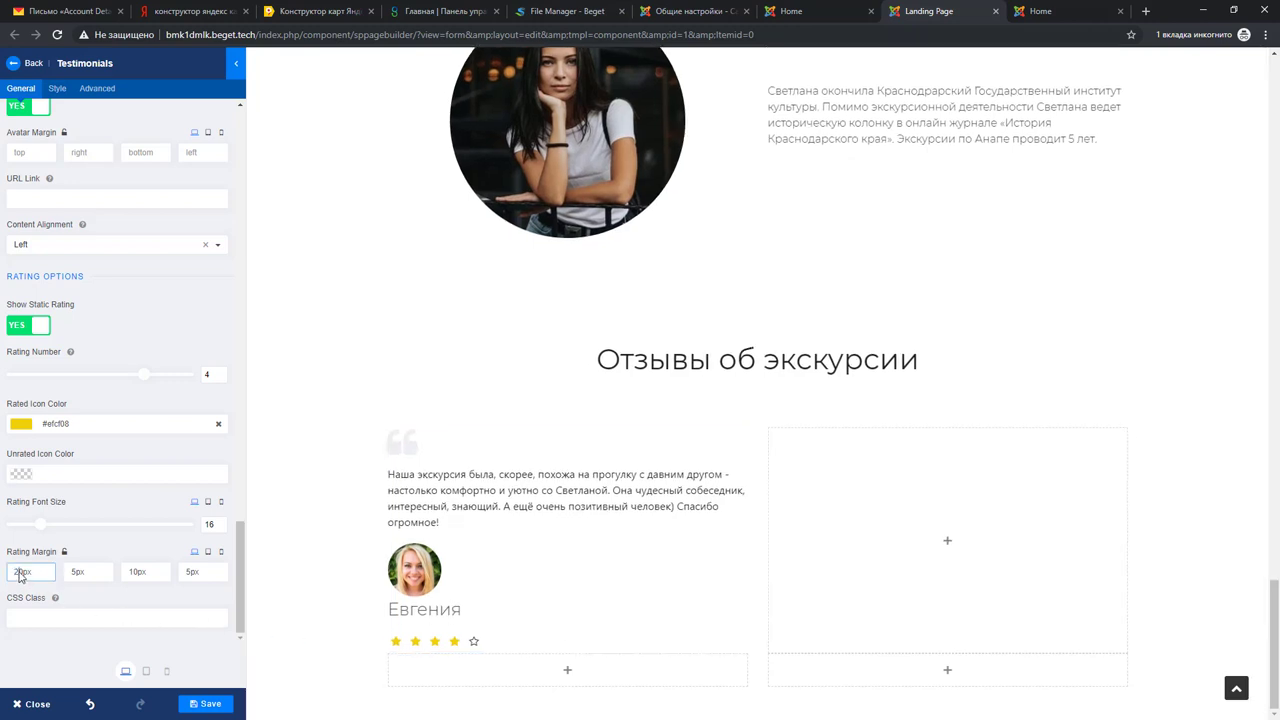
drag(20, 577, 13, 577)
key(Delete)
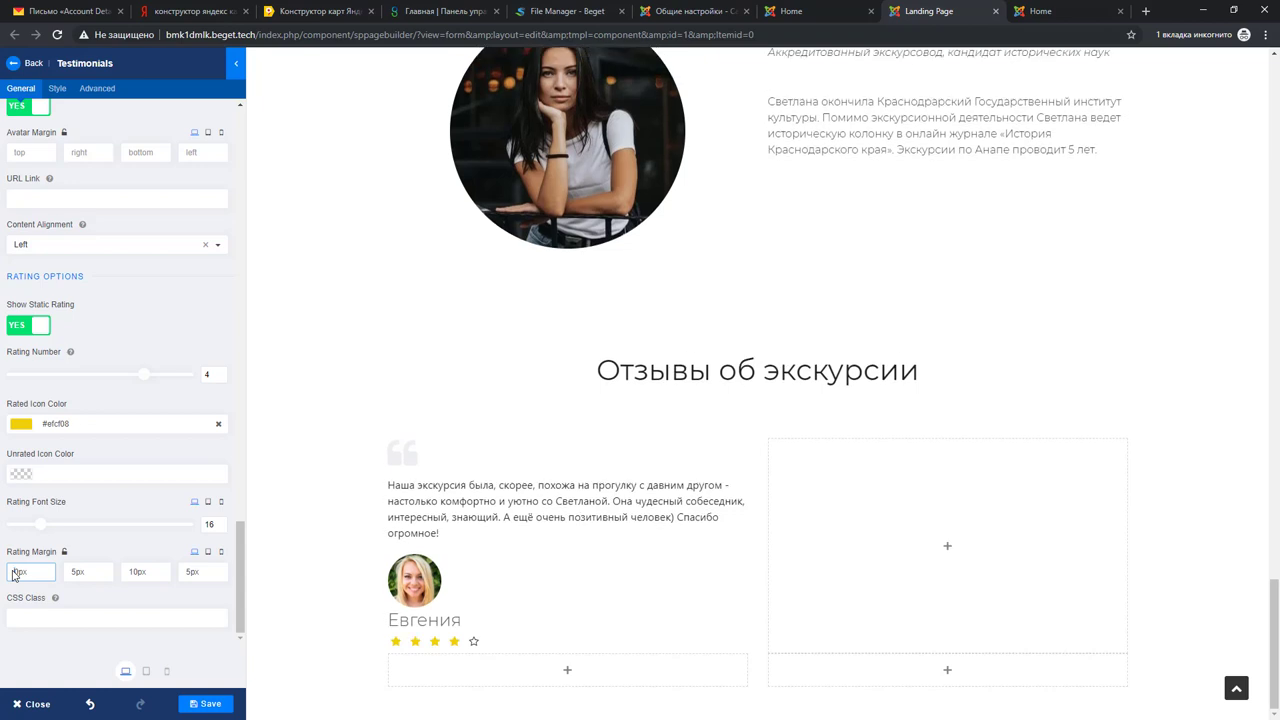
Try a 15px right rating margin, restore it to 5px, and save the page.
click(73, 575)
text(1)
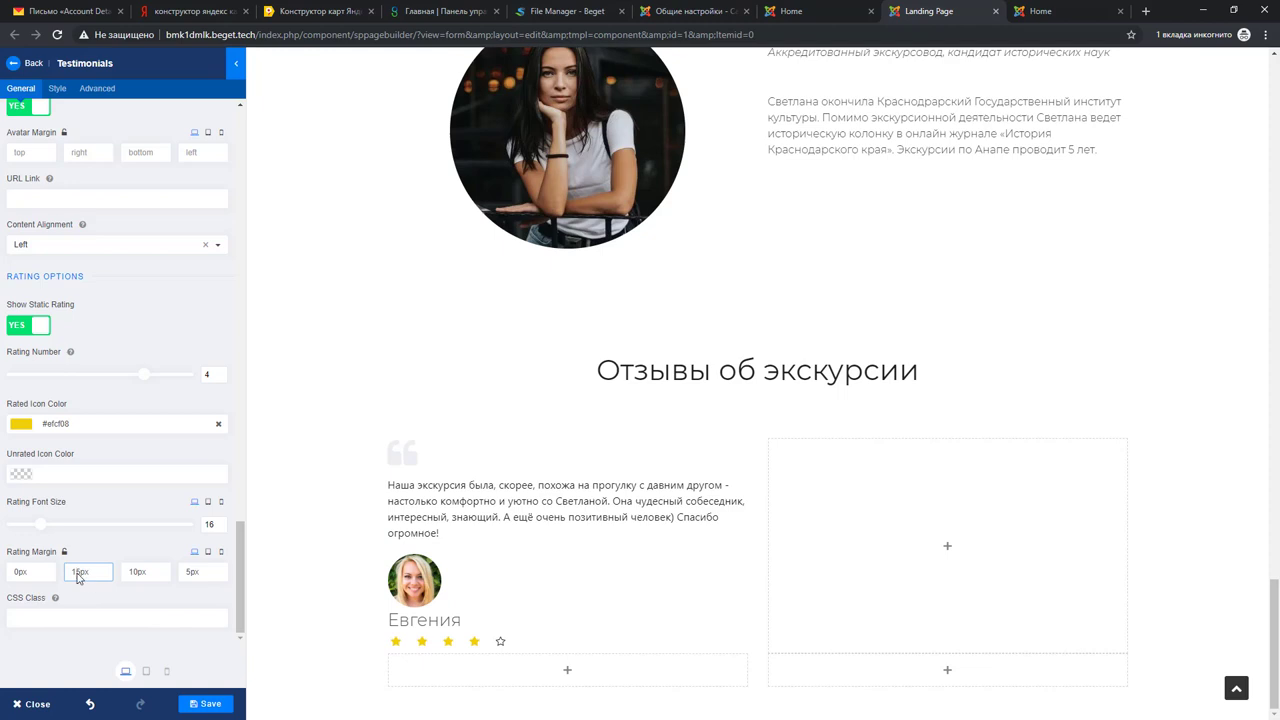
key(BackSpace)
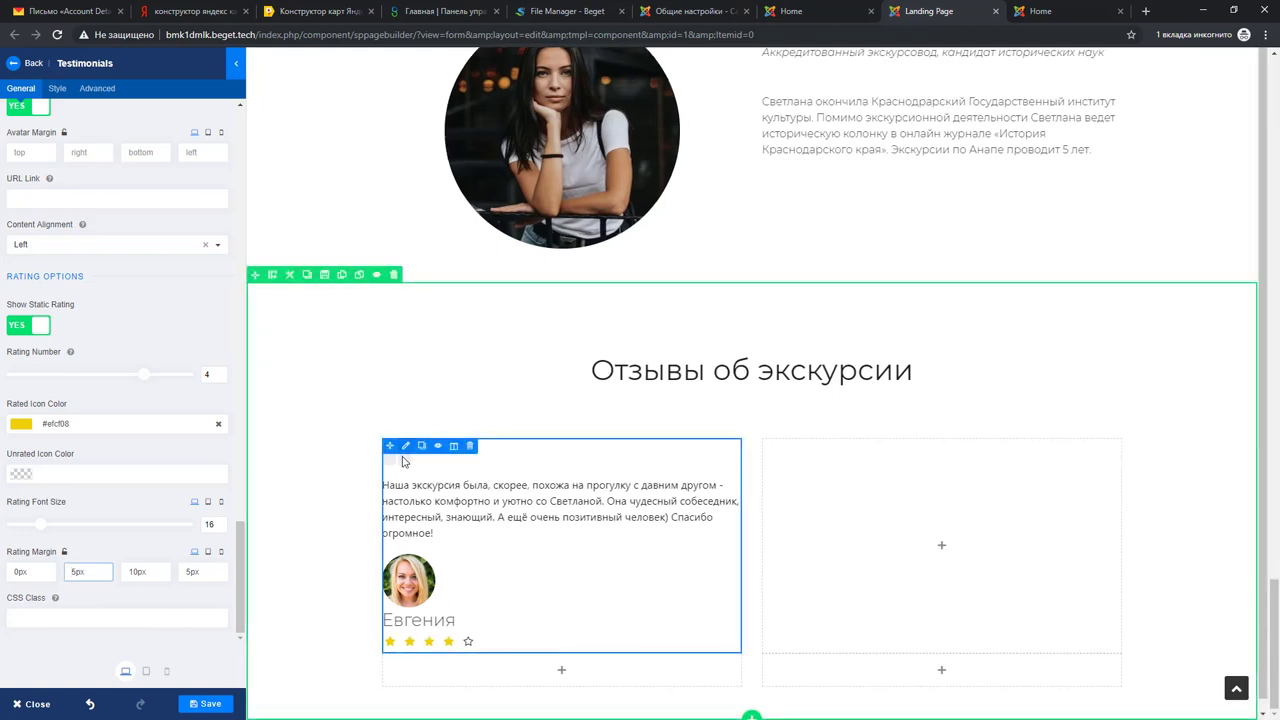
click(208, 704)
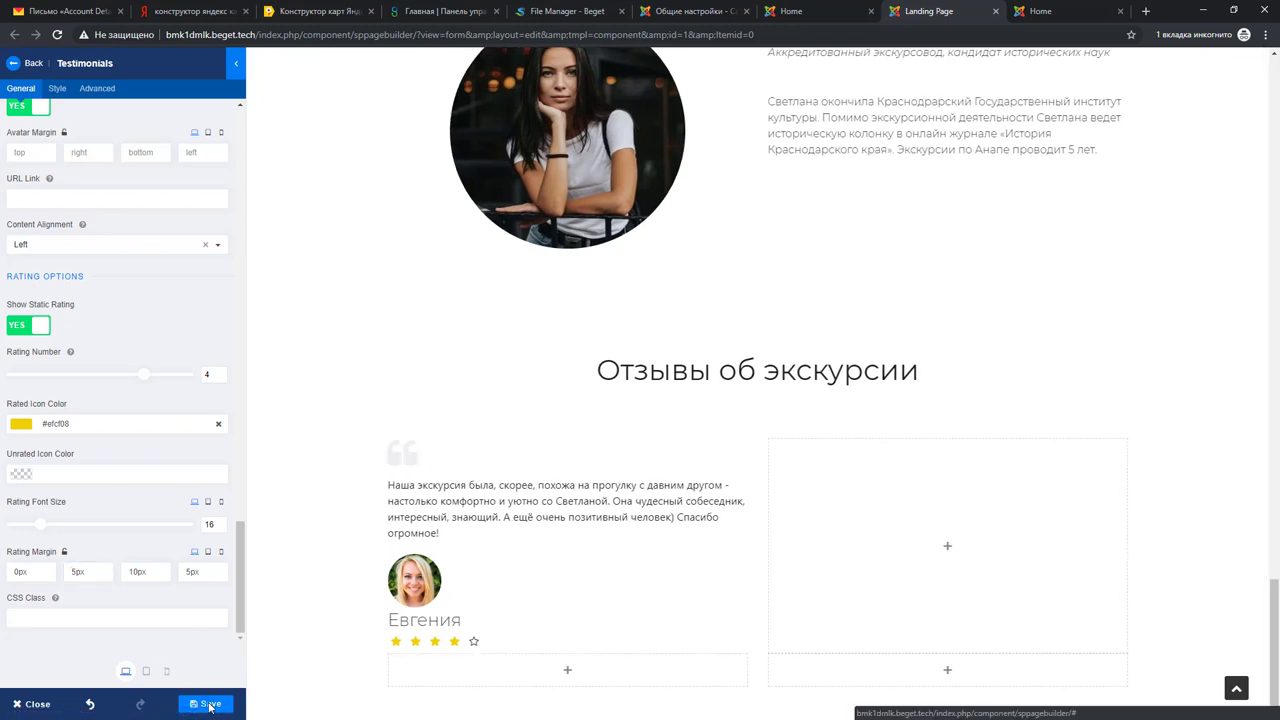
Try the blue color #1c6bd6 on the testimonial's quote icon, and restore its color to #EDEEF2.
scroll(160, 585, up, 10)
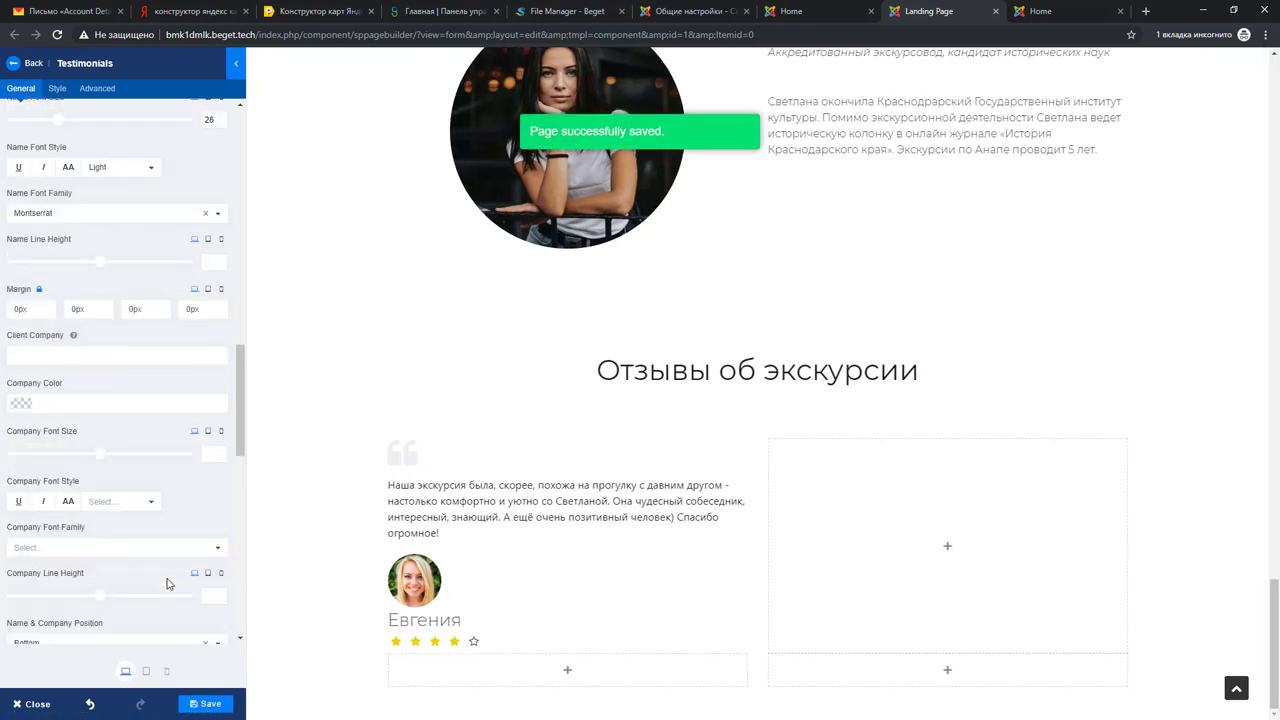
scroll(165, 570, up, 3)
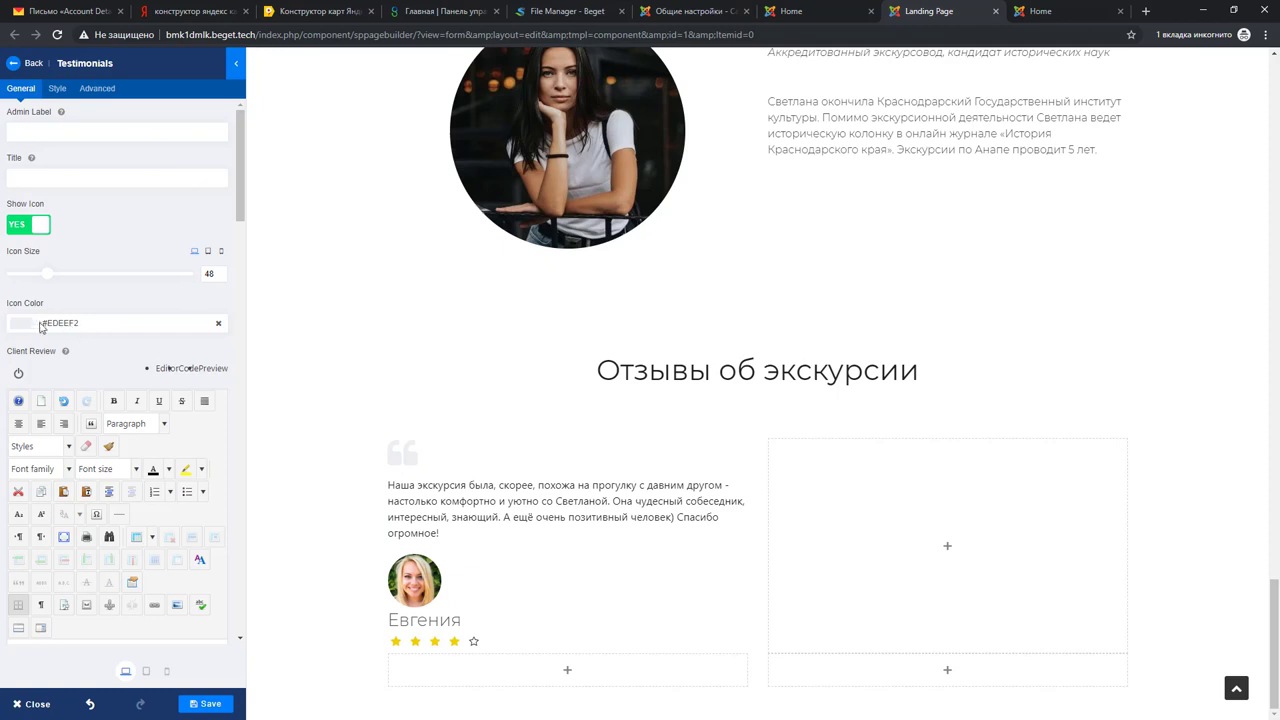
drag(101, 325, 18, 323)
click(23, 326)
drag(112, 370, 141, 350)
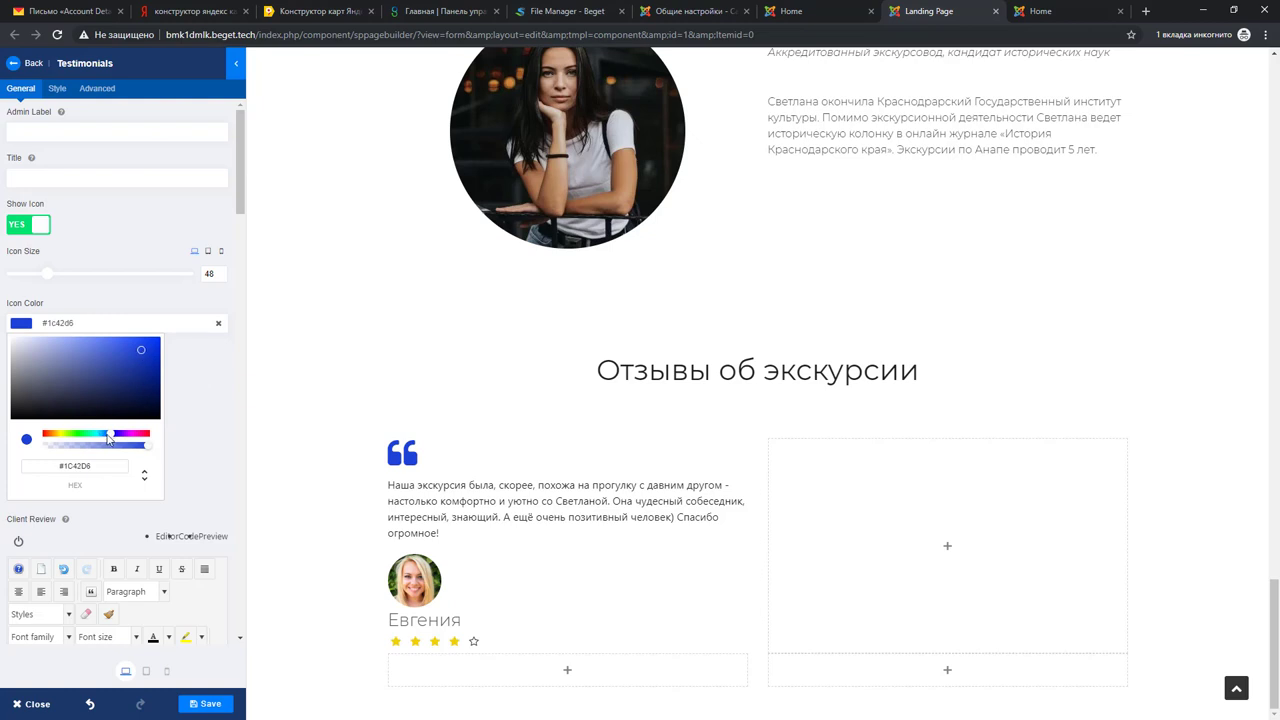
mouse_move(110, 433)
mouse_down()
mouse_move(48, 432)
mouse_move(107, 433)
mouse_up()
click(114, 322)
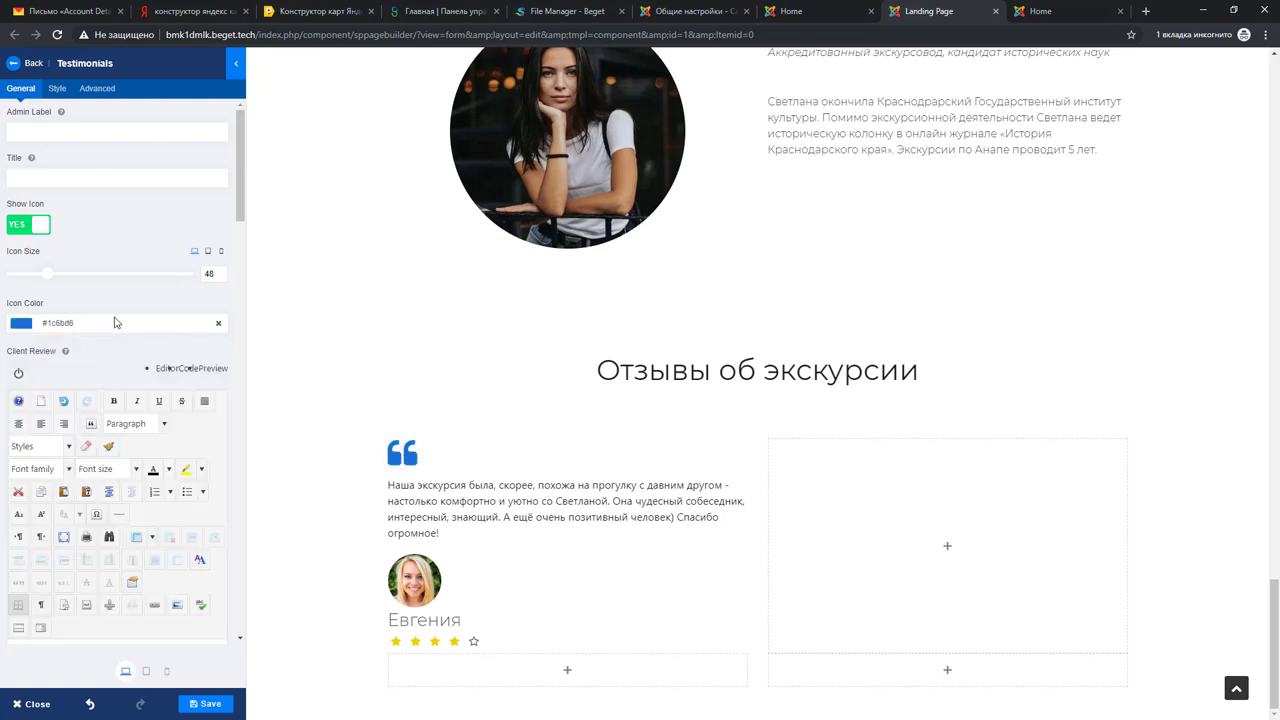
click(1, 330)
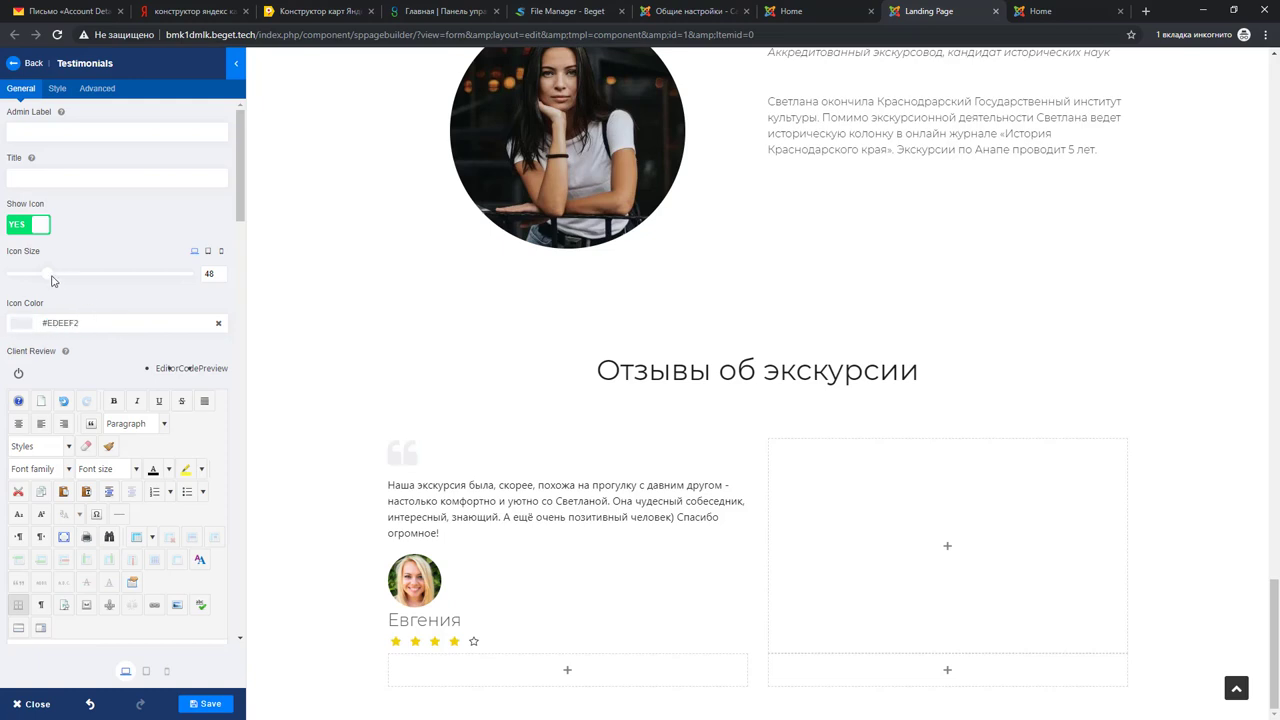
Try enlarging and hiding the testimonial's quote icon, restoring its size to 48 and showing it again.
mouse_move(53, 280)
mouse_down()
mouse_move(37, 280)
mouse_move(93, 275)
mouse_move(60, 277)
mouse_up()
double_click(211, 274)
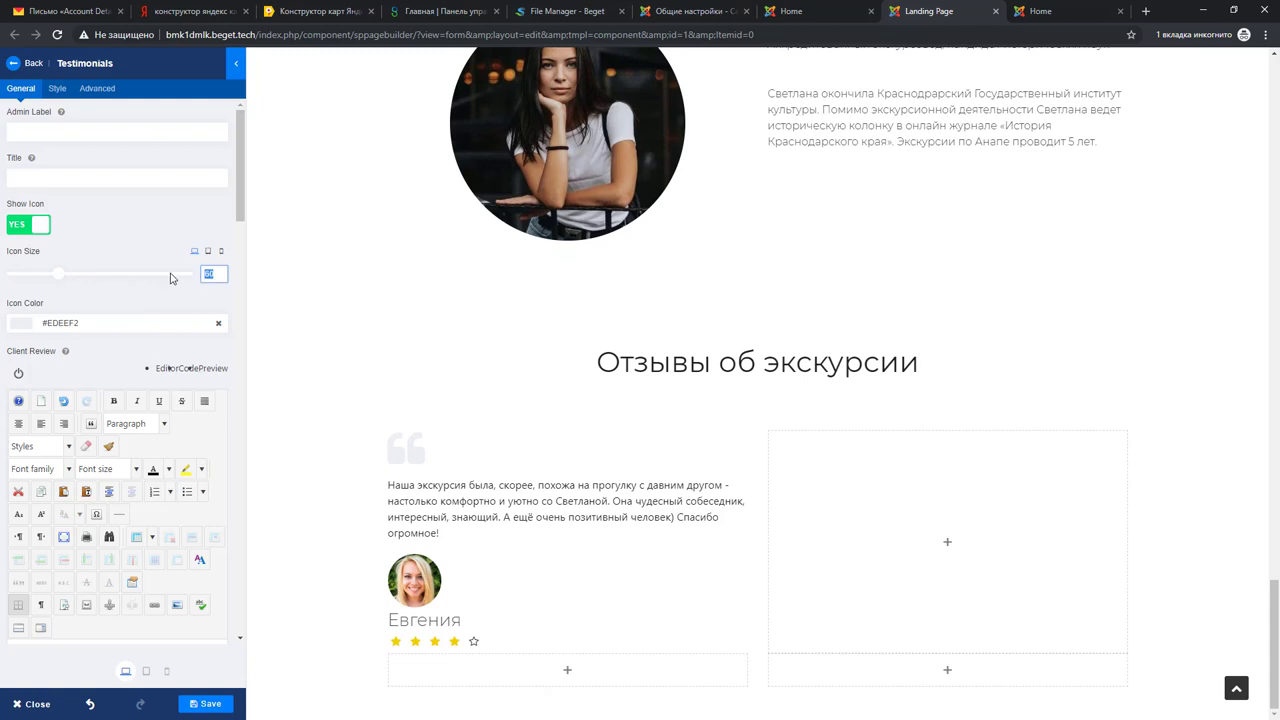
text(48)
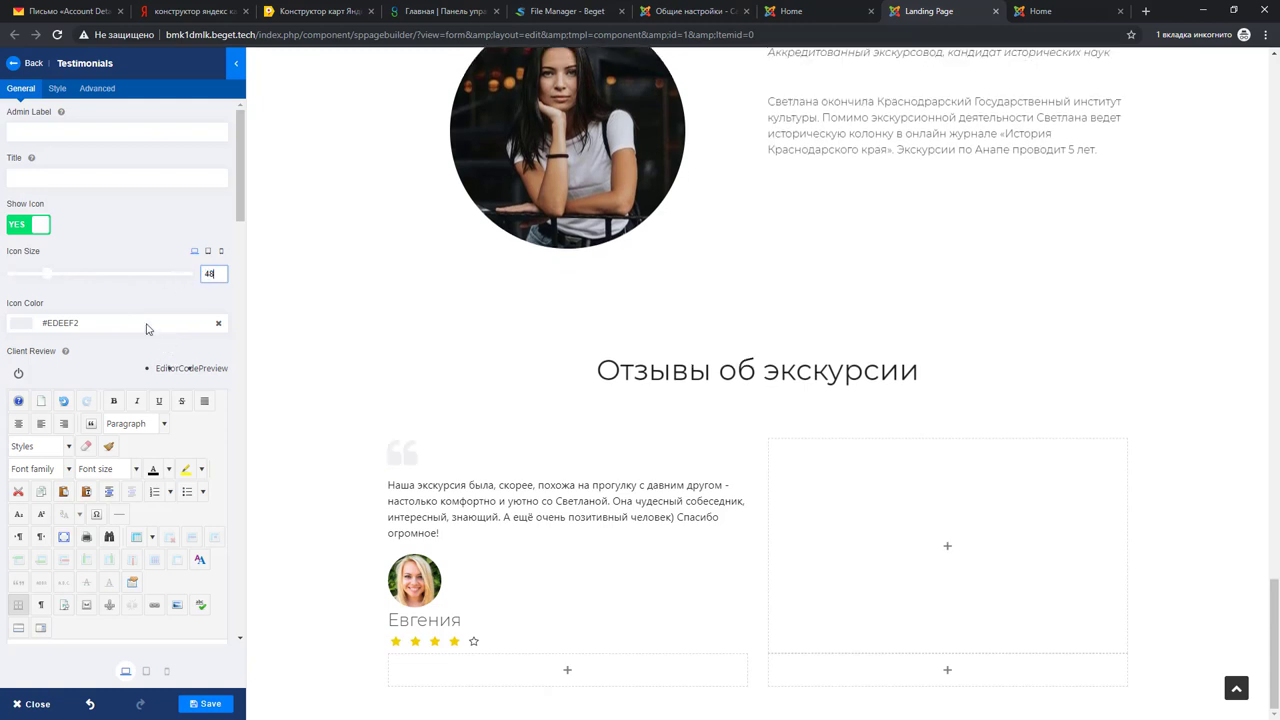
click(40, 226)
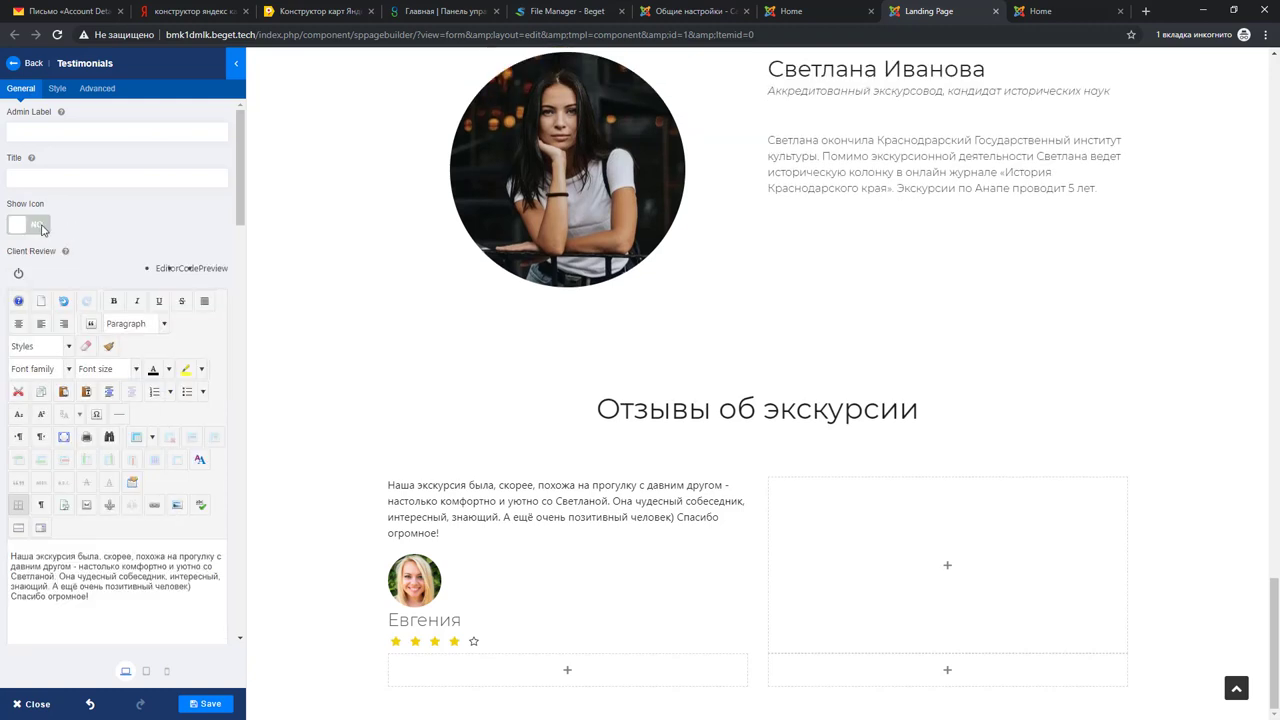
click(37, 228)
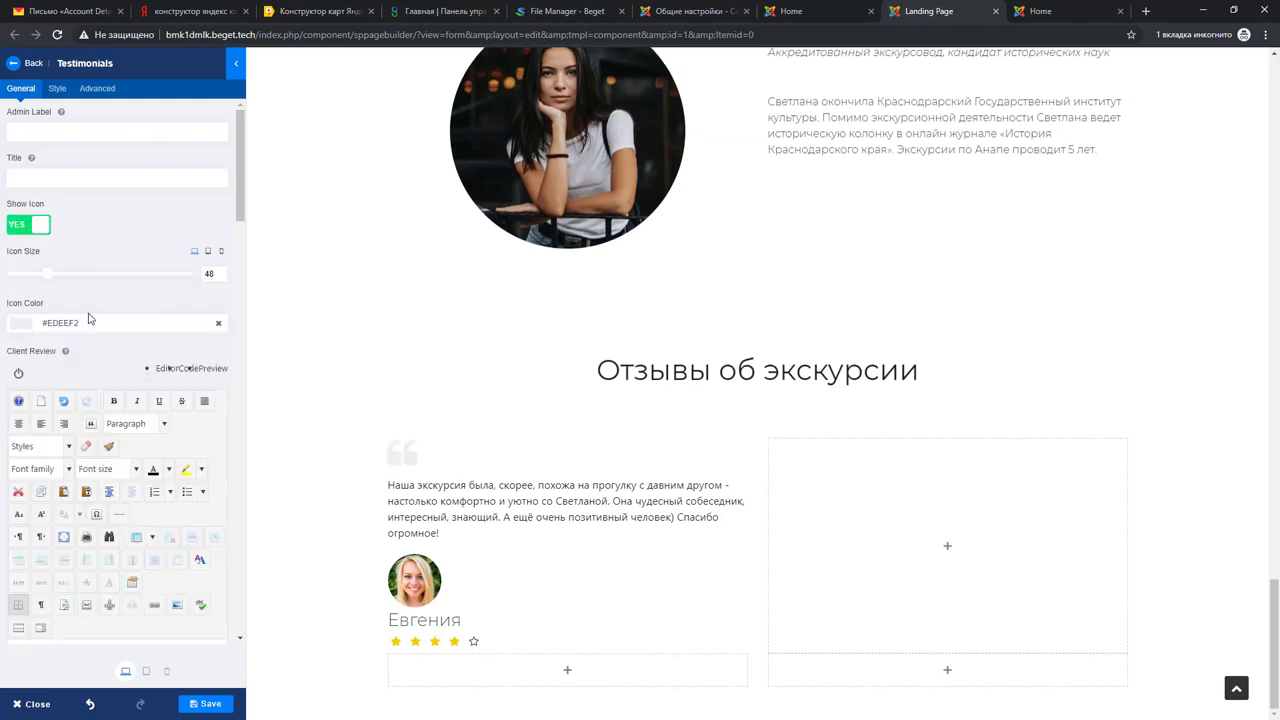
Set the testimonial's outer margin to 0px at the top, right and left, and 50px at the bottom.
scroll(95, 325, down, 3)
scroll(57, 520, down, 2)
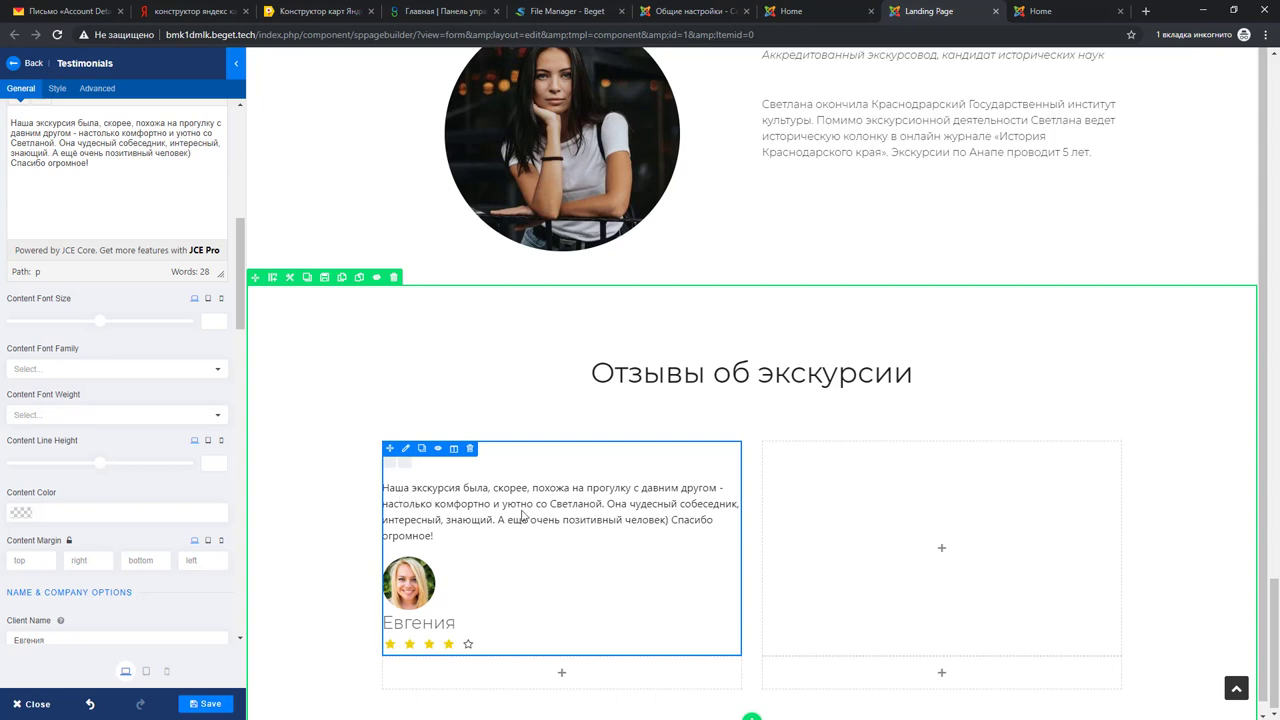
scroll(410, 490, down, 1)
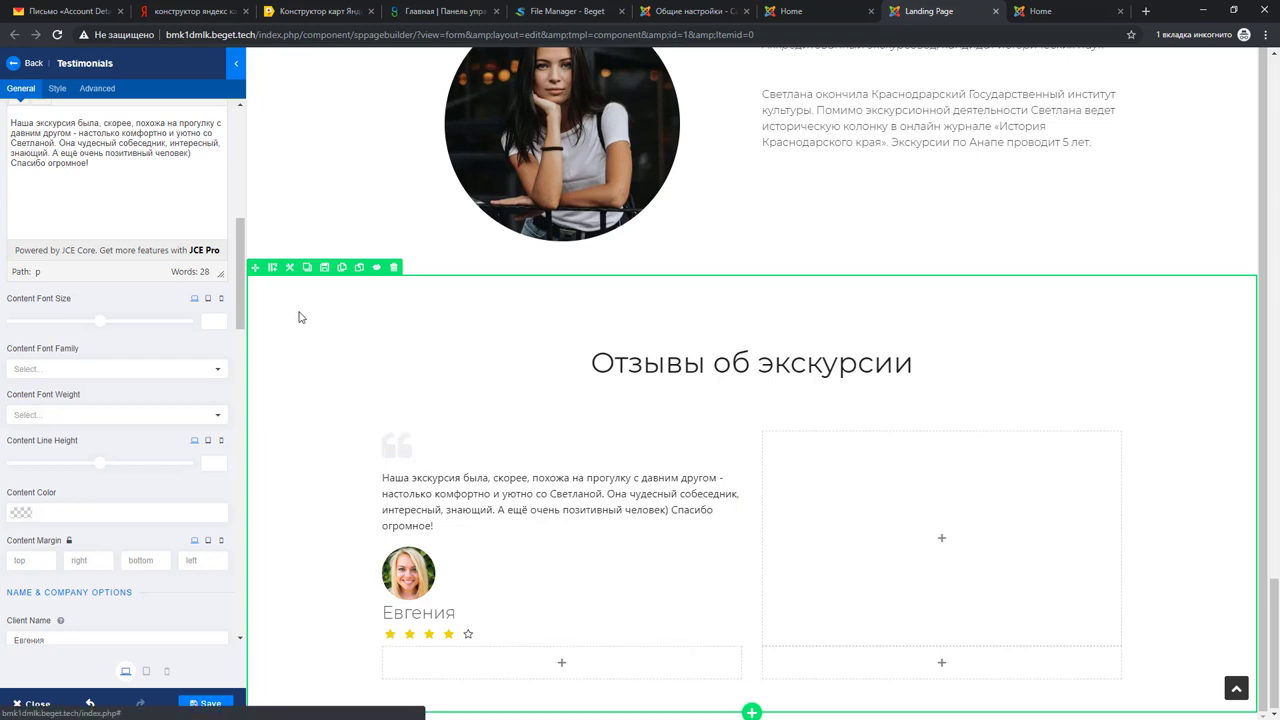
scroll(137, 337, up, 6)
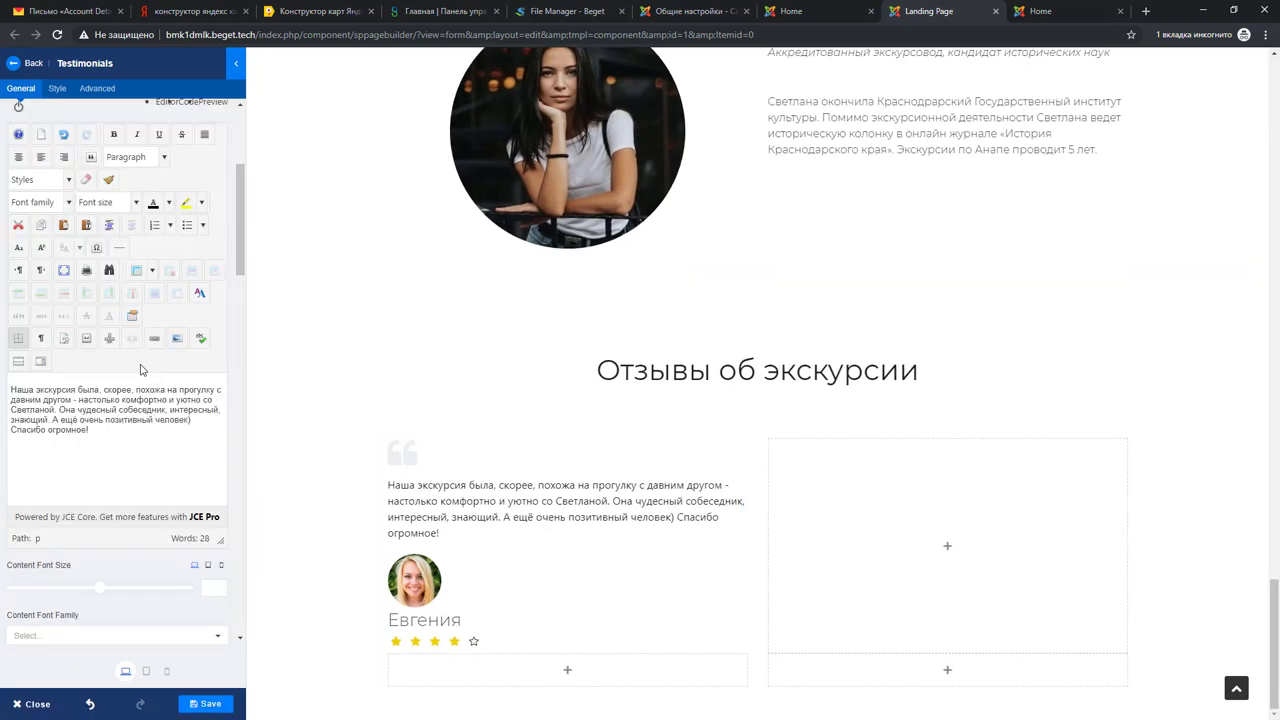
click(57, 89)
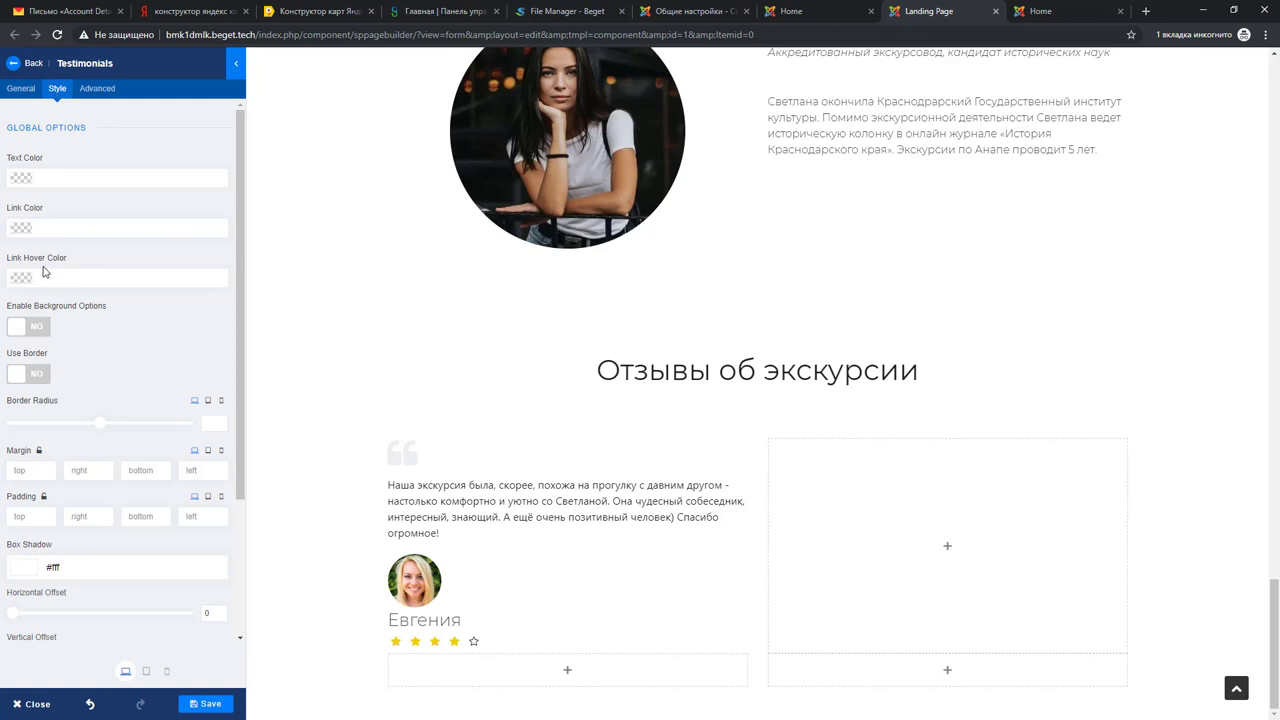
scroll(91, 377, down, 1)
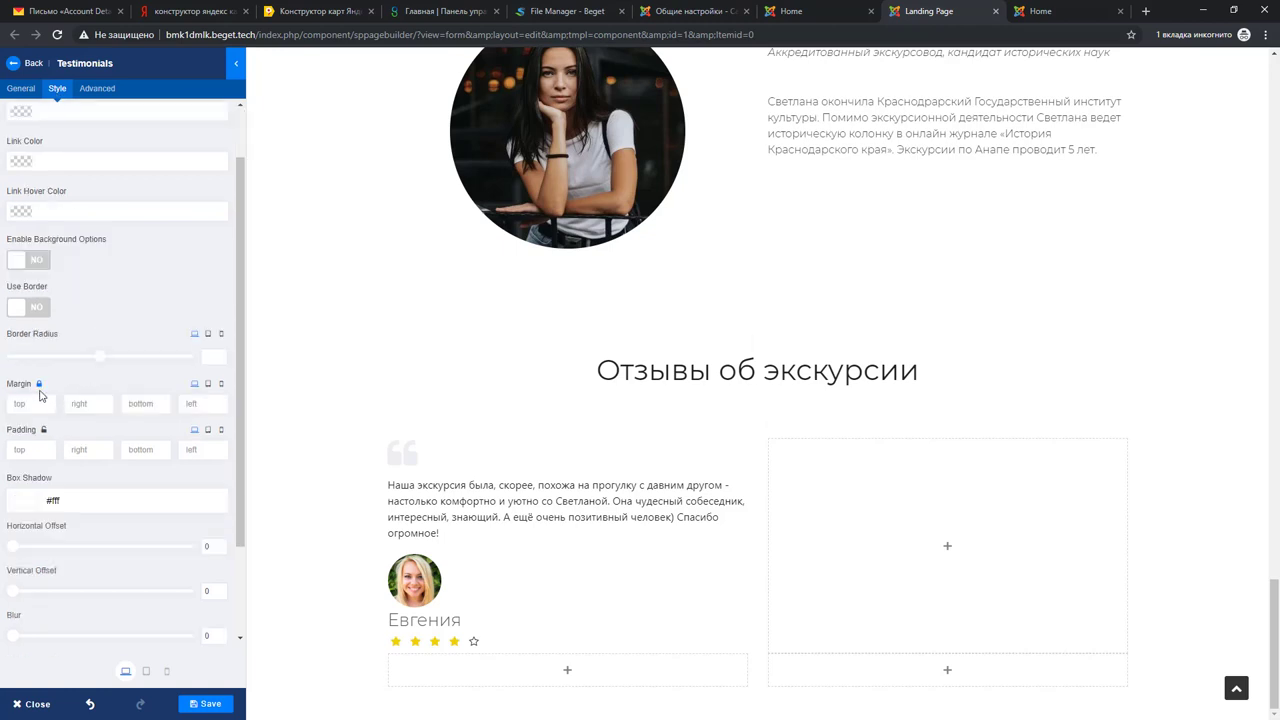
click(37, 412)
text(0px)
click(39, 384)
click(128, 407)
text(5)
scroll(156, 443, down, 2)
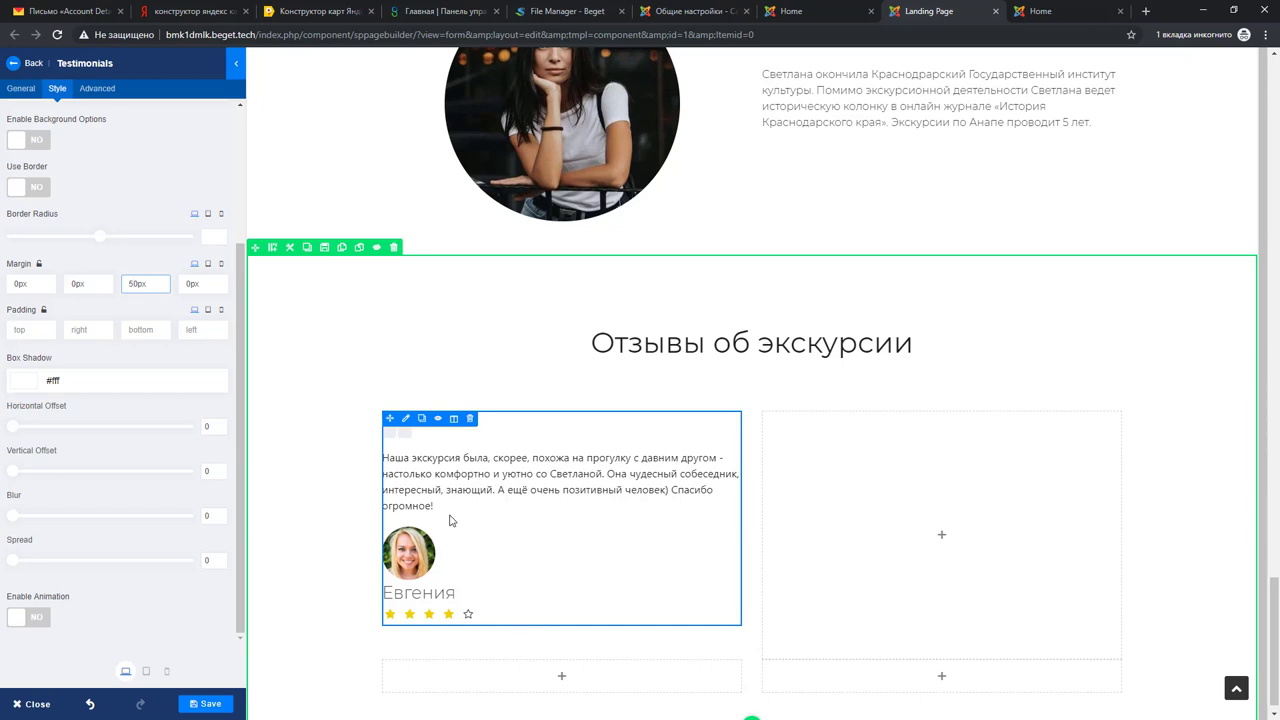
Duplicate the testimonial three times, arrange the four reviews as two rows across both columns, and save the page.
click(422, 418)
drag(390, 418, 833, 432)
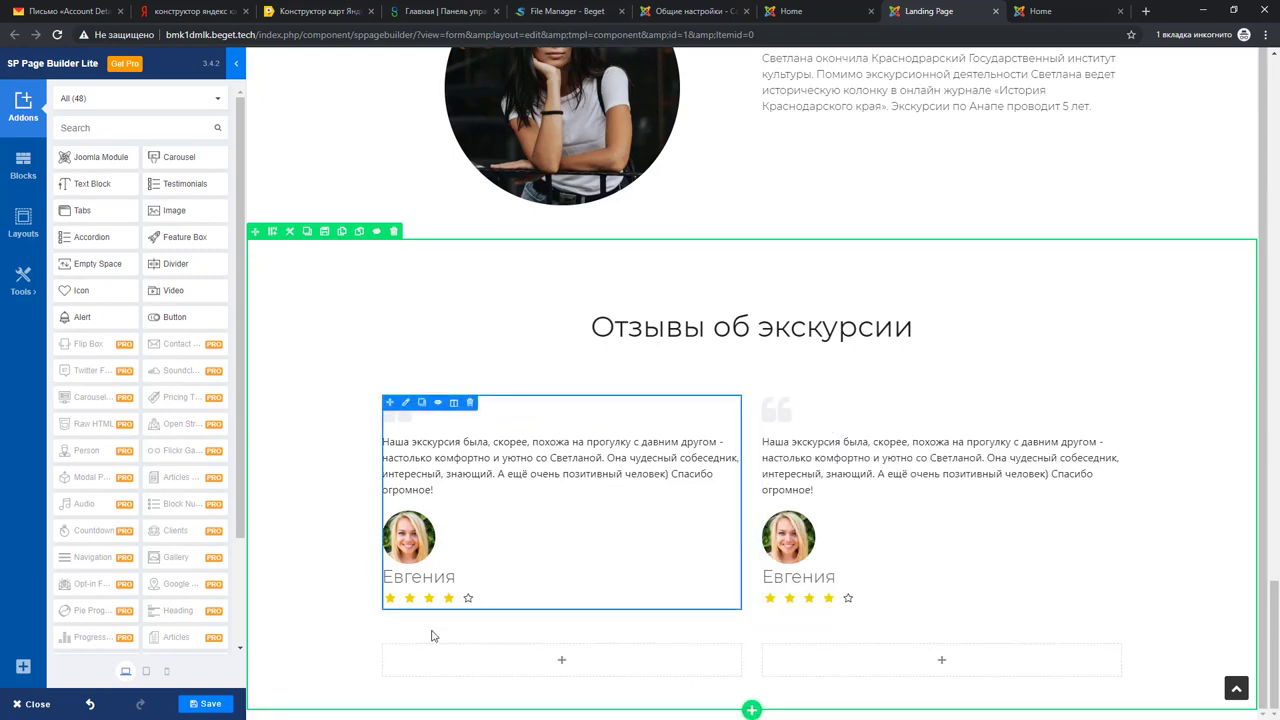
click(422, 402)
scroll(425, 405, down, 5)
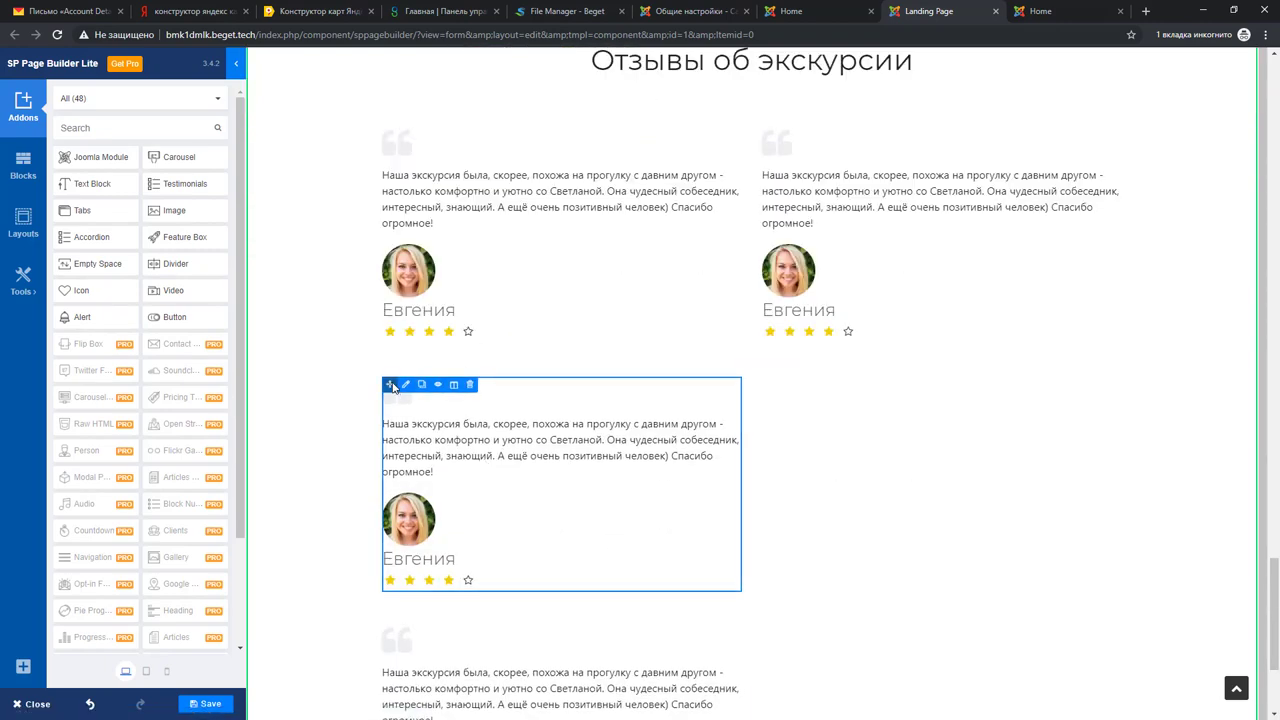
scroll(414, 400, down, 1)
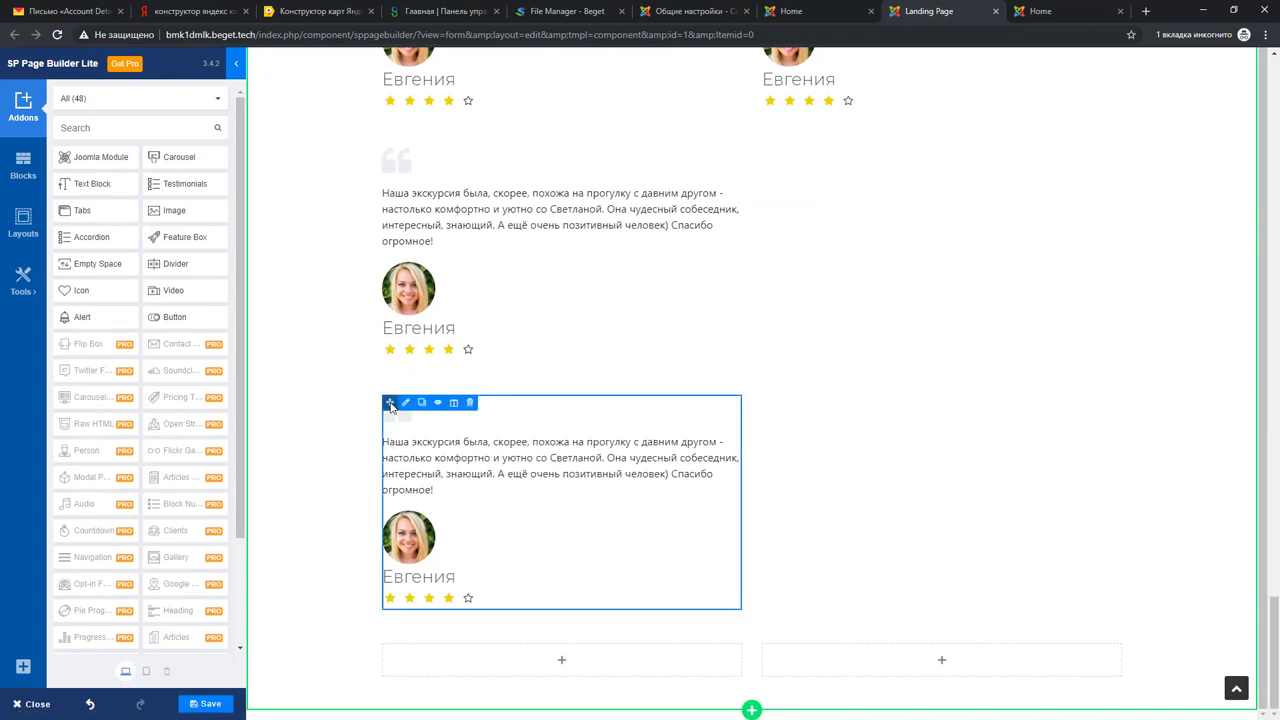
scroll(443, 670, up, 1)
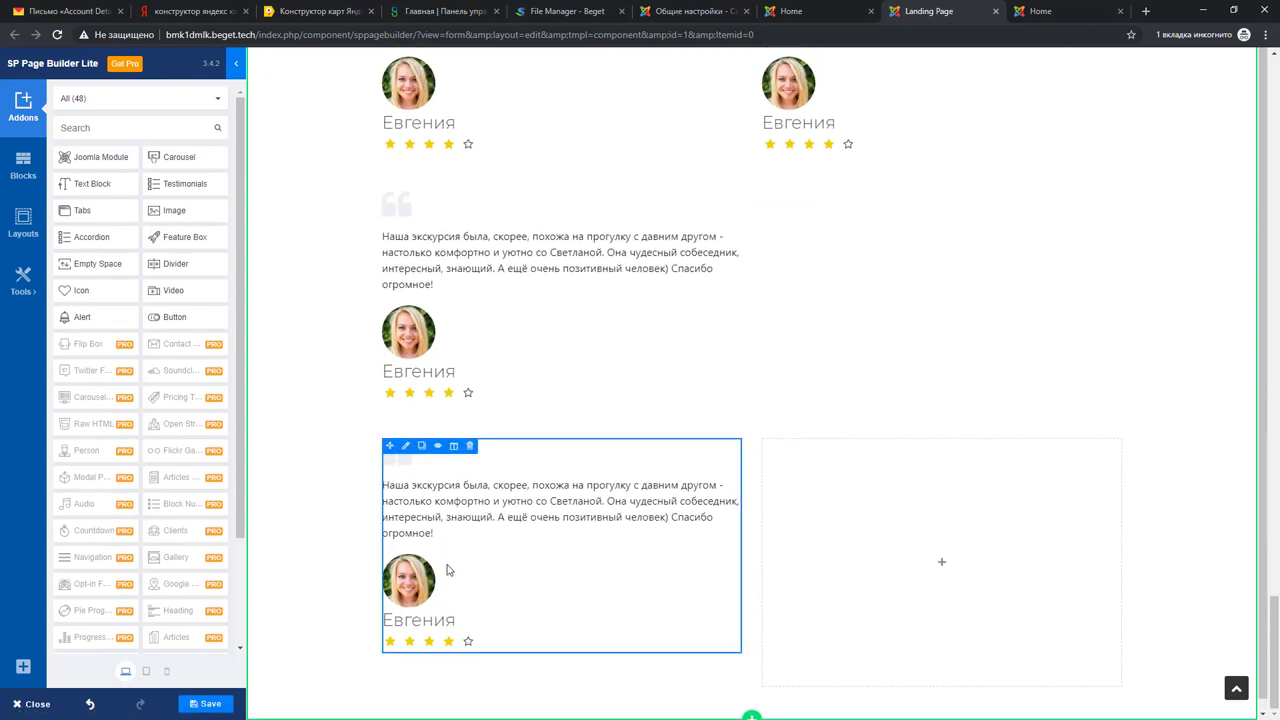
drag(391, 198, 857, 492)
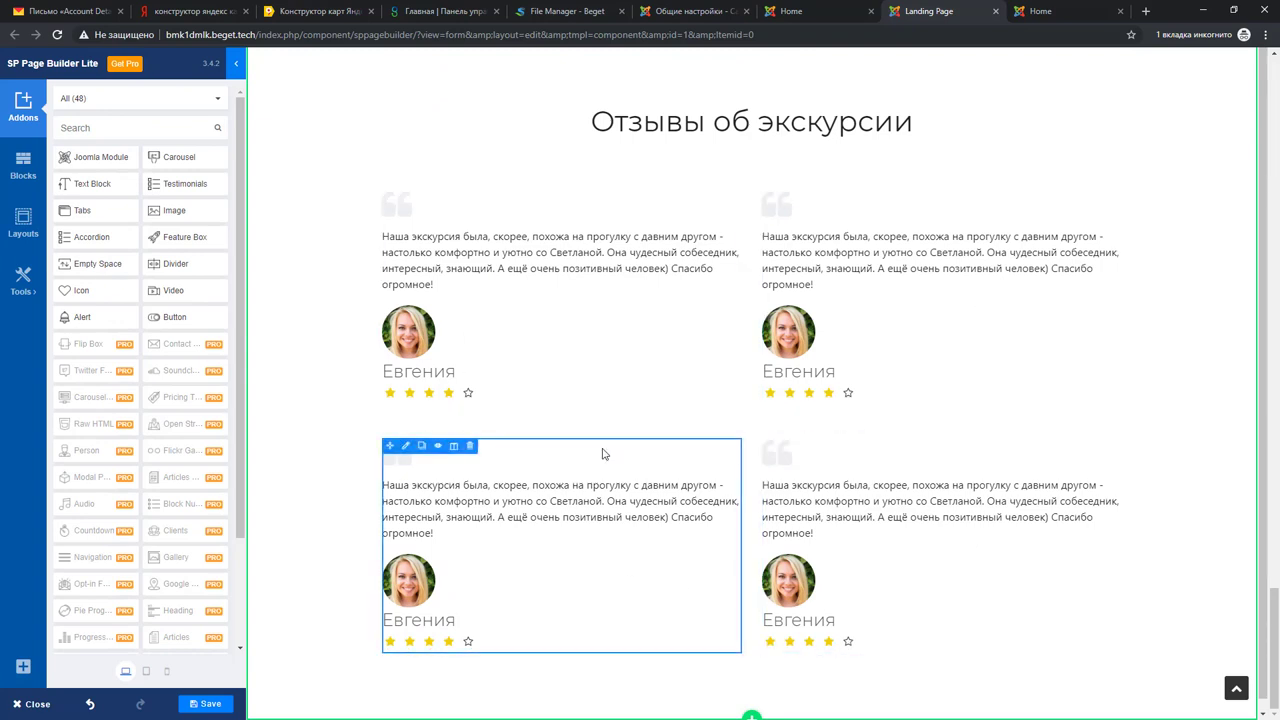
click(208, 704)
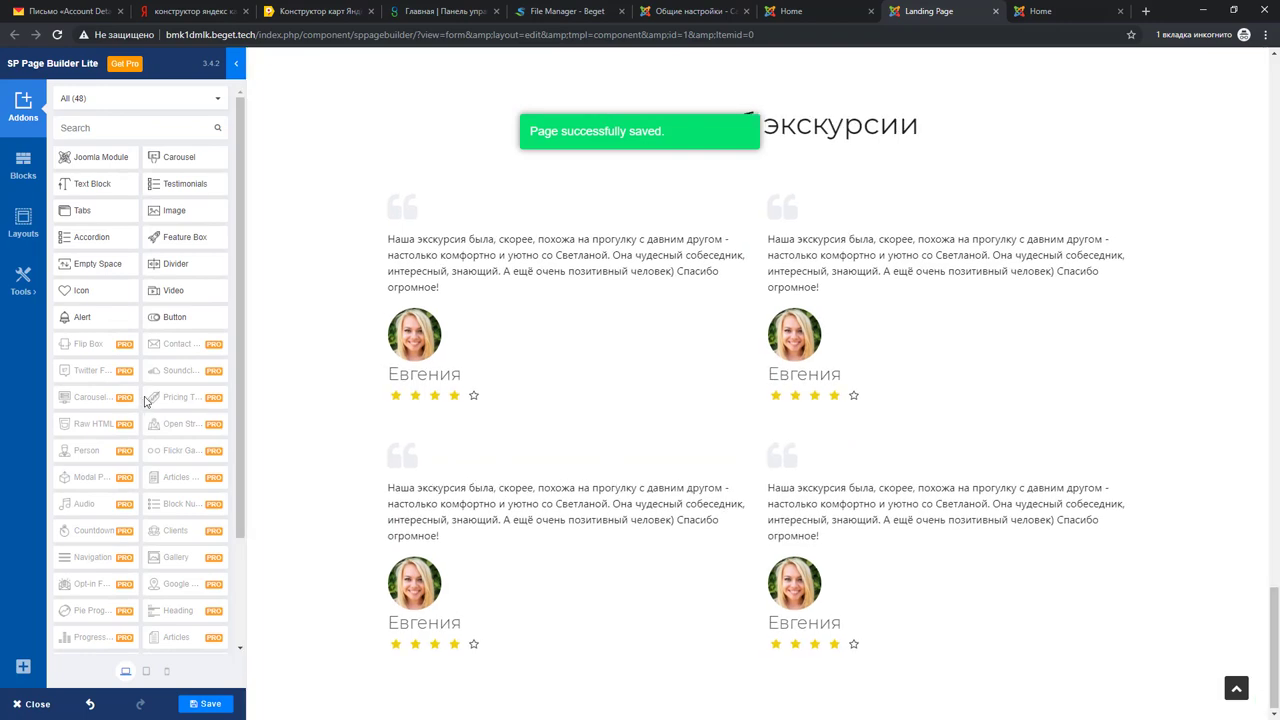
Examine the reference site's "Отзывы об экскурсии" section for each review's text, avatar, name and star rating.
click(1050, 11)
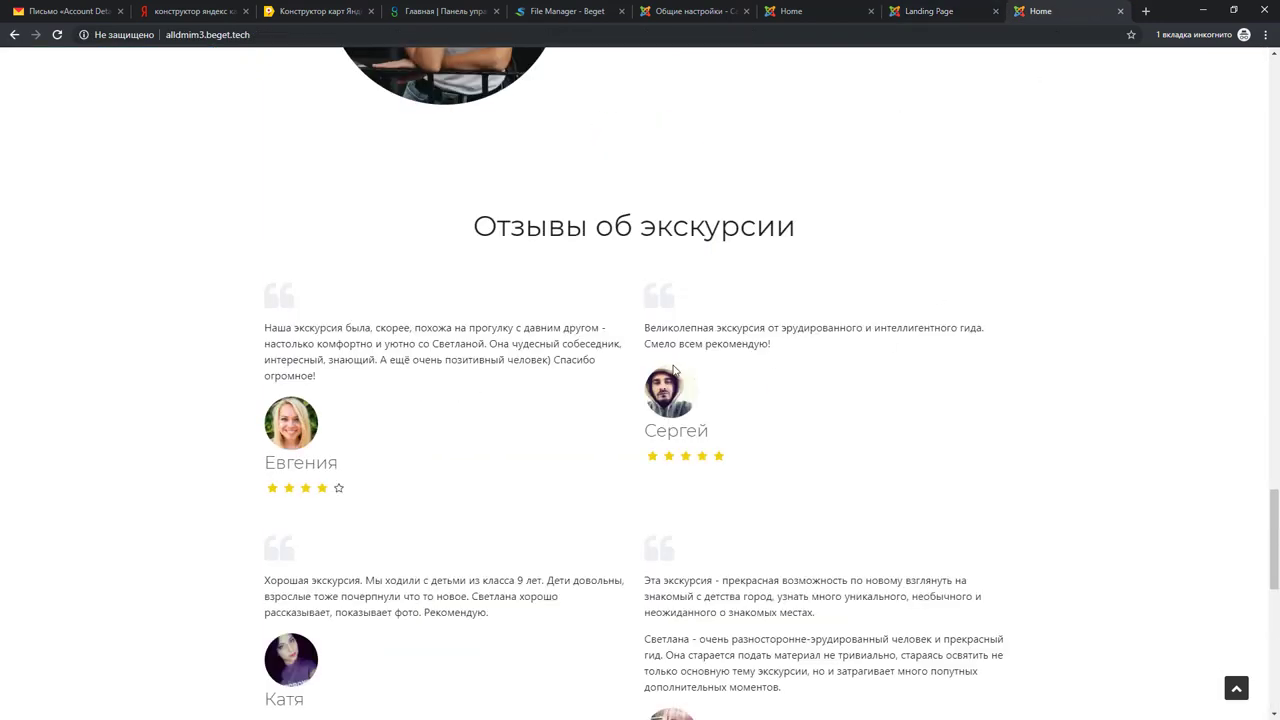
scroll(670, 368, down, 1)
scroll(652, 385, down, 1)
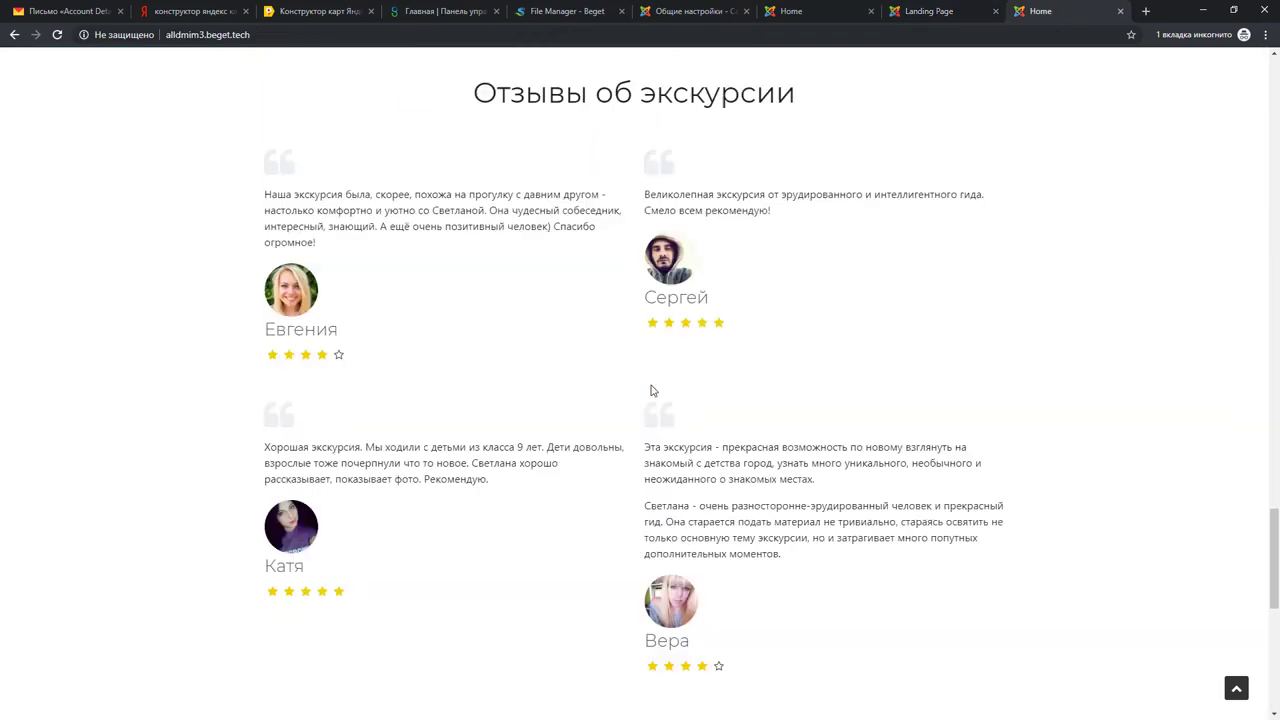
scroll(571, 451, down, 4)
scroll(612, 495, up, 3)
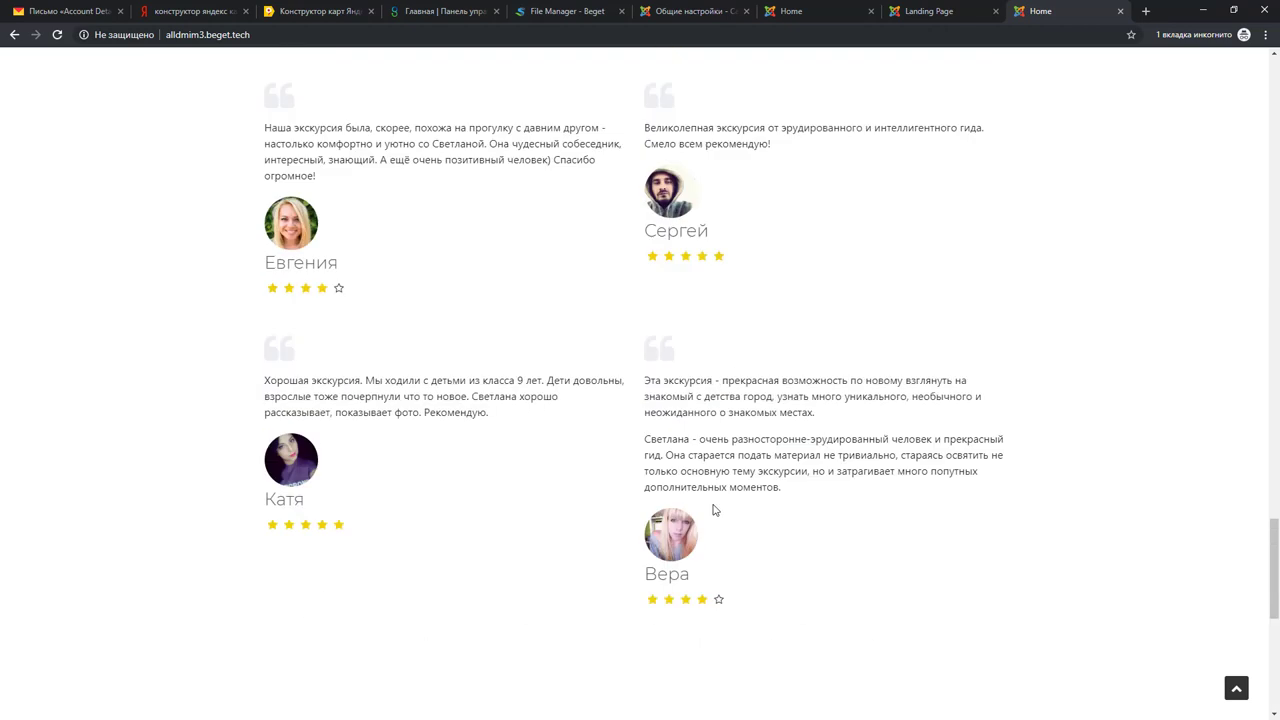
scroll(615, 354, up, 2)
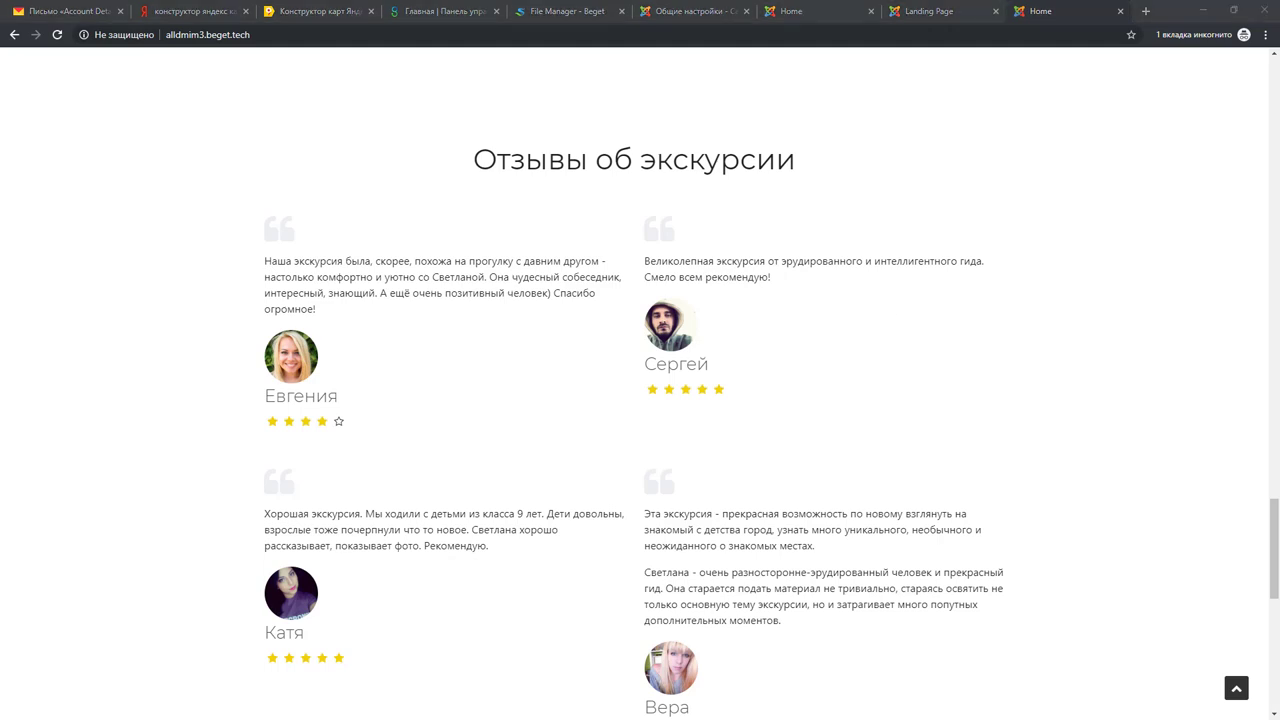
Save the landing page in the page builder, reload the published site and check its "Отзывы об экскурсии" section.
key(ctrl+shift+Tab)
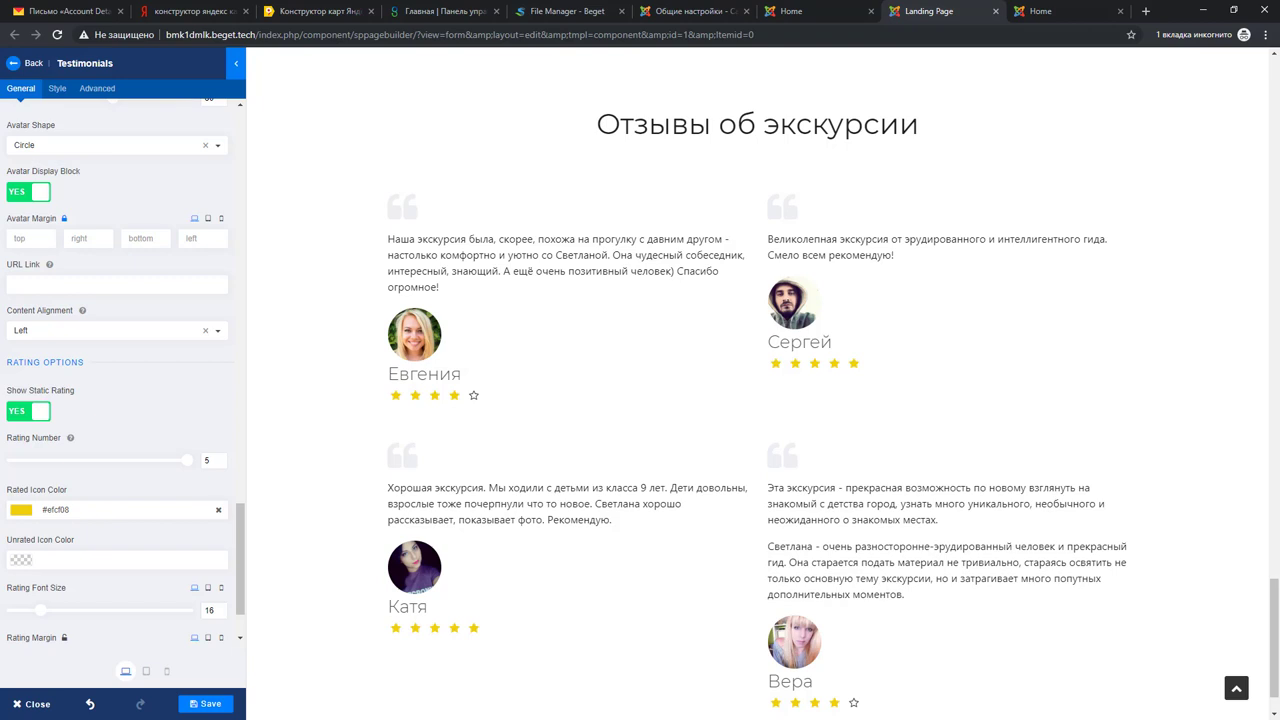
click(204, 702)
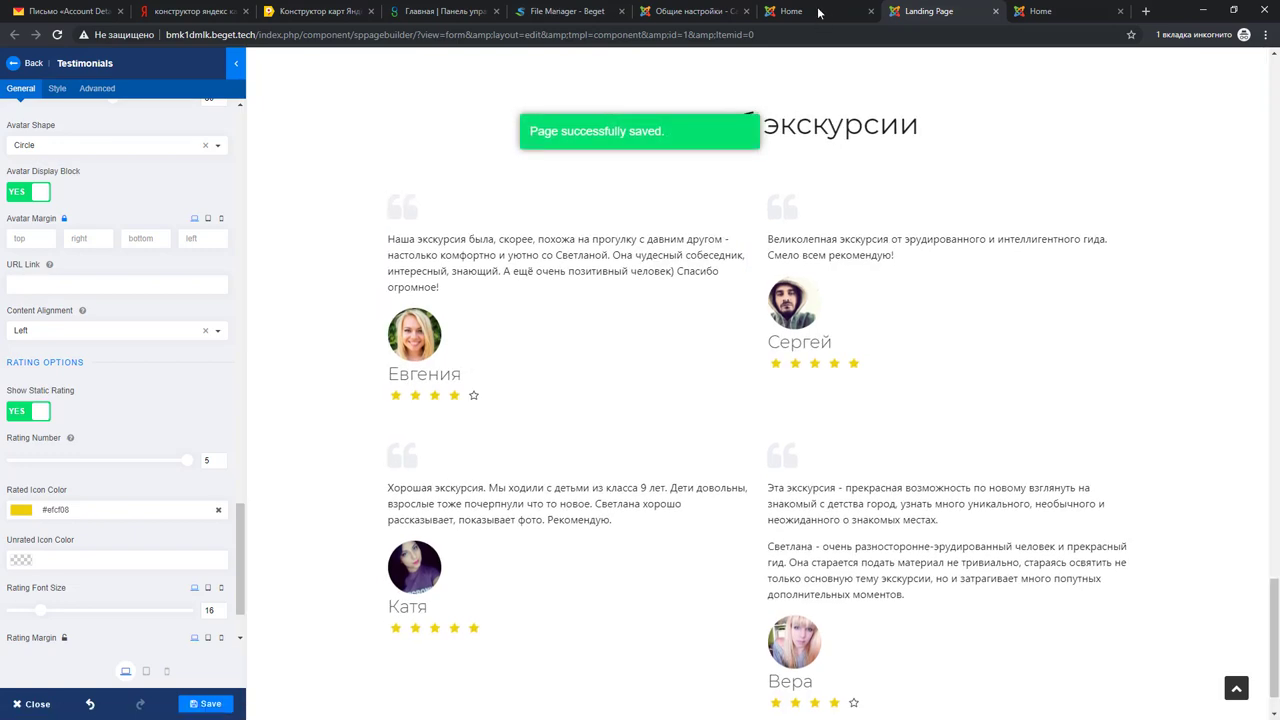
click(818, 11)
click(57, 34)
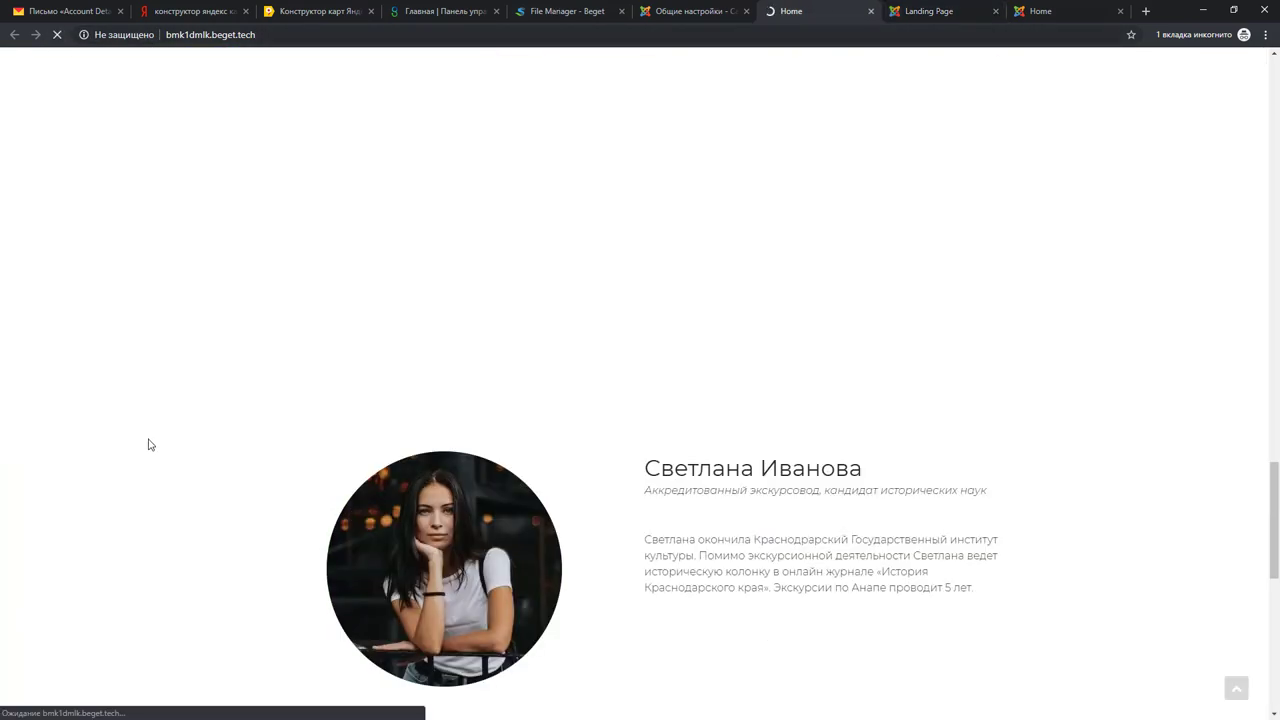
scroll(294, 394, down, 5)
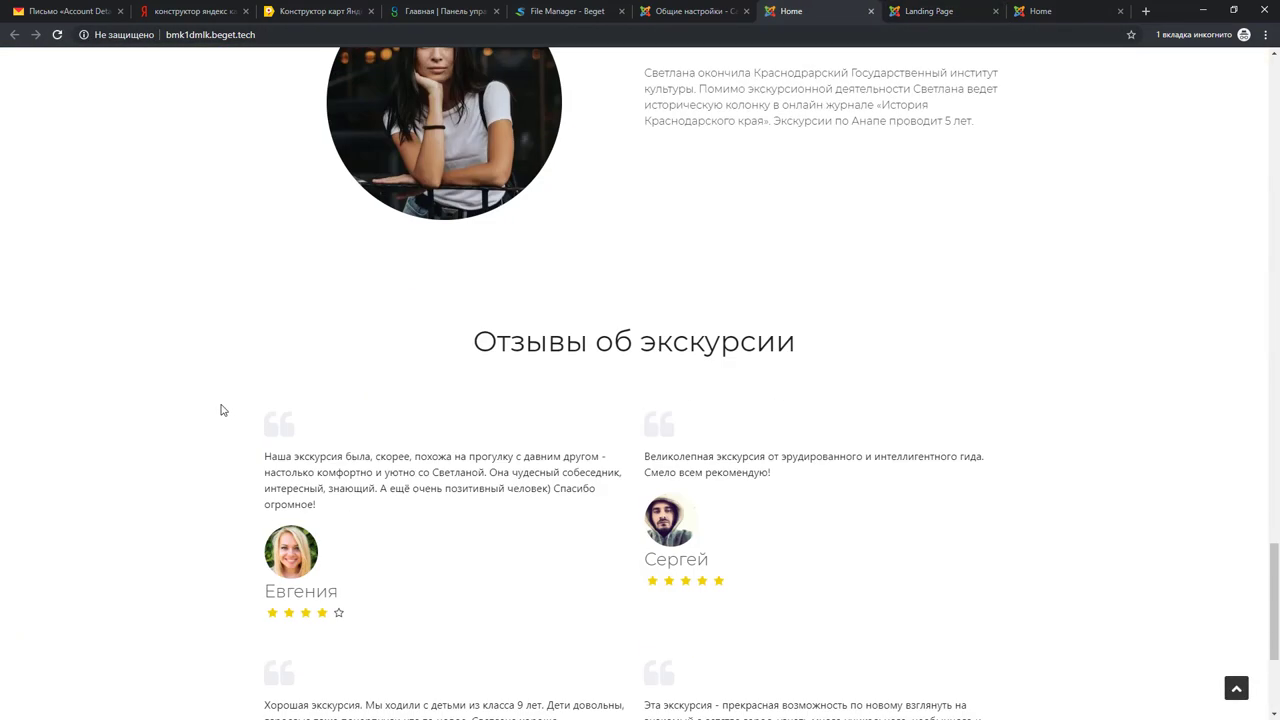
scroll(231, 396, down, 3)
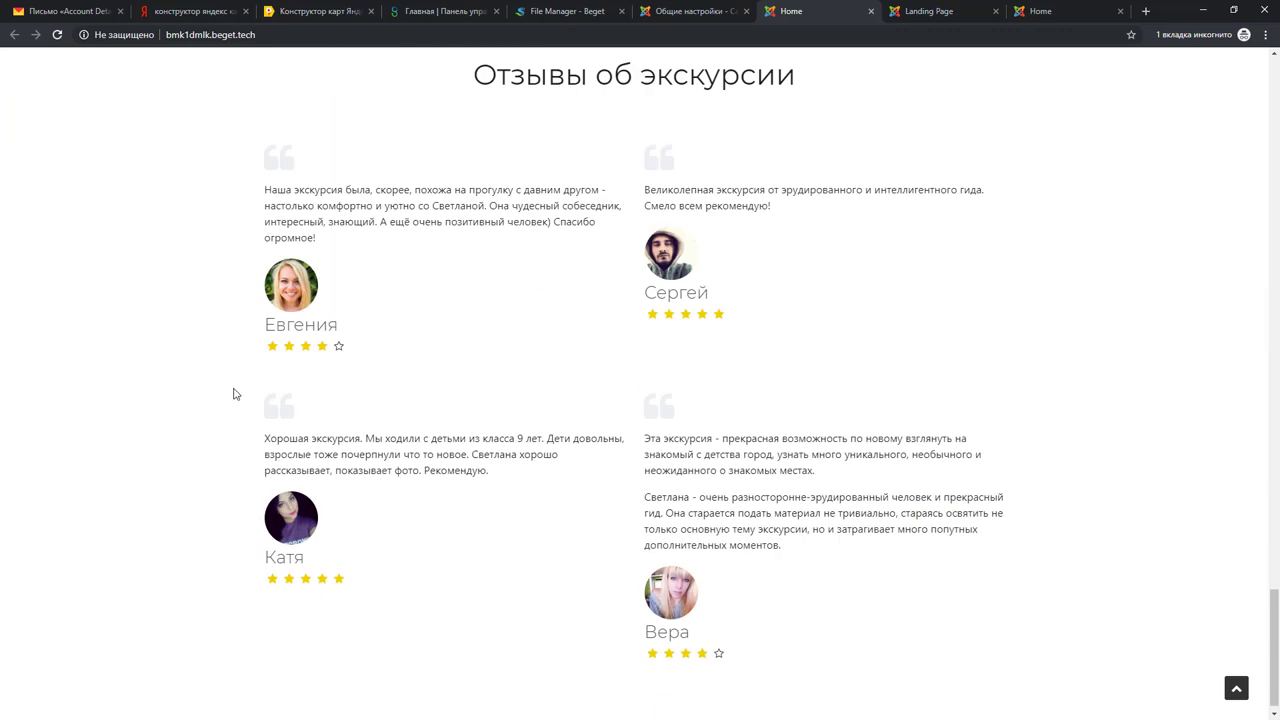
scroll(233, 394, up, 1)
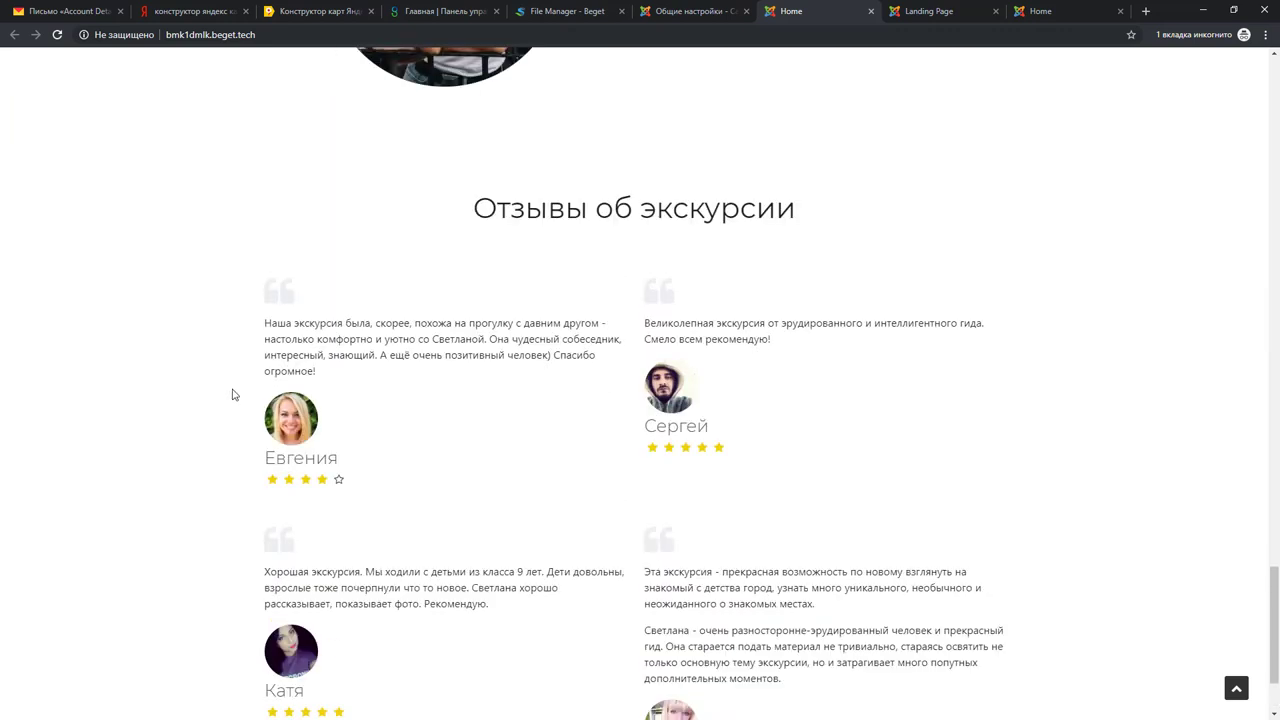
scroll(753, 277, down, 1)
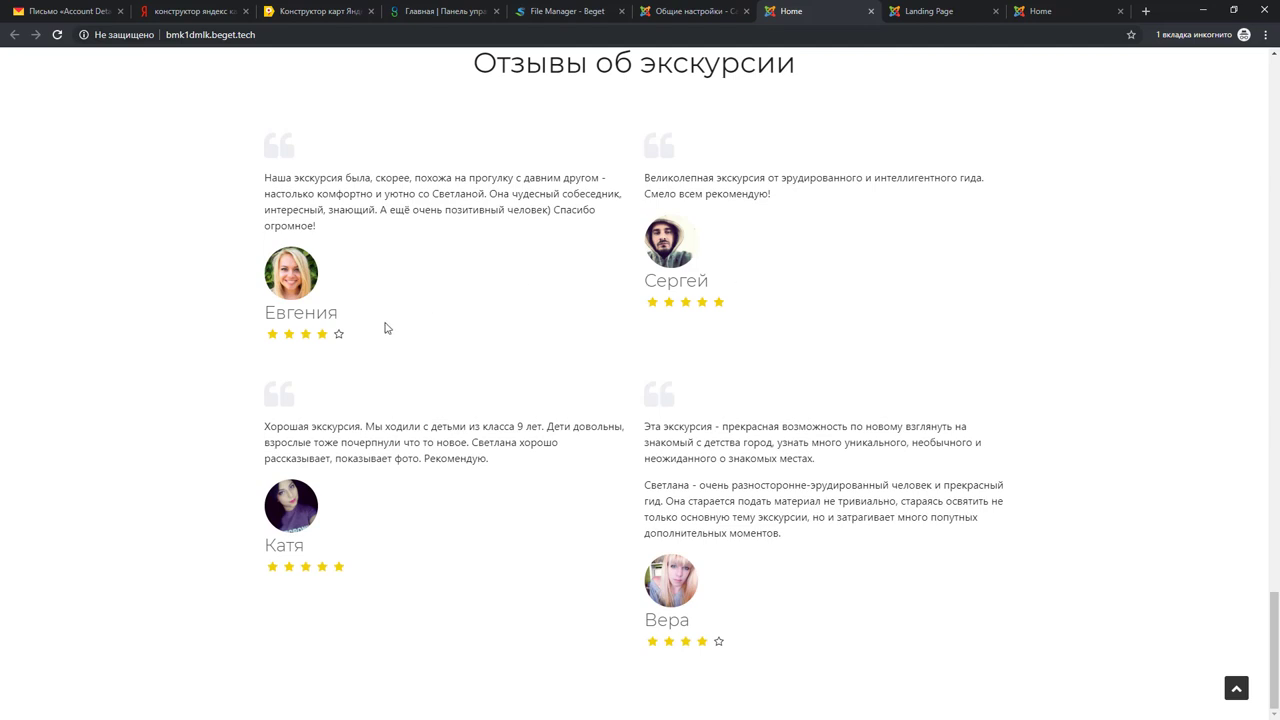